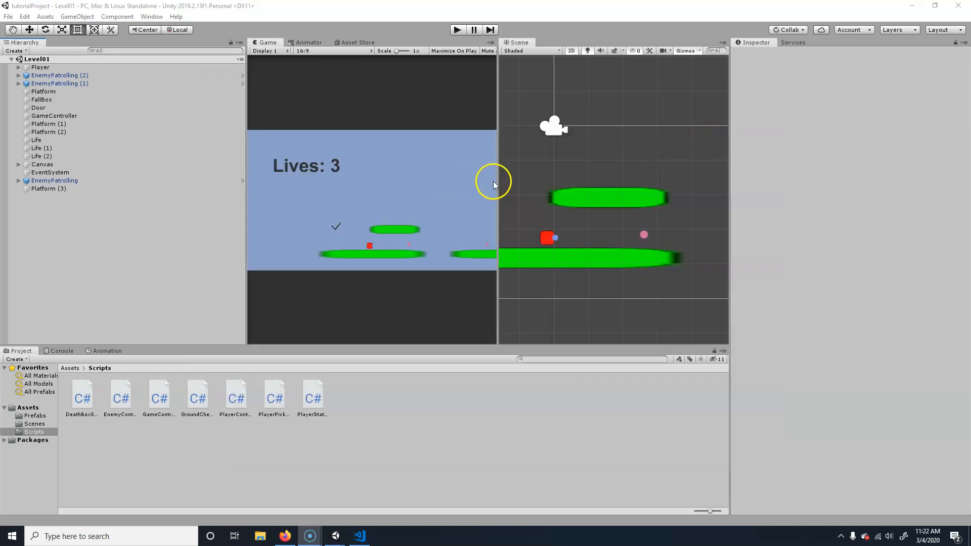
# Play-test the level in Play mode, then stop with Ctrl+P to return to editing
pyautogui.click(459, 30)
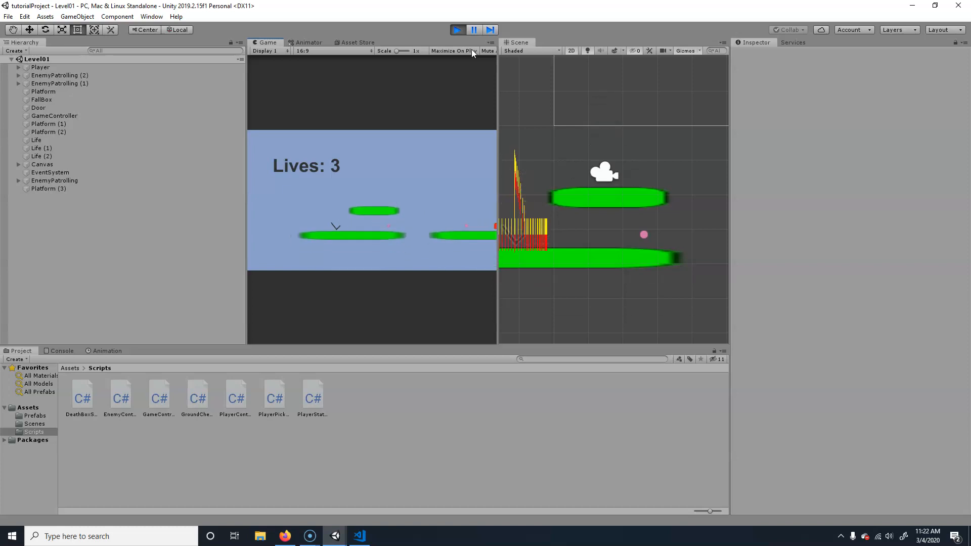
pyautogui.click(349, 227)
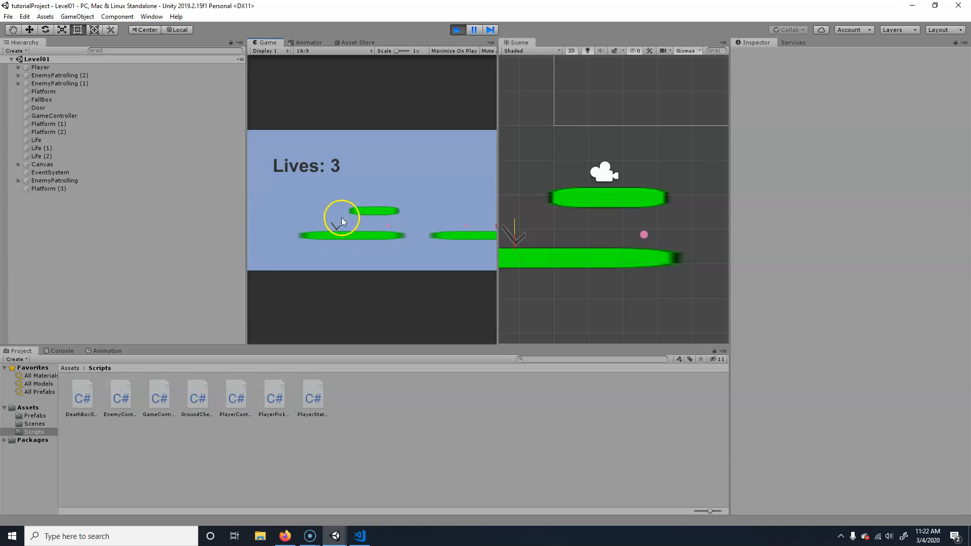
pyautogui.hotkey('ctrl', 'p')
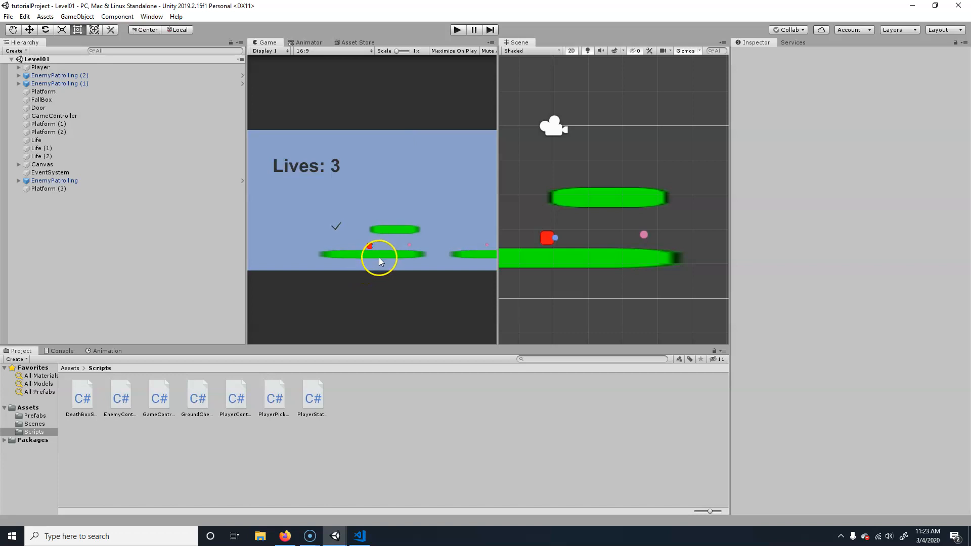
# Go up to the top-level Assets folder and create a new folder named Sprites
pyautogui.click(71, 368)
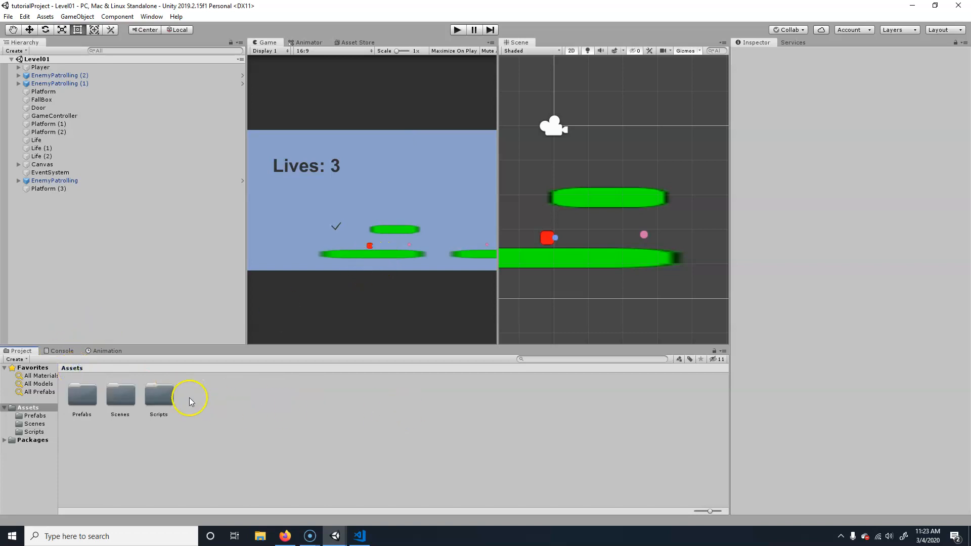
pyautogui.click(159, 396)
pyautogui.click(123, 400)
pyautogui.click(253, 423)
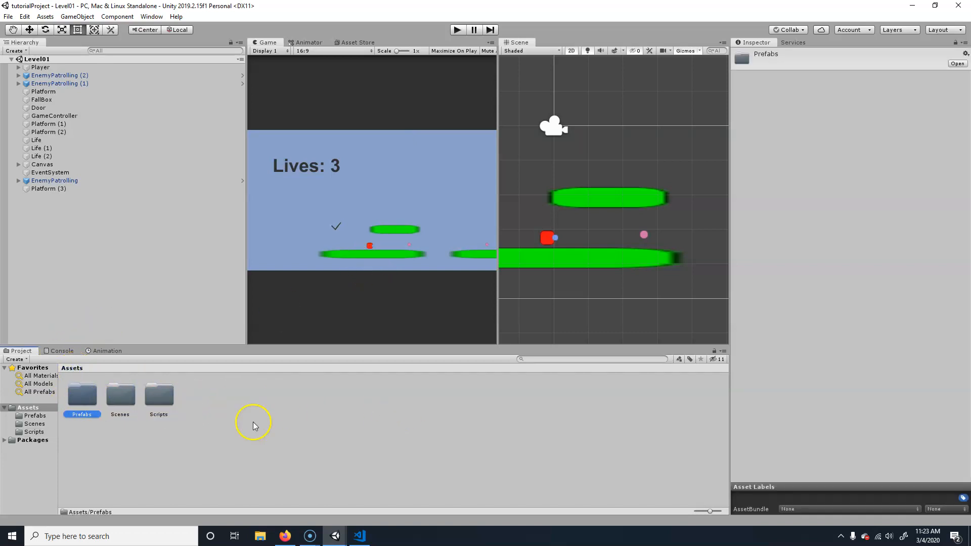
pyautogui.rightClick(232, 402)
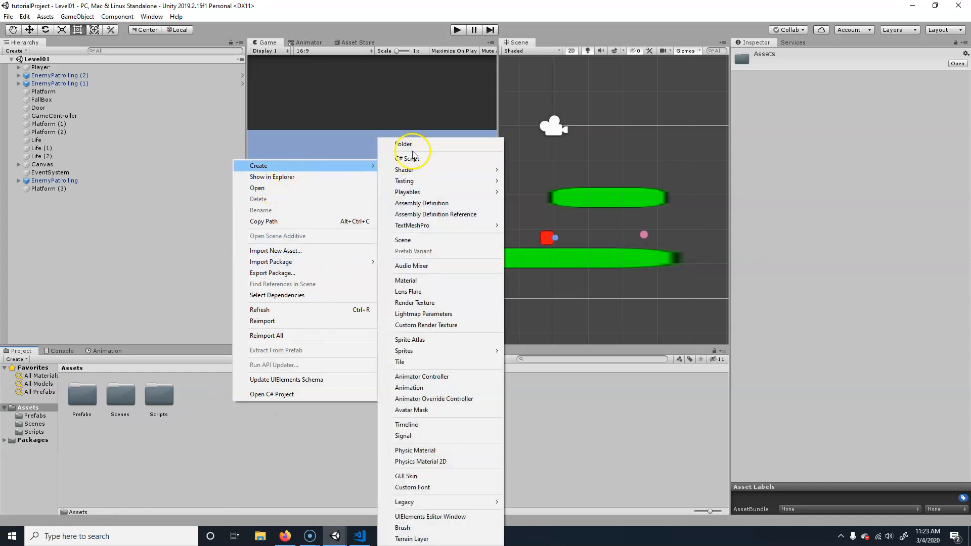
pyautogui.click(422, 145)
pyautogui.write('Sprites')
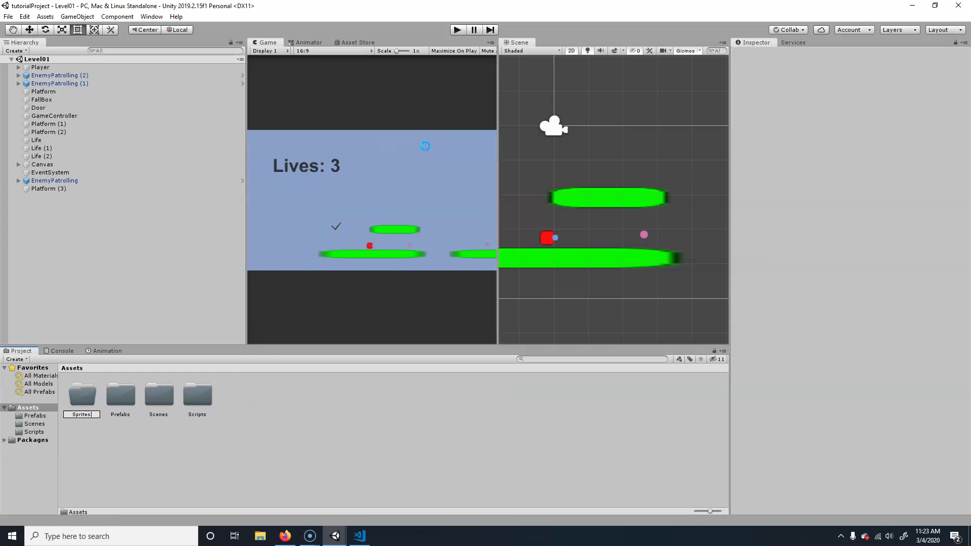
pyautogui.press('Return')
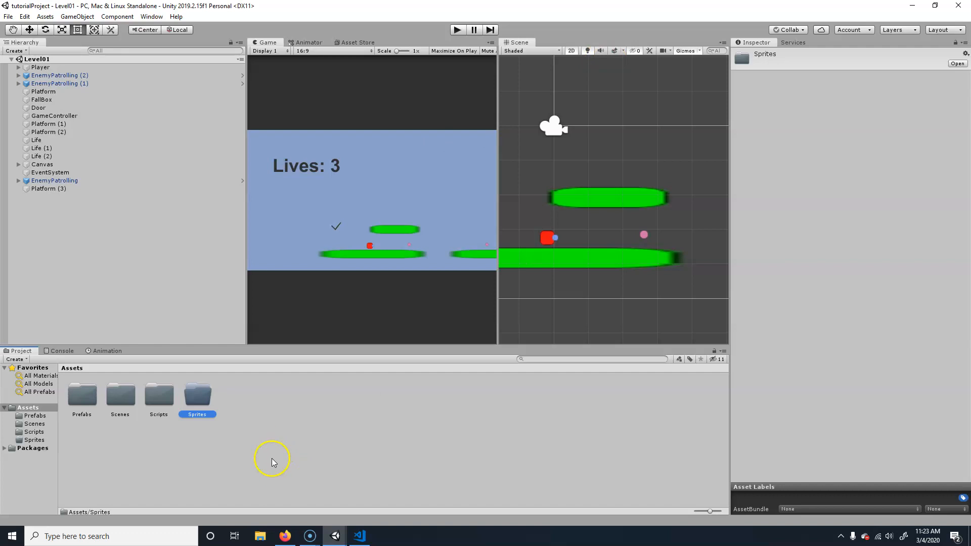
# Create a second folder named Animations in Assets and open the empty Sprites folder
pyautogui.rightClick(265, 422)
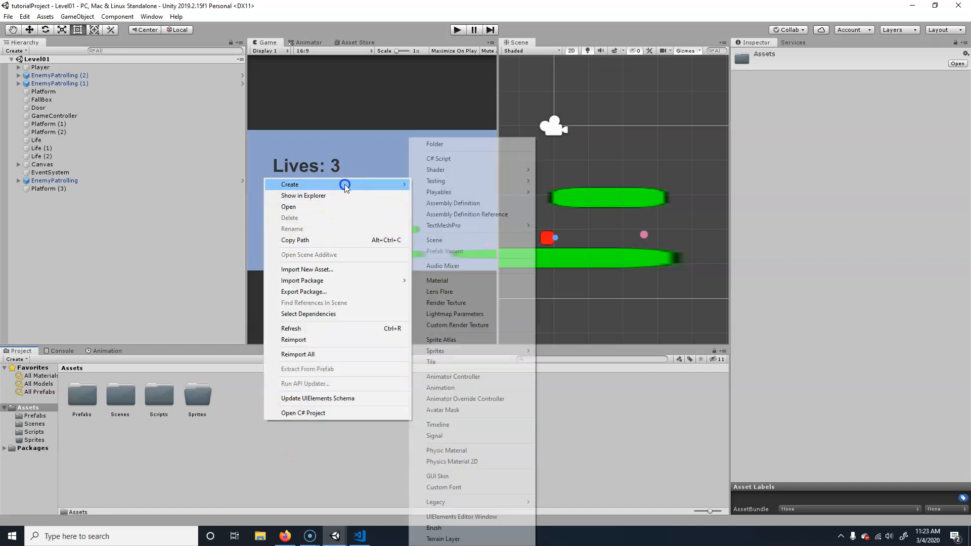
pyautogui.click(490, 143)
pyautogui.write('Animations')
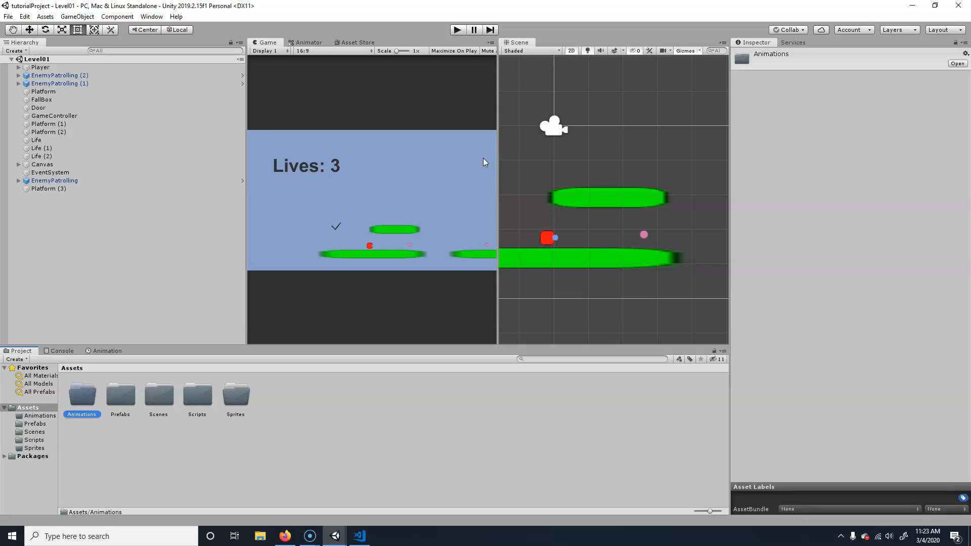
pyautogui.doubleClick(240, 399)
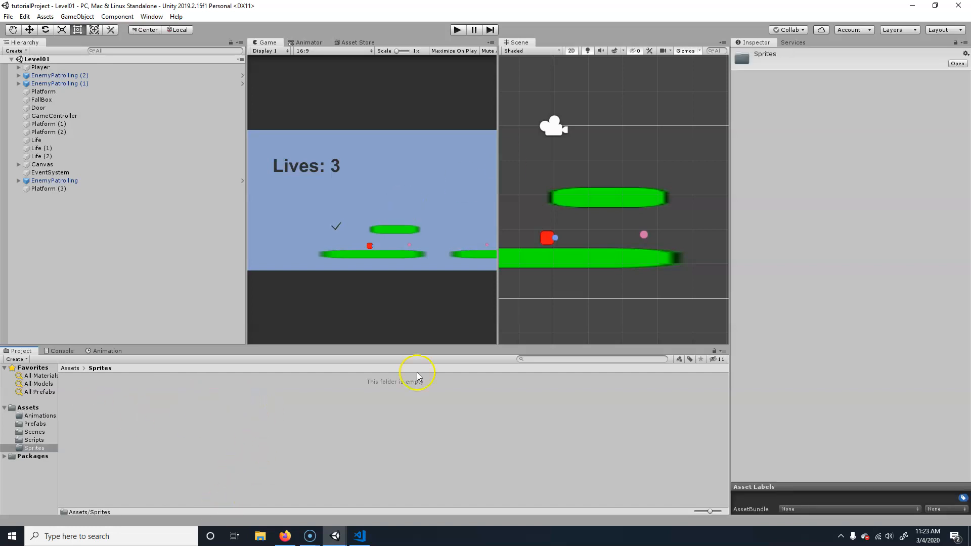
# View the cone sprite sheet in Photos, then drag the image file into Unity's Sprites folder
pyautogui.moveTo(842, 6); pyautogui.dragTo(544, 49)
pyautogui.doubleClick(902, 224)
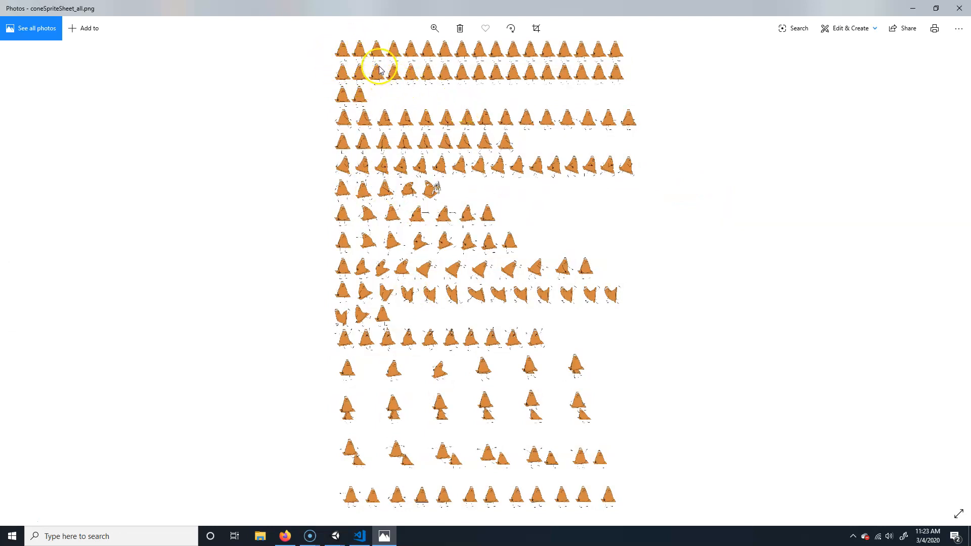
pyautogui.press('Left')
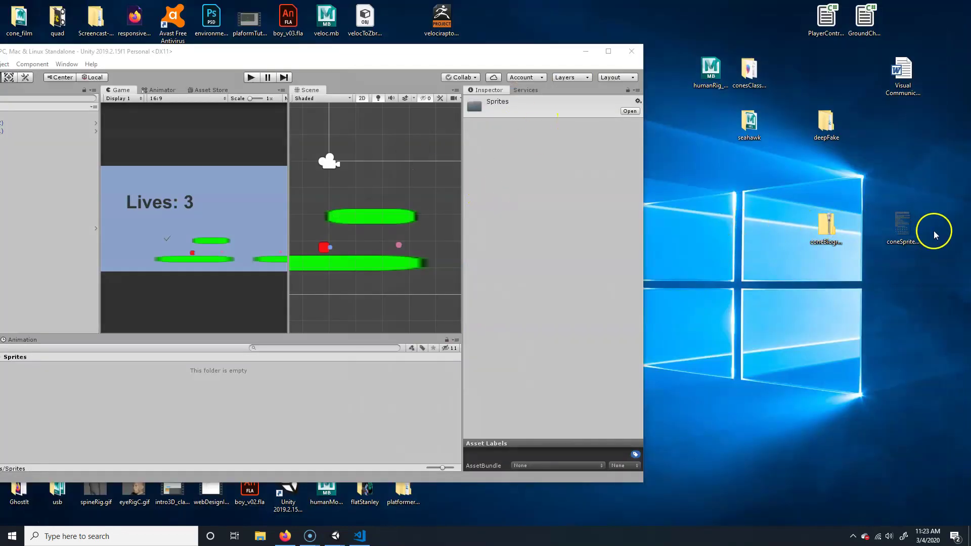
pyautogui.moveTo(901, 224); pyautogui.dragTo(163, 407)
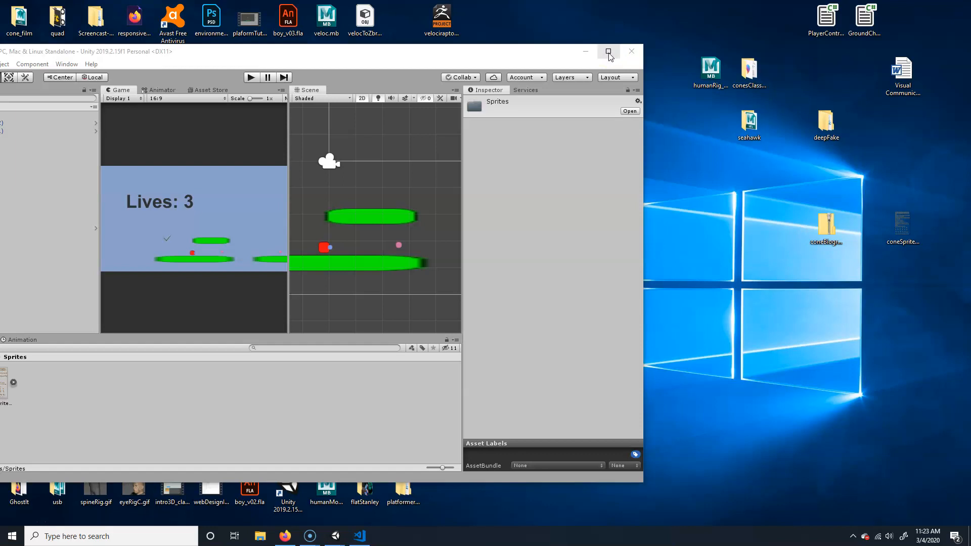
# Set coneSpriteSheet_all to Sprite Mode Multiple at 1024 Pixels Per Unit, keep bilinear filtering, and apply
pyautogui.click(609, 54)
pyautogui.click(85, 396)
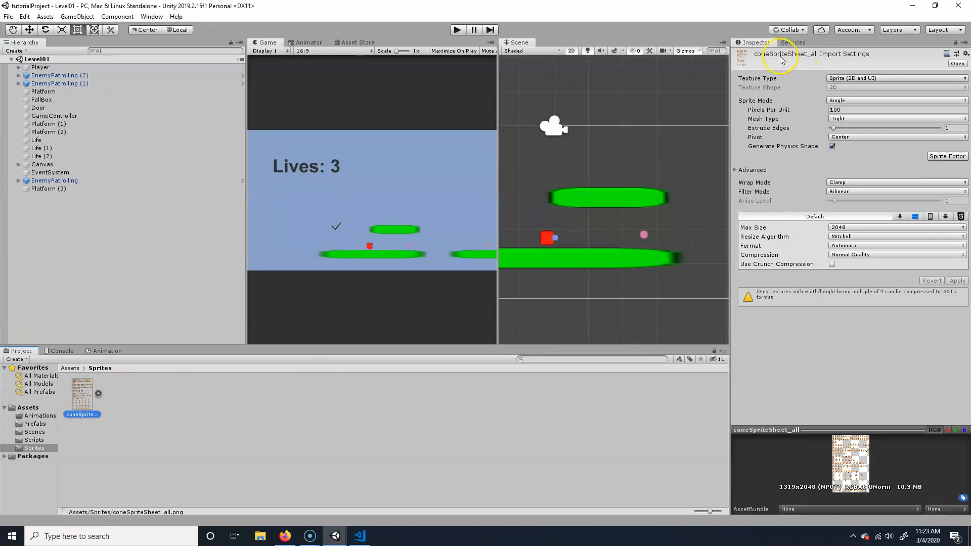
pyautogui.click(841, 102)
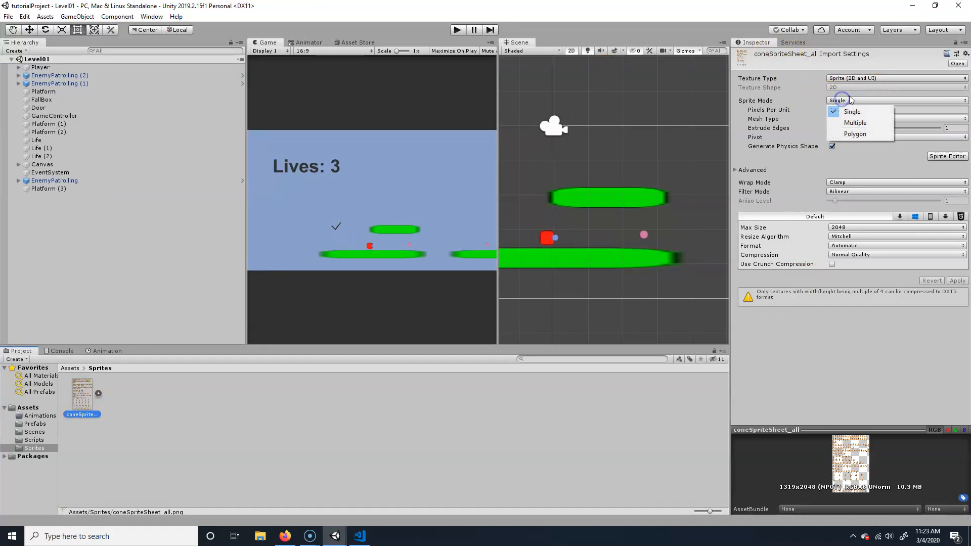
pyautogui.click(856, 123)
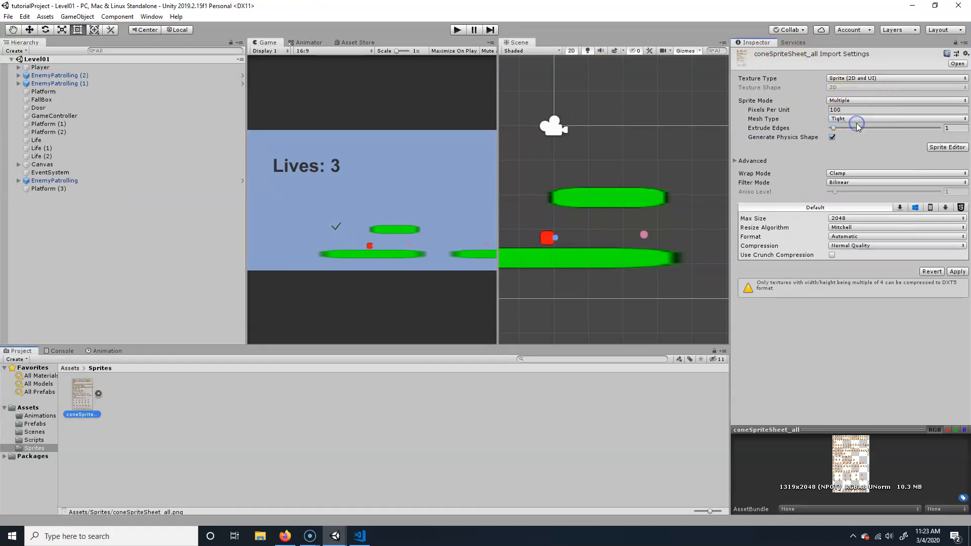
pyautogui.click(851, 109)
pyautogui.click(845, 110)
pyautogui.write('1024')
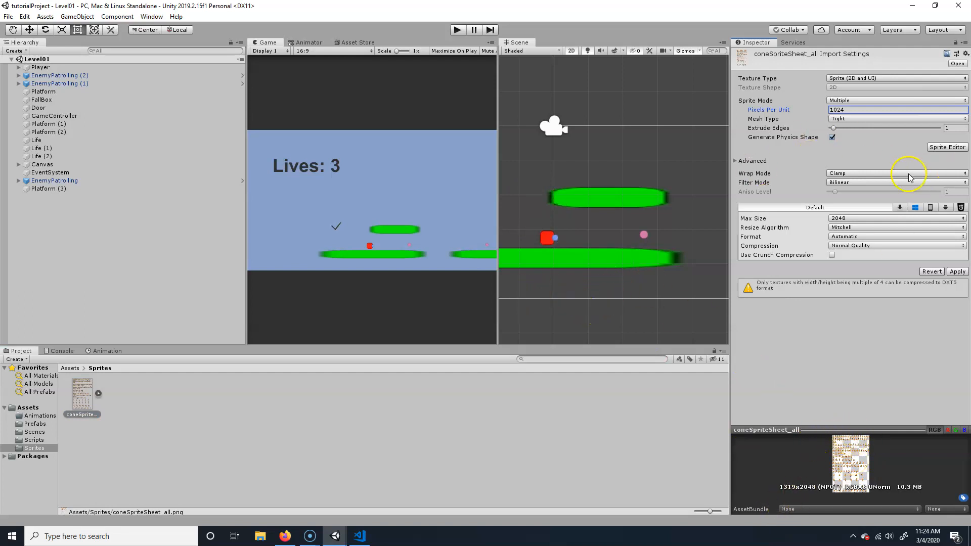
pyautogui.click(857, 182)
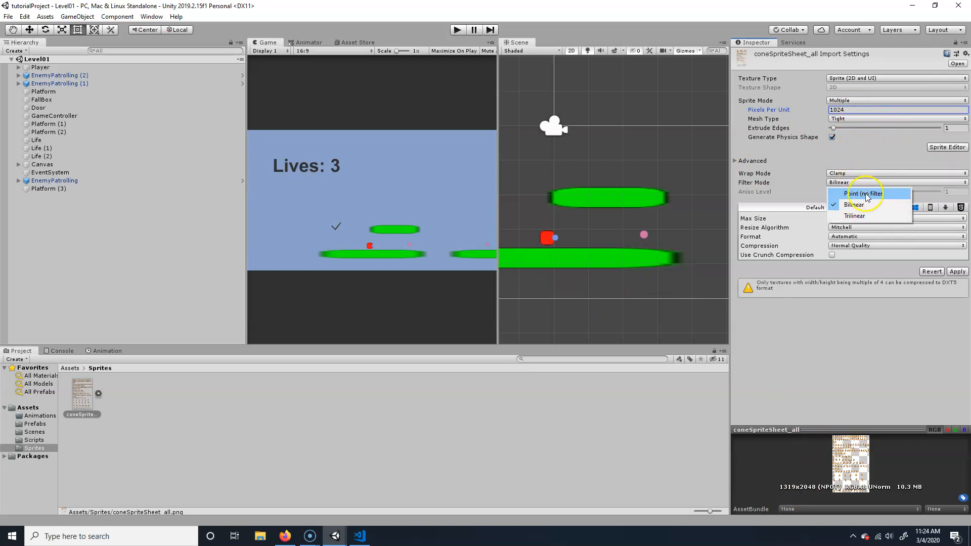
pyautogui.click(873, 158)
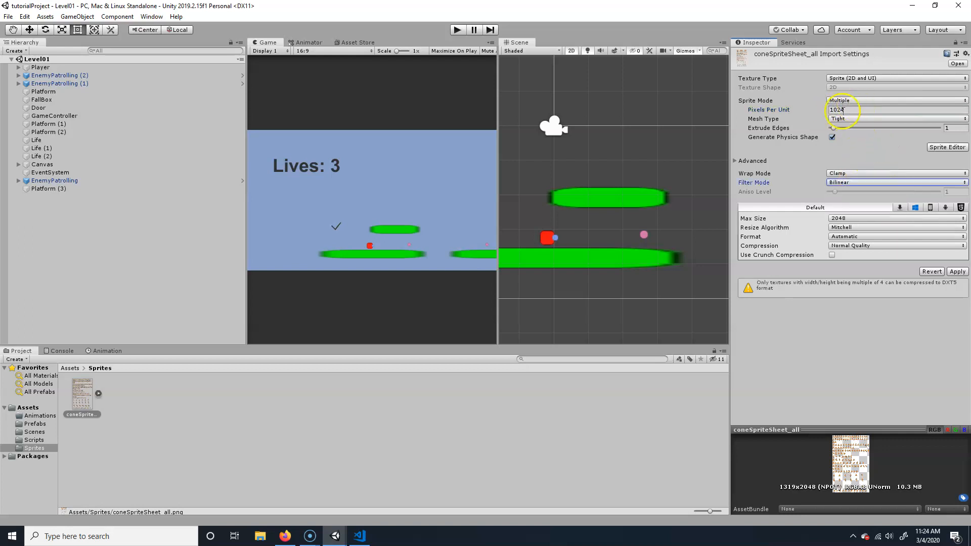
pyautogui.click(947, 148)
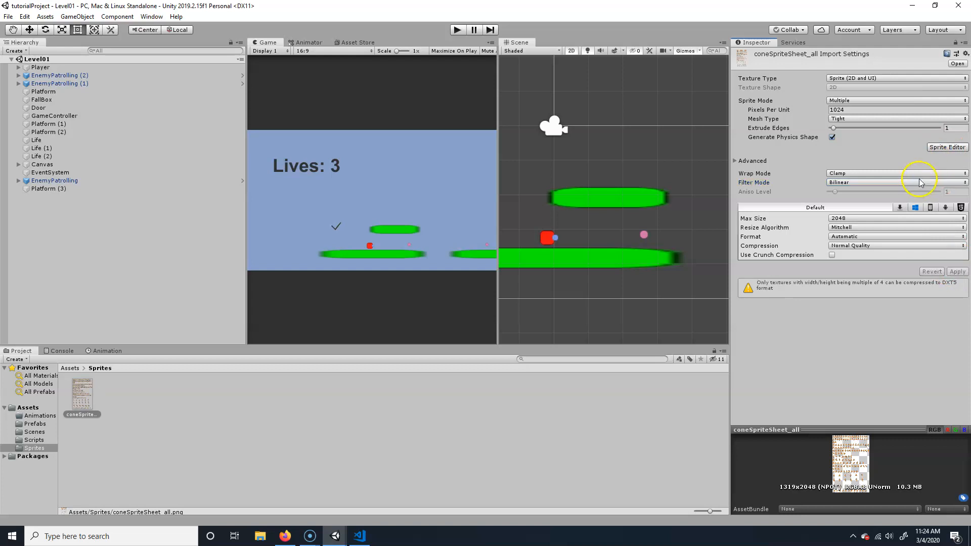
# Bring up the Sprite Editor for the cone sheet and show its slicing options
pyautogui.click(947, 148)
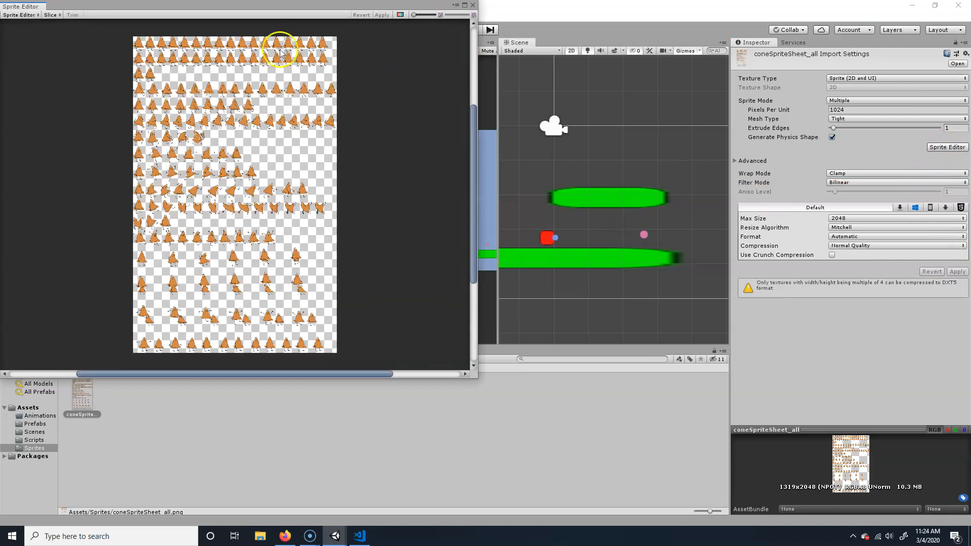
pyautogui.moveTo(238, 5); pyautogui.dragTo(295, 26)
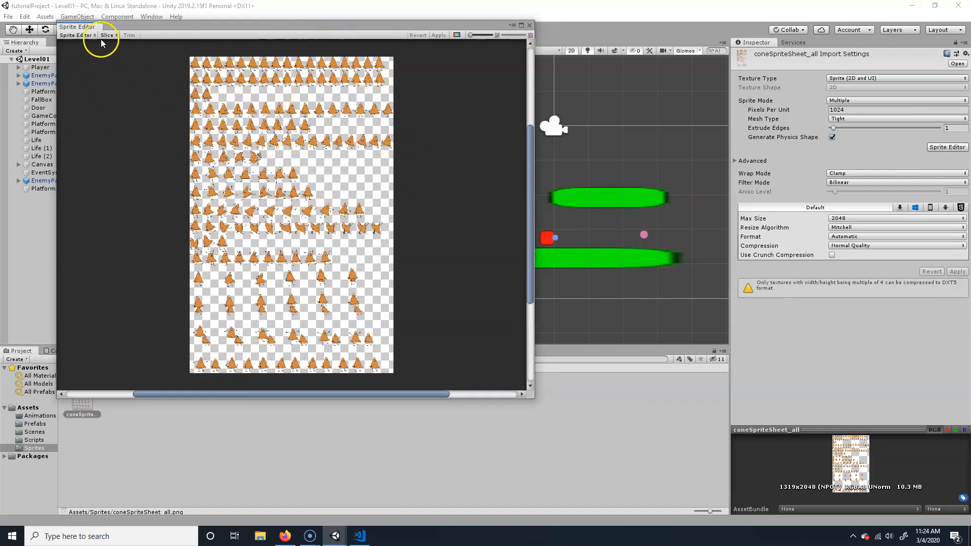
pyautogui.click(77, 35)
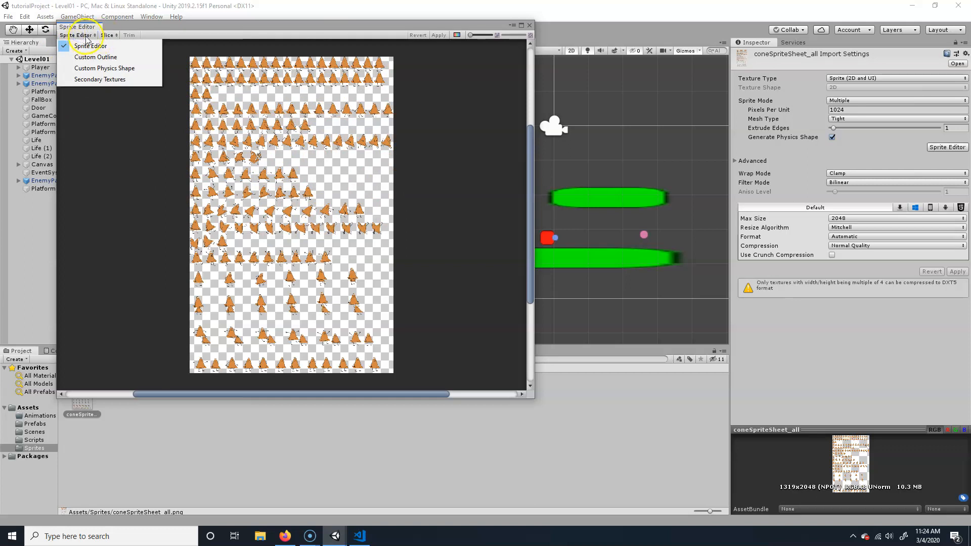
pyautogui.click(109, 35)
# Choose Automatic slice type (after trying Grid By Cell Size) and slice the sheet into individual sprites
pyautogui.click(201, 47)
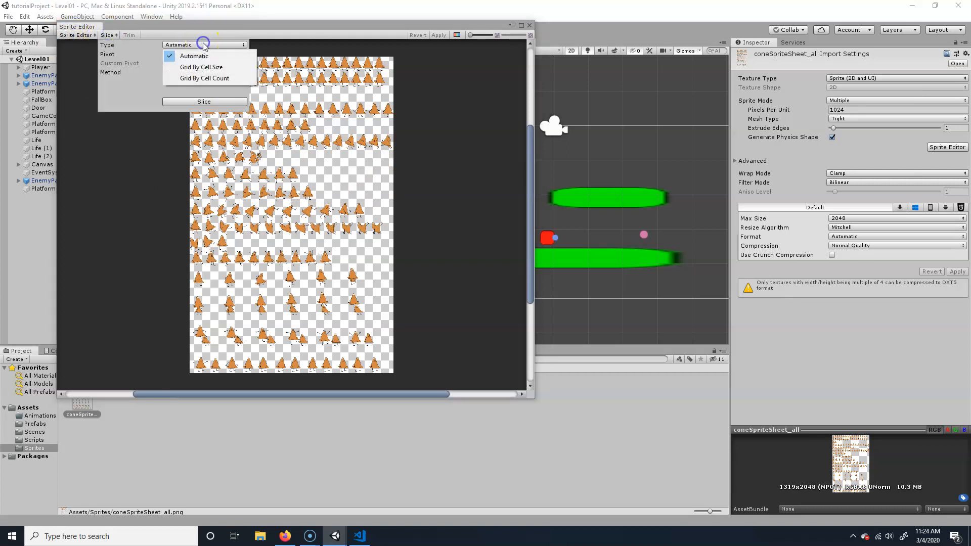
pyautogui.click(203, 65)
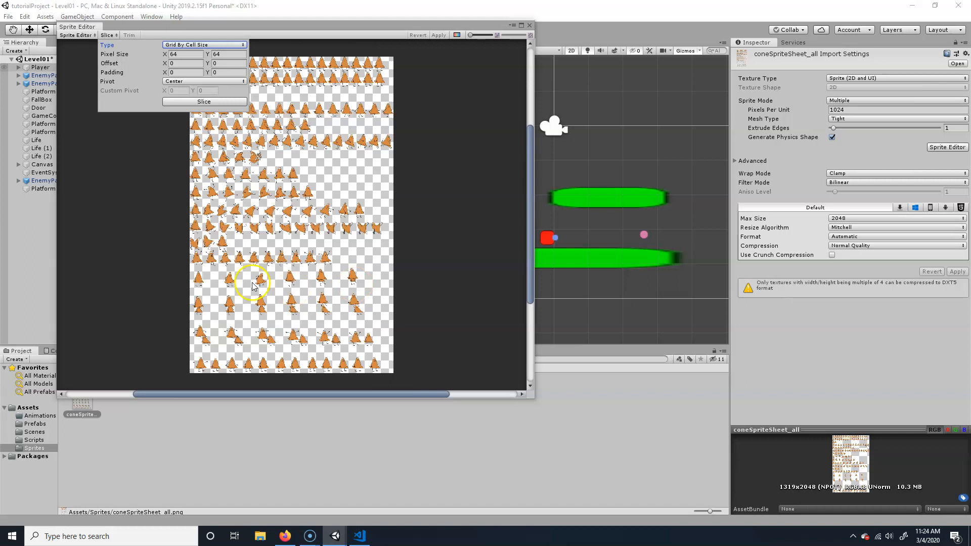
pyautogui.click(205, 45)
pyautogui.click(208, 56)
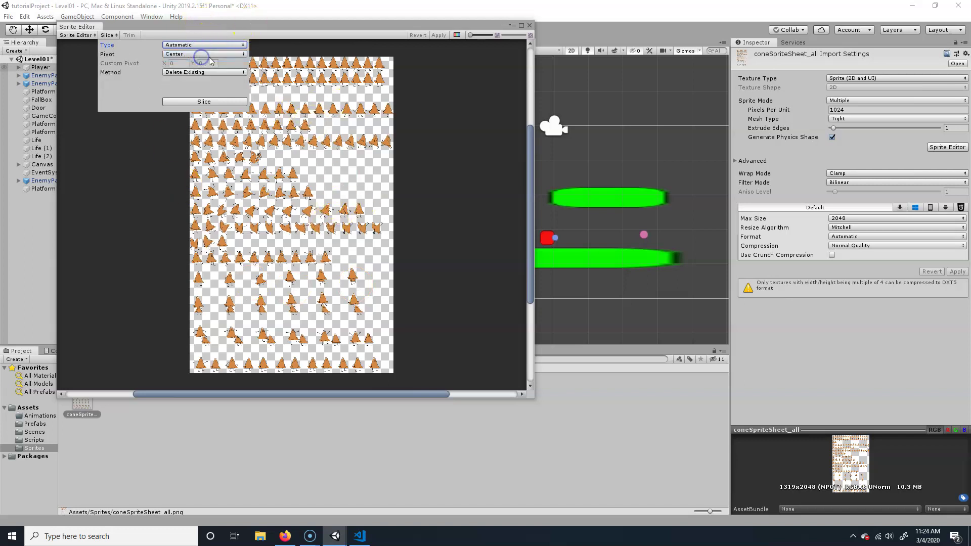
pyautogui.click(204, 104)
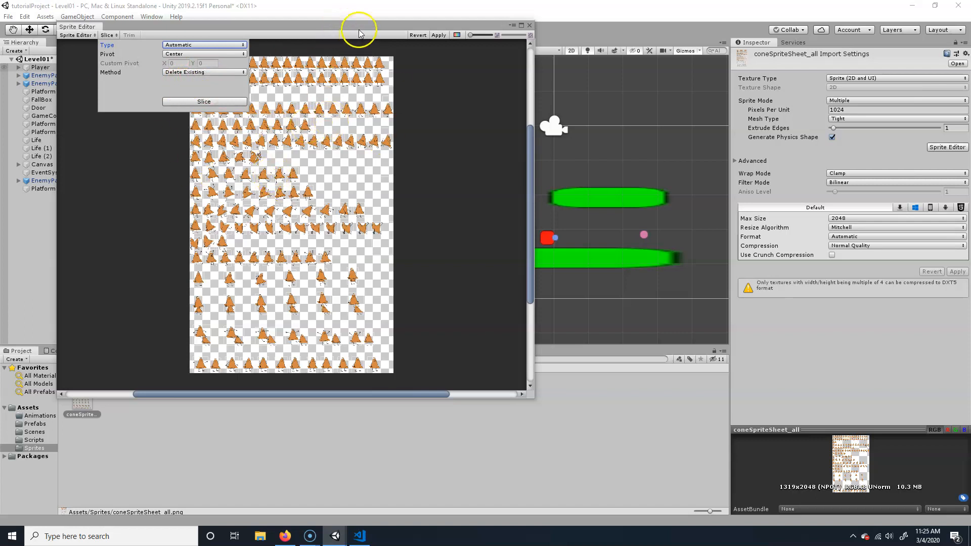
pyautogui.moveTo(361, 30); pyautogui.dragTo(359, 44)
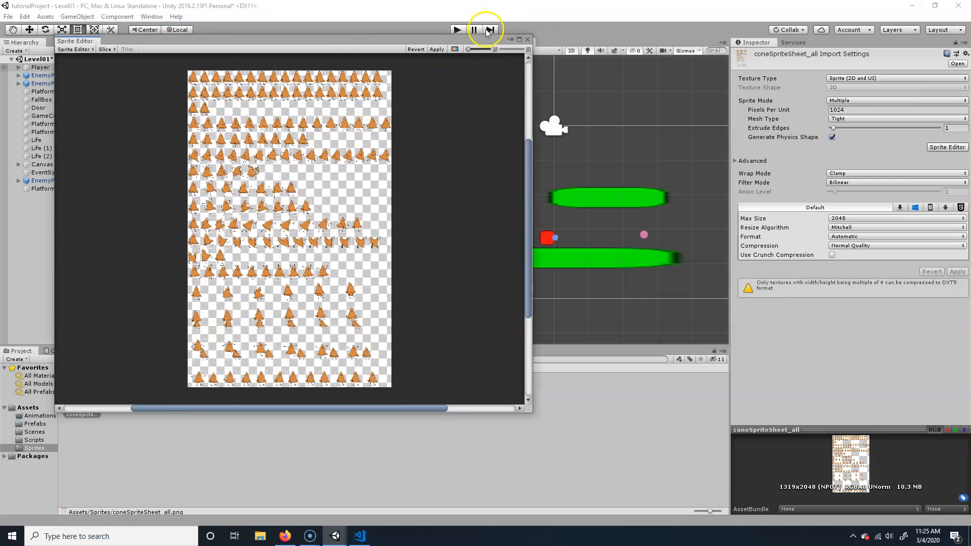
# Maximize the Sprite Editor, check several cone slices, and delete a stray thin slice drawn in empty space
pyautogui.click(520, 39)
pyautogui.scroll(5, 393, 125)
pyautogui.scroll(3, 383, 129)
pyautogui.scroll(3, 368, 134)
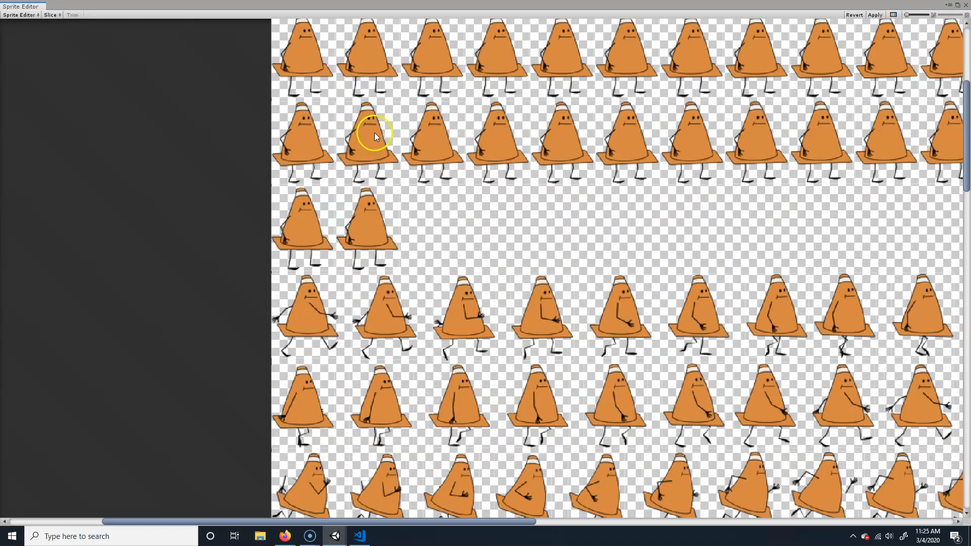
pyautogui.click(368, 135)
pyautogui.click(425, 141)
pyautogui.click(486, 143)
pyautogui.click(559, 144)
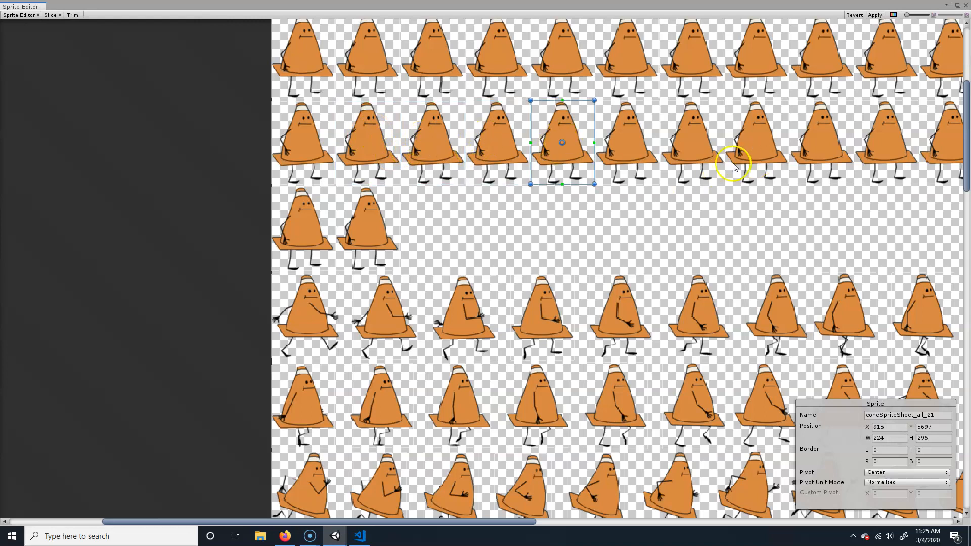
pyautogui.click(367, 224)
pyautogui.moveTo(774, 222); pyautogui.dragTo(555, 231)
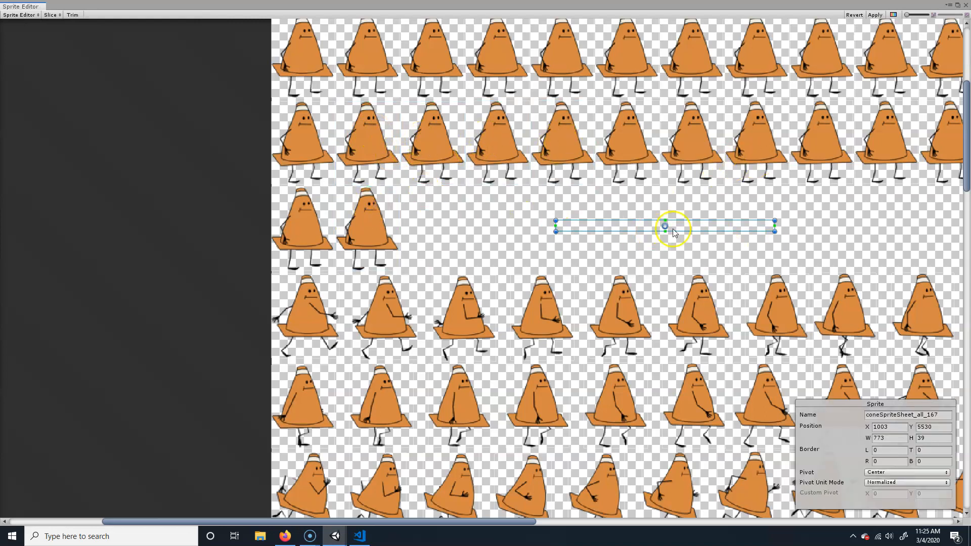
pyautogui.press('Delete')
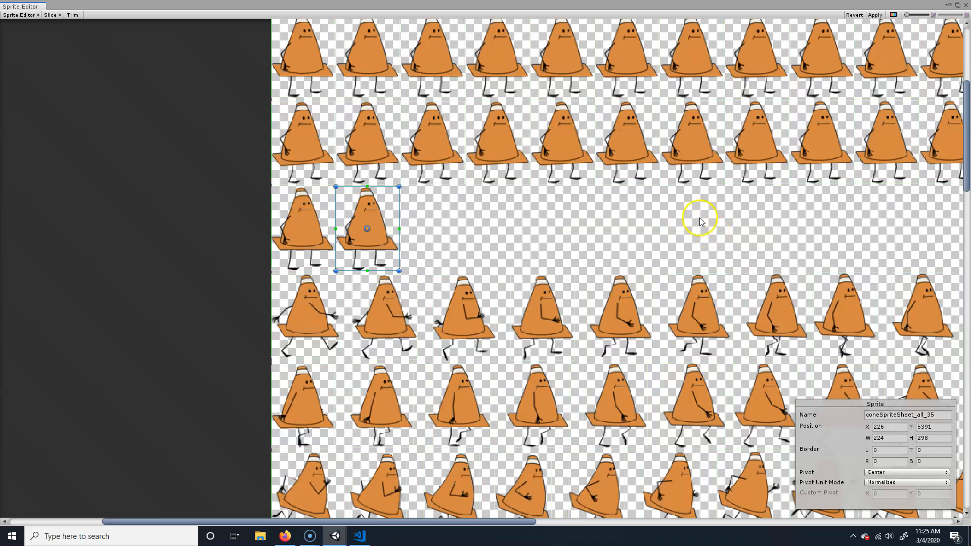
pyautogui.moveTo(740, 219)
pyautogui.mouseDown(button='middle')
pyautogui.moveTo(412, 195)
pyautogui.moveTo(319, 215)
pyautogui.mouseUp(button='middle')
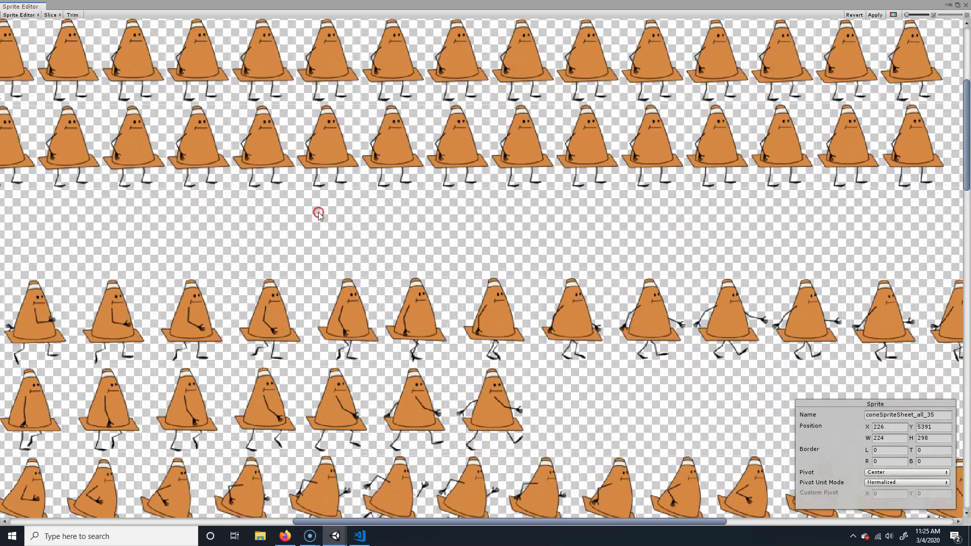
# Inspect the row-two cone slices toward the right end of the sheet
pyautogui.click(559, 139)
pyautogui.hotkey('ctrl', 'z')
pyautogui.click(649, 148)
pyautogui.click(669, 221)
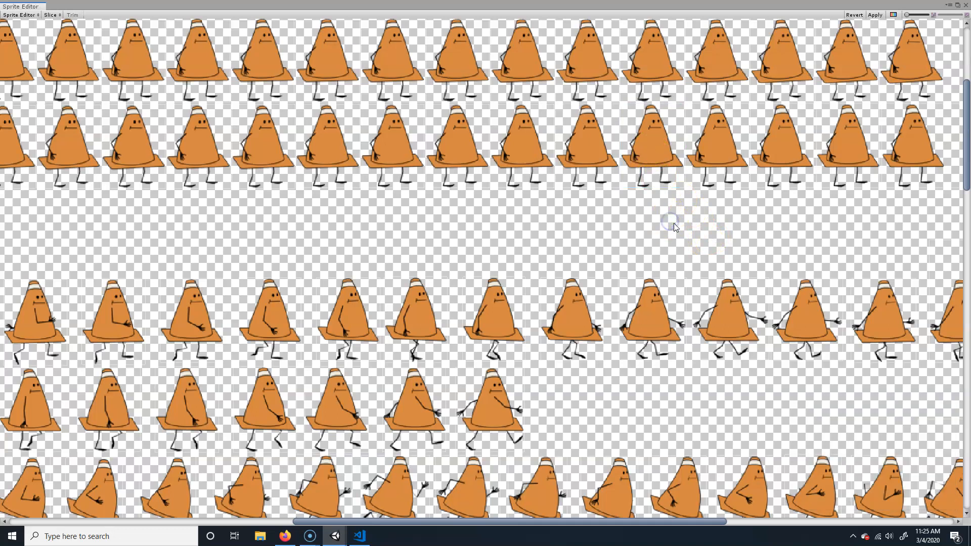
pyautogui.click(651, 146)
pyautogui.click(697, 211)
pyautogui.click(727, 155)
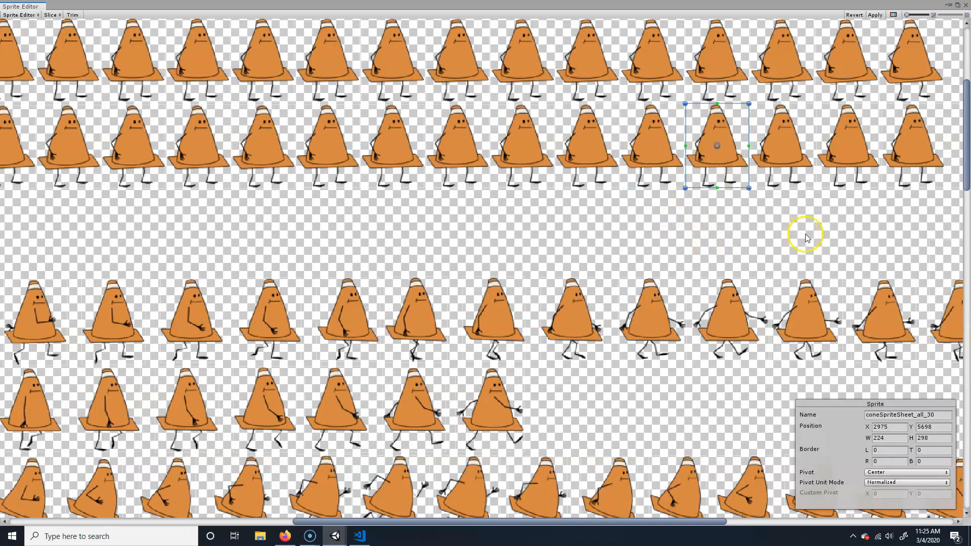
pyautogui.moveTo(802, 228); pyautogui.dragTo(693, 220, button='middle')
pyautogui.hscroll(3, 694, 219)
# Tighten the oversized rightmost slices in rows one, two and three to fit their cones
pyautogui.click(698, 162)
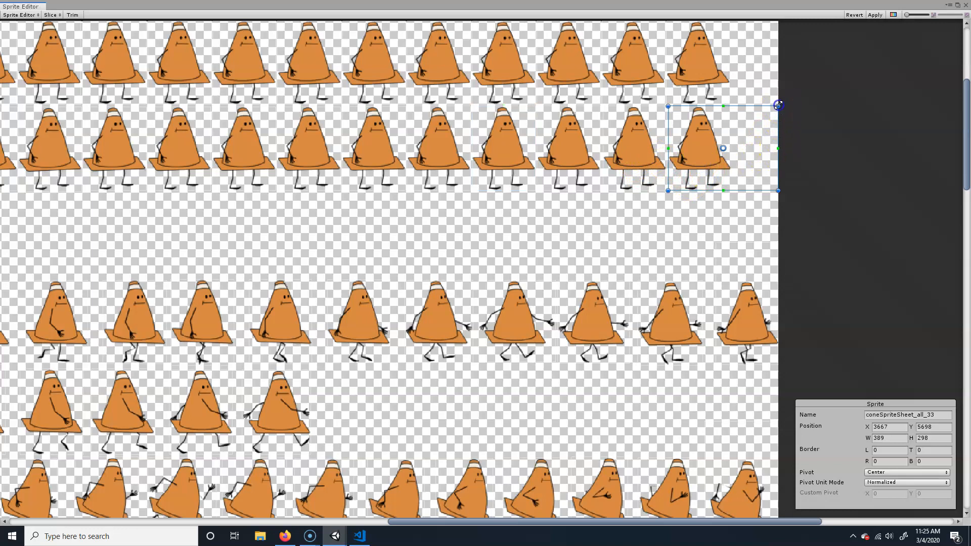
pyautogui.moveTo(777, 106); pyautogui.dragTo(734, 107)
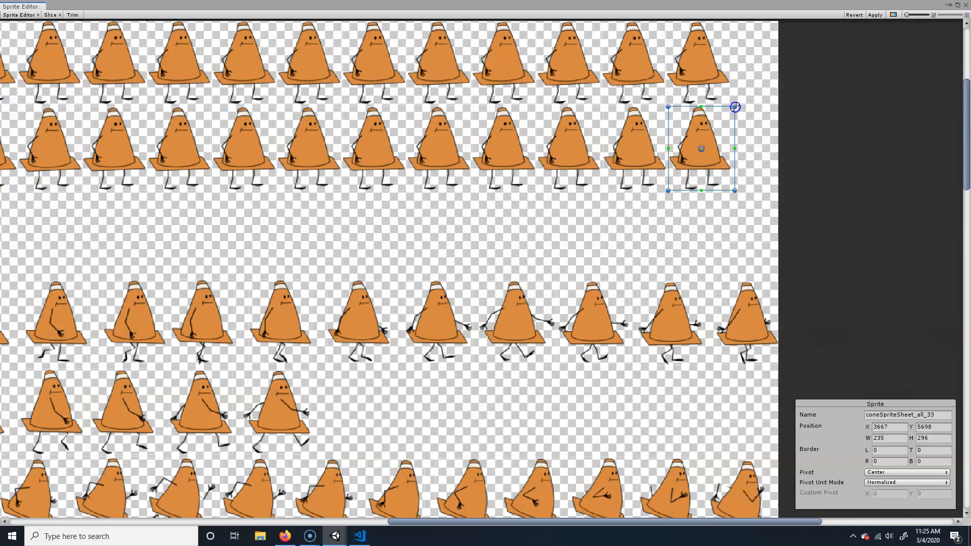
pyautogui.click(691, 62)
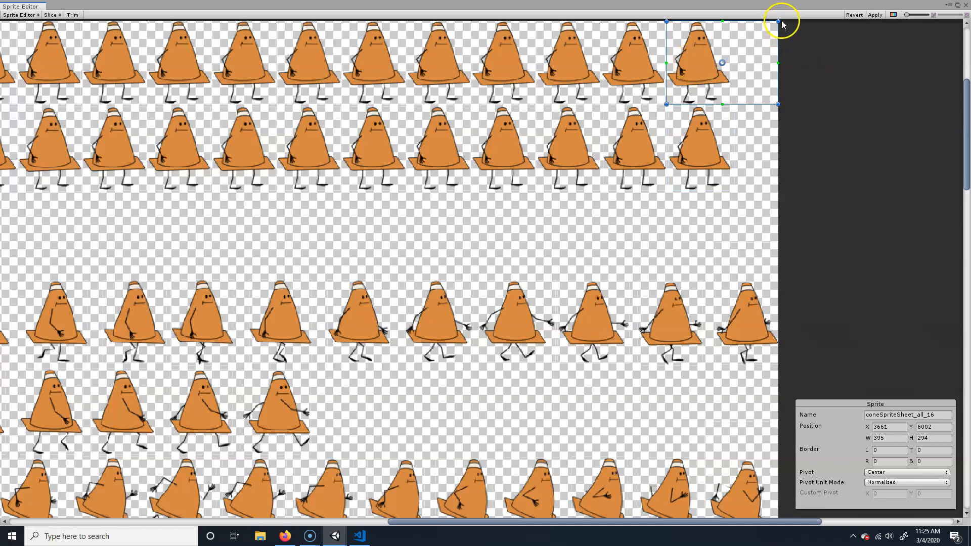
pyautogui.moveTo(777, 21); pyautogui.dragTo(732, 21)
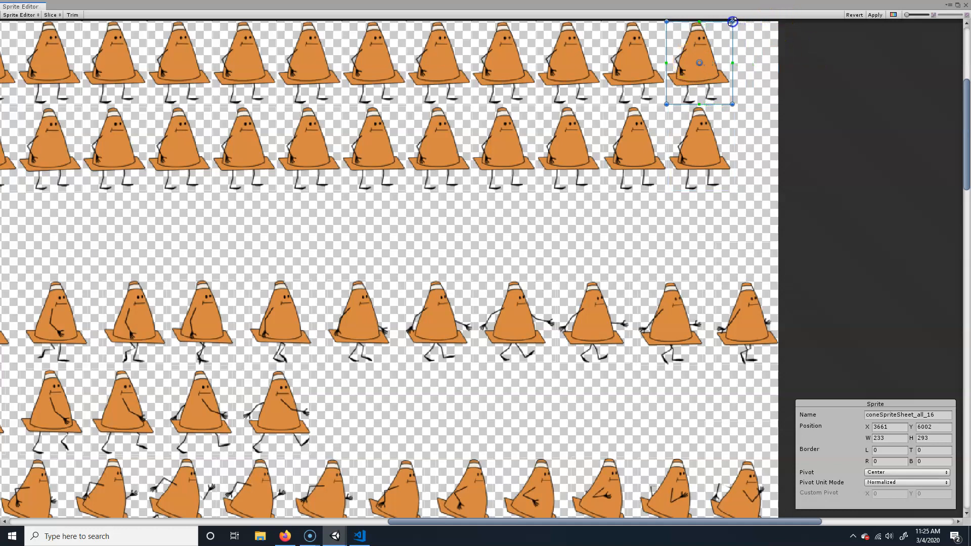
pyautogui.click(755, 343)
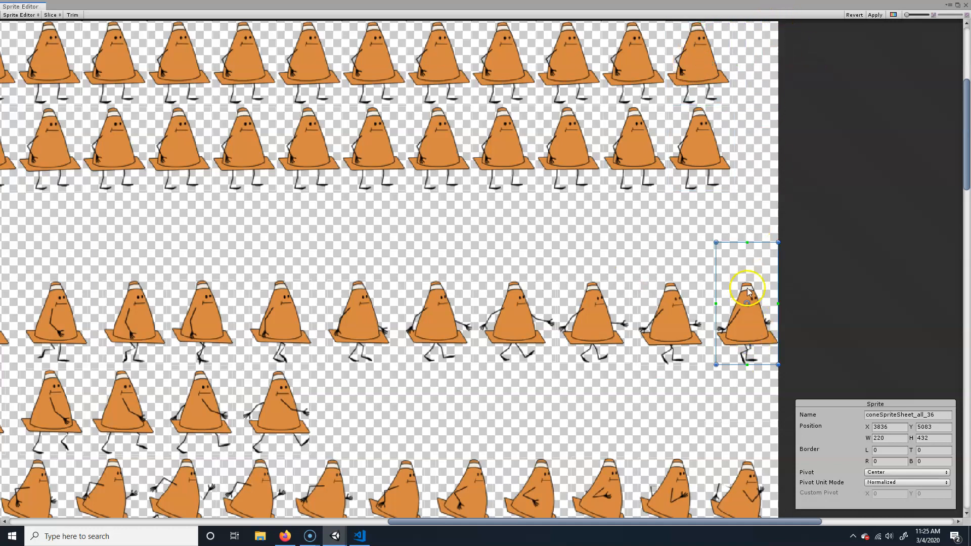
pyautogui.moveTo(777, 243); pyautogui.dragTo(777, 275)
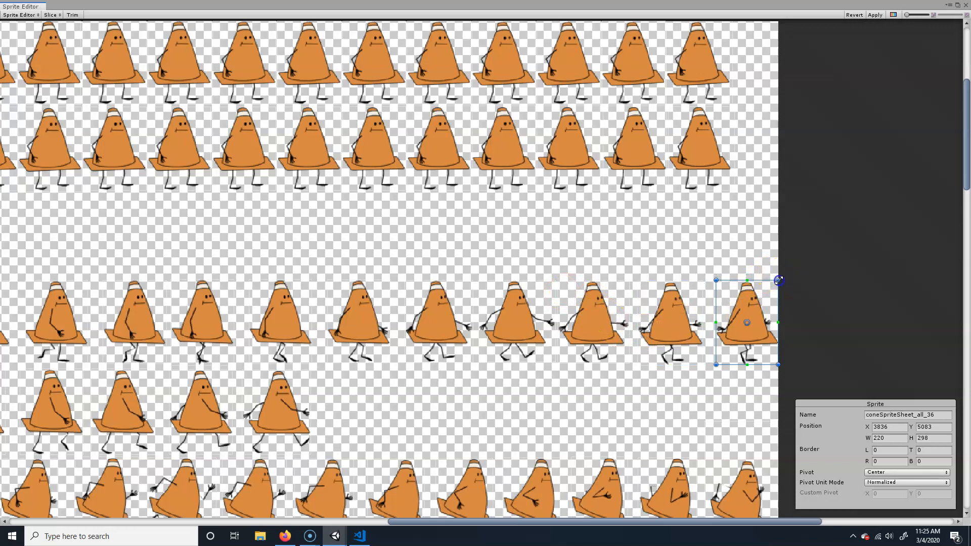
# Check the remaining third-row and walking cone slices, then show the sheet as alpha silhouettes
pyautogui.click(667, 326)
pyautogui.click(584, 327)
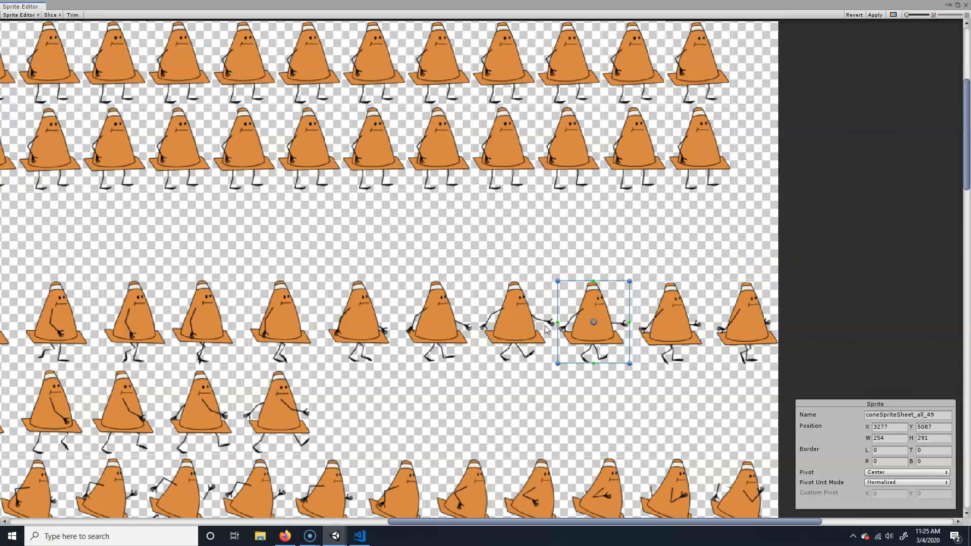
pyautogui.click(527, 326)
pyautogui.click(433, 326)
pyautogui.hscroll(-5, 357, 254)
pyautogui.hscroll(-1, 440, 266)
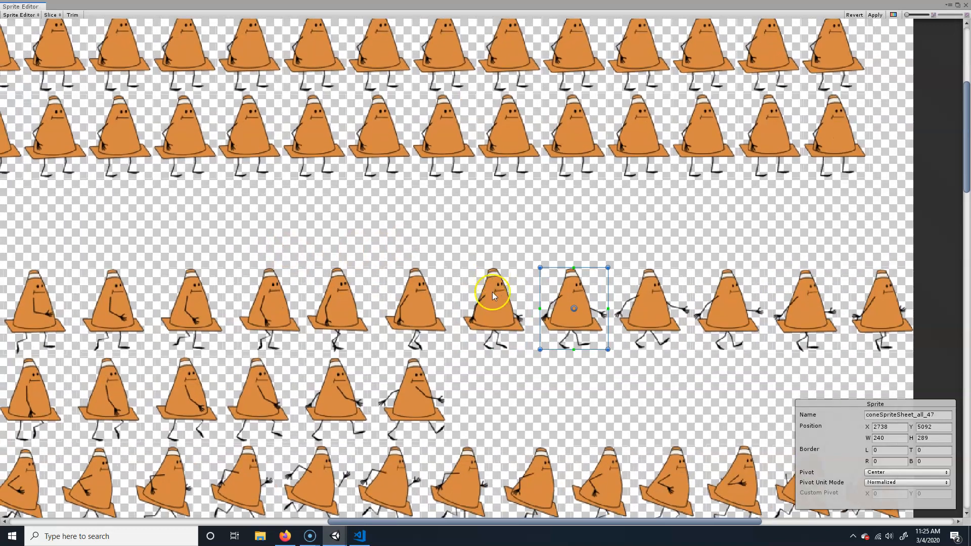
pyautogui.click(495, 299)
pyautogui.hscroll(-3, 592, 174)
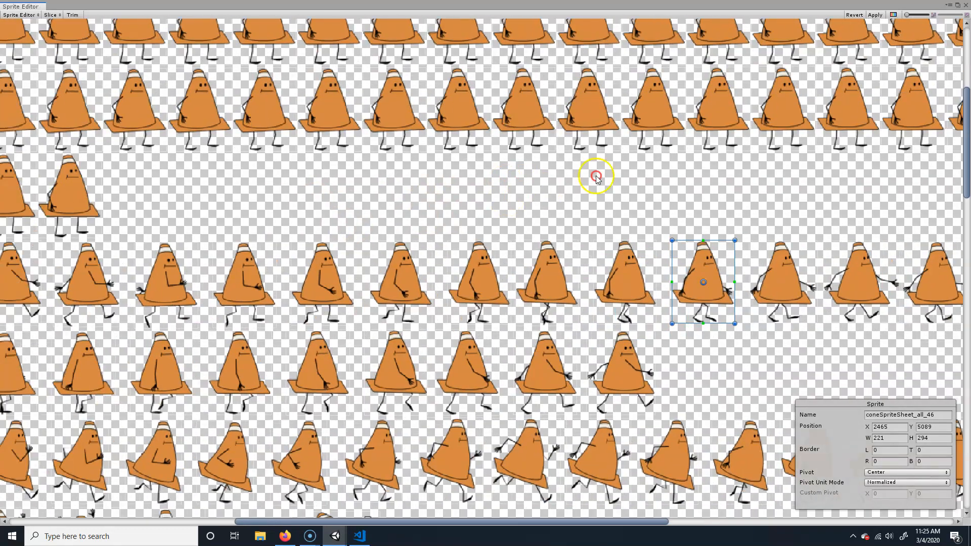
pyautogui.hscroll(-2, 640, 249)
pyautogui.click(640, 250)
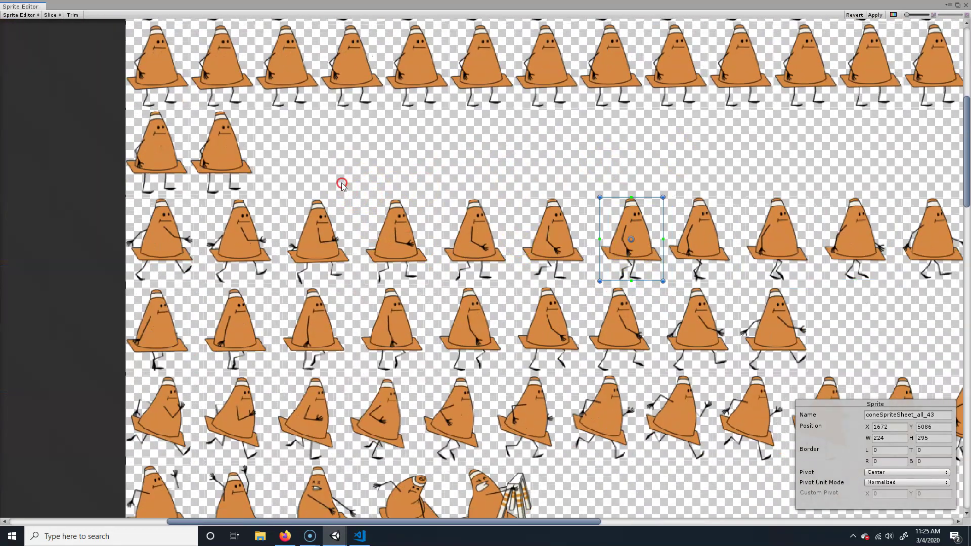
pyautogui.moveTo(372, 194); pyautogui.dragTo(310, 136, button='middle')
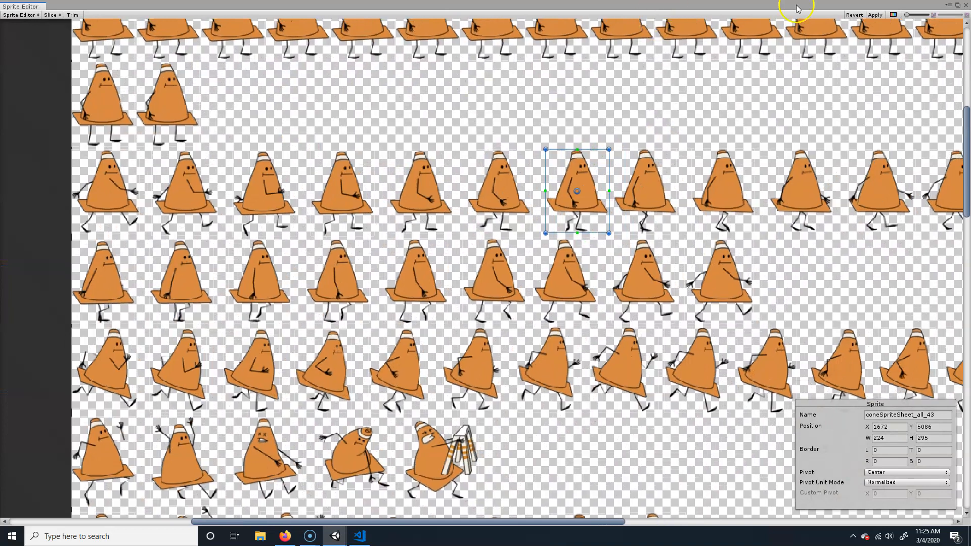
pyautogui.click(895, 16)
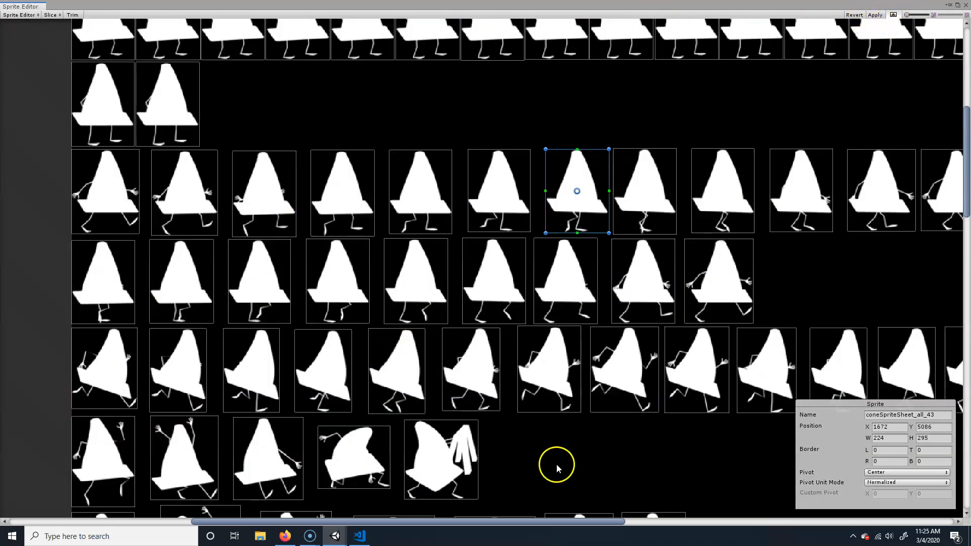
# Pan through the lower rows of poses in alpha view, briefly comparing with the full-colour sprites
pyautogui.moveTo(535, 87)
pyautogui.mouseDown(button='middle')
pyautogui.moveTo(488, 215)
pyautogui.moveTo(503, 394)
pyautogui.moveTo(306, 268)
pyautogui.moveTo(154, 277)
pyautogui.moveTo(420, 158)
pyautogui.moveTo(453, 39)
pyautogui.mouseUp(button='middle')
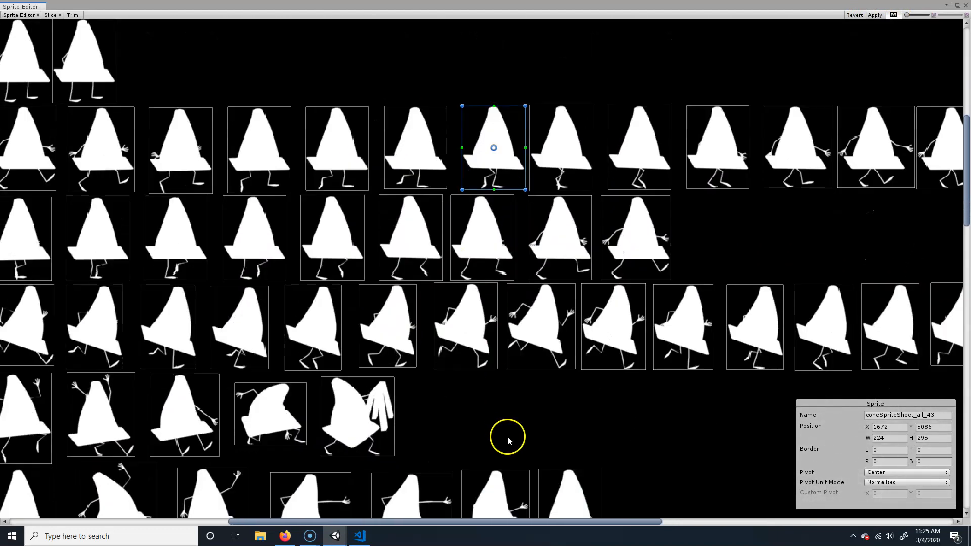
pyautogui.moveTo(506, 438)
pyautogui.mouseDown(button='middle')
pyautogui.moveTo(627, 302)
pyautogui.moveTo(531, 184)
pyautogui.mouseUp(button='middle')
pyautogui.moveTo(619, 458); pyautogui.dragTo(620, 426, button='middle')
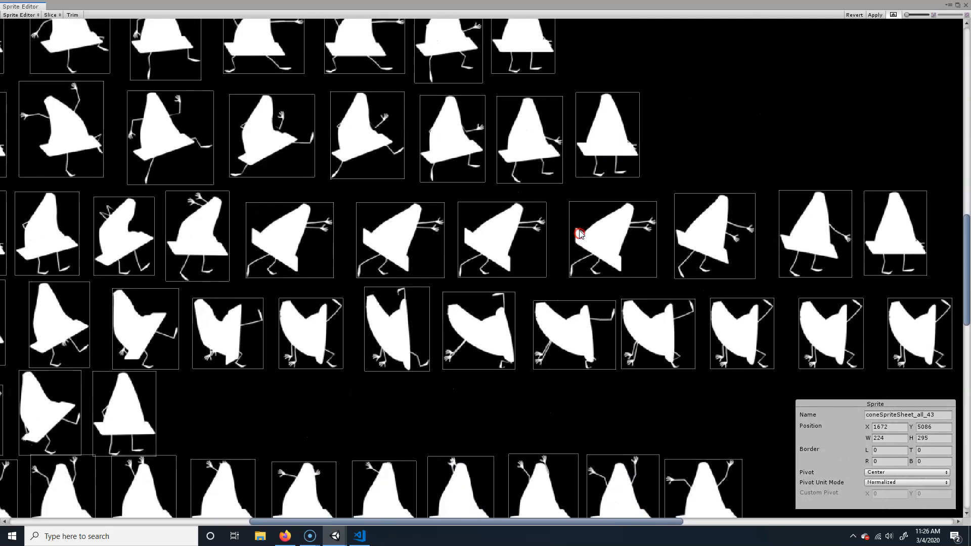
pyautogui.moveTo(319, 372); pyautogui.dragTo(508, 271, button='middle')
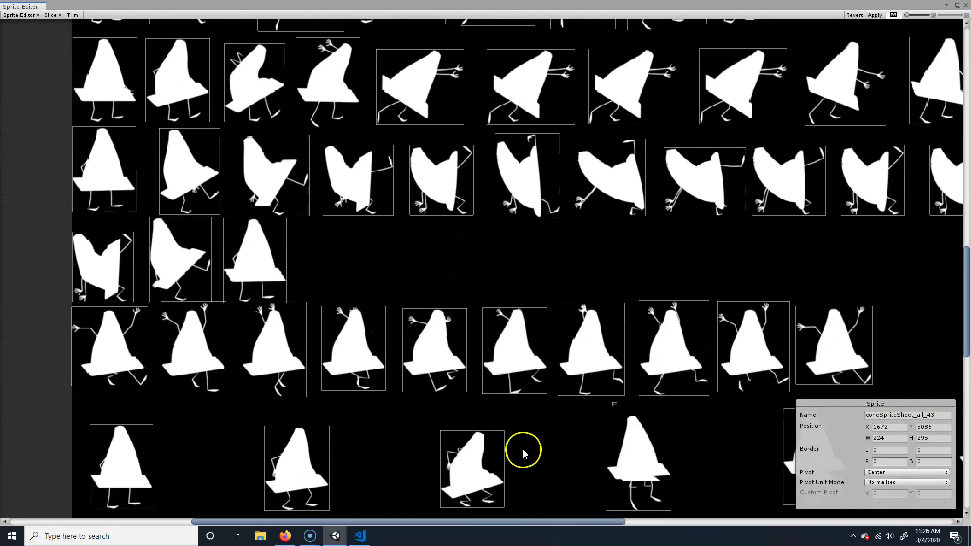
pyautogui.moveTo(523, 453)
pyautogui.mouseDown(button='middle')
pyautogui.moveTo(529, 397)
pyautogui.moveTo(486, 310)
pyautogui.mouseUp(button='middle')
pyautogui.moveTo(488, 382)
pyautogui.mouseDown(button='middle')
pyautogui.moveTo(516, 435)
pyautogui.moveTo(542, 361)
pyautogui.moveTo(464, 330)
pyautogui.moveTo(542, 314)
pyautogui.mouseUp(button='middle')
pyautogui.moveTo(437, 243)
pyautogui.mouseDown(button='middle')
pyautogui.moveTo(576, 327)
pyautogui.moveTo(590, 282)
pyautogui.moveTo(503, 254)
pyautogui.moveTo(445, 291)
pyautogui.mouseUp(button='middle')
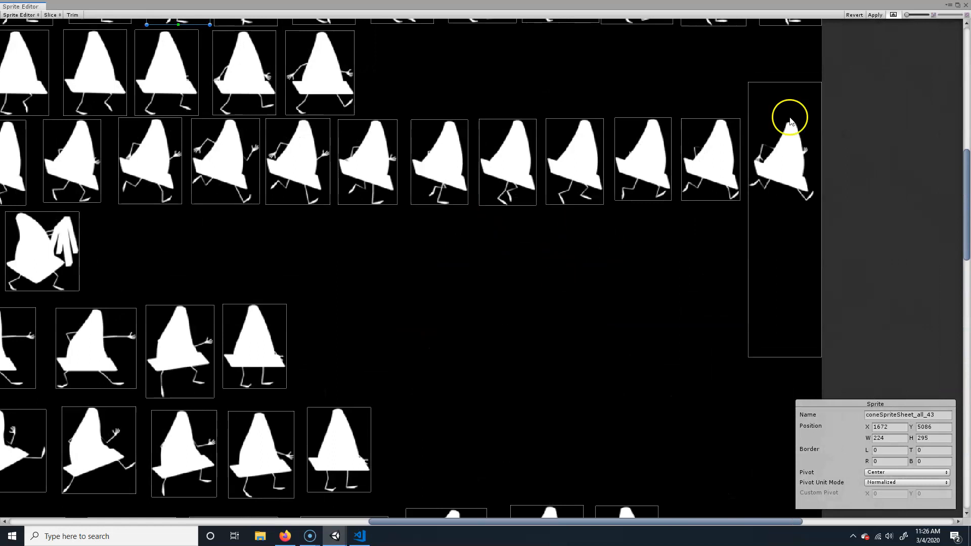
pyautogui.click(893, 15)
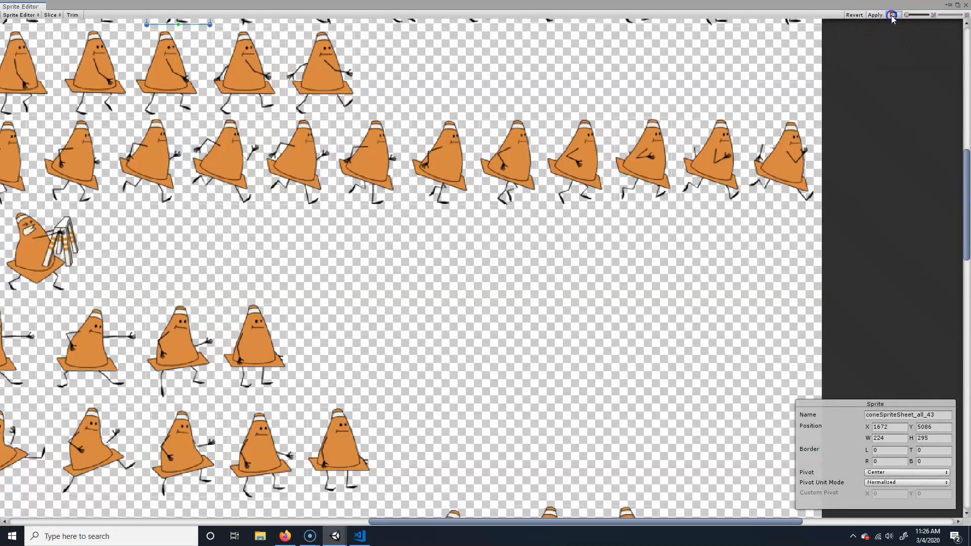
pyautogui.click(893, 15)
# Shrink the tall slice around the walking cone so its bounds fit the cone
pyautogui.click(787, 355)
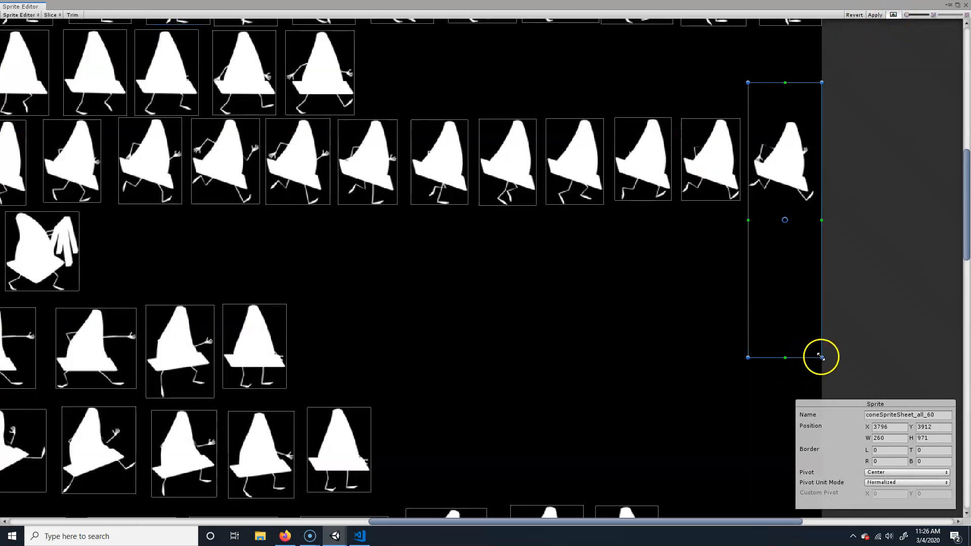
pyautogui.moveTo(820, 356); pyautogui.dragTo(822, 202)
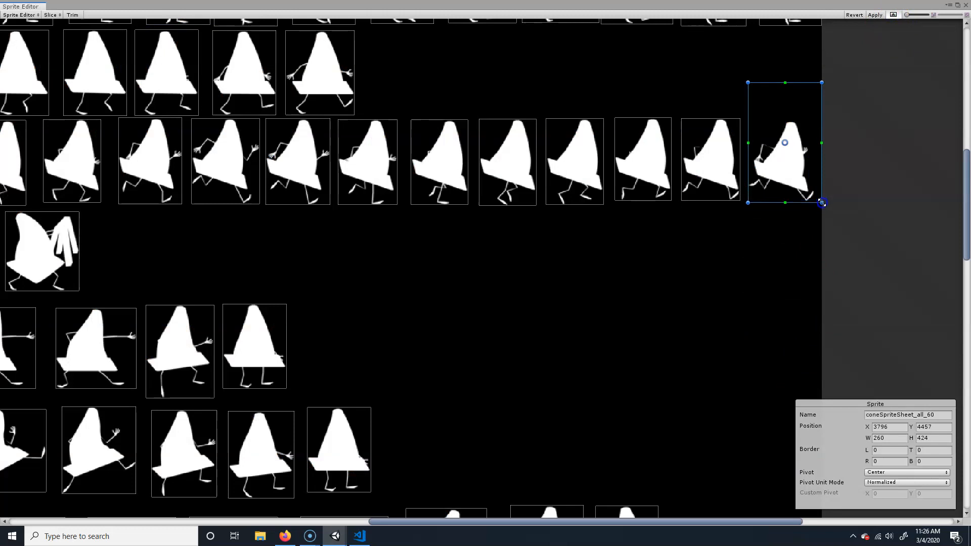
pyautogui.moveTo(824, 169); pyautogui.dragTo(827, 137)
pyautogui.moveTo(821, 81); pyautogui.dragTo(812, 118)
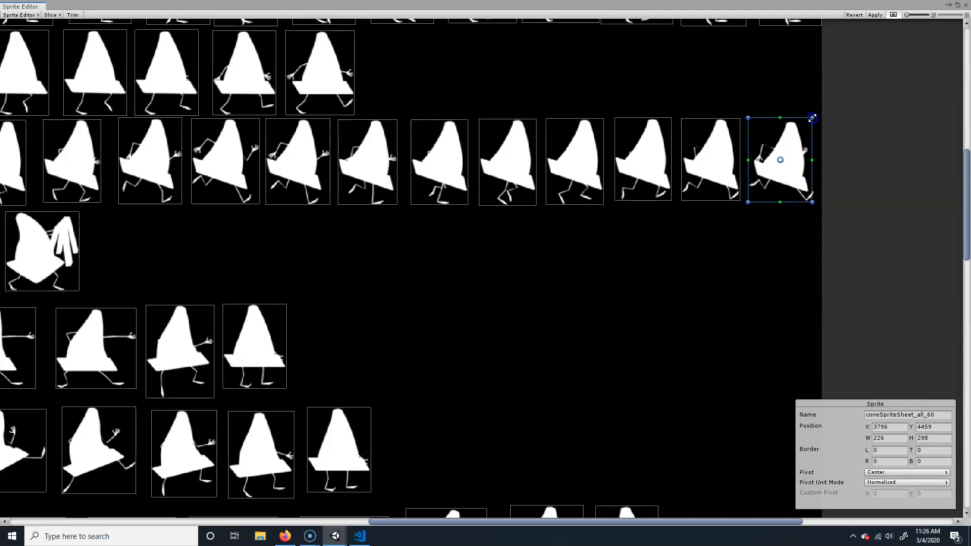
pyautogui.moveTo(813, 119); pyautogui.dragTo(814, 120)
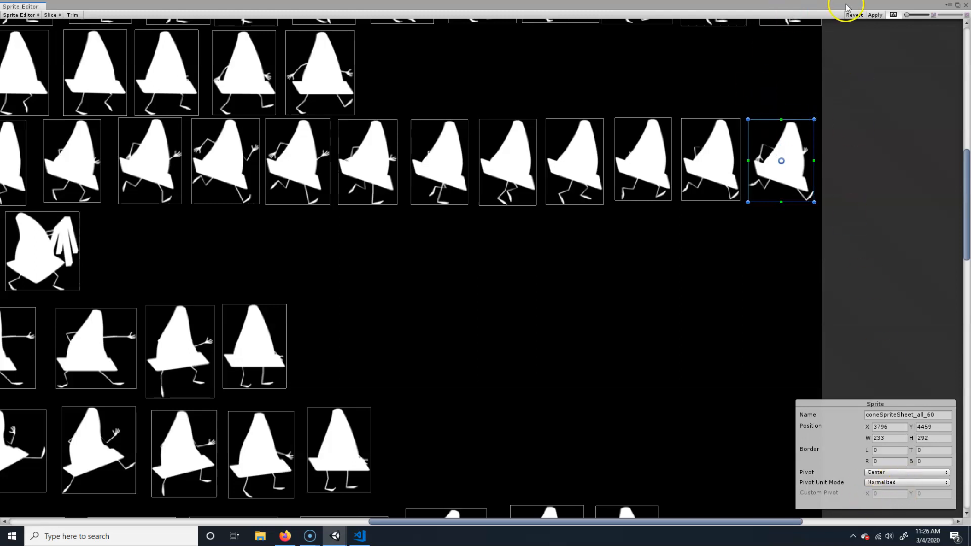
# Apply the edited slices to the sprite sheet and close the Sprite Editor
pyautogui.click(873, 15)
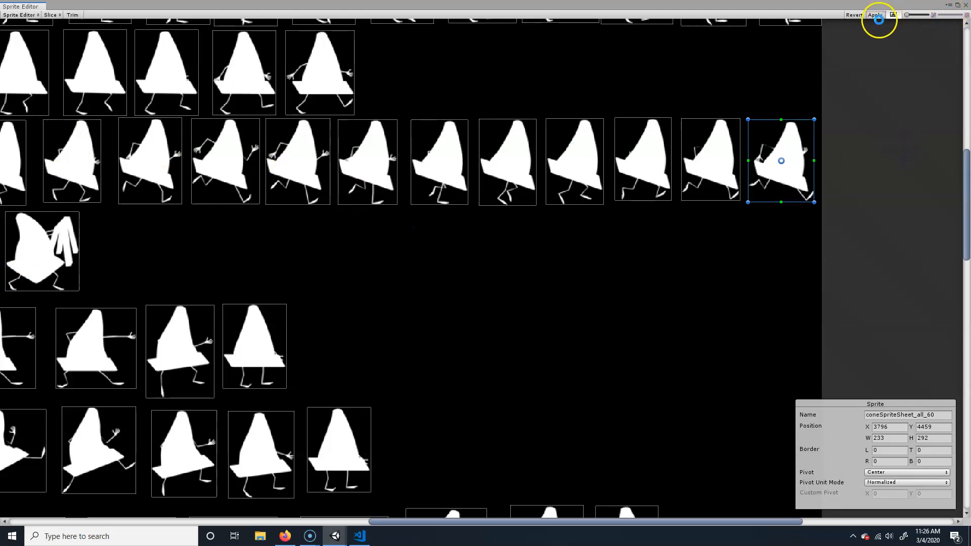
pyautogui.click(877, 15)
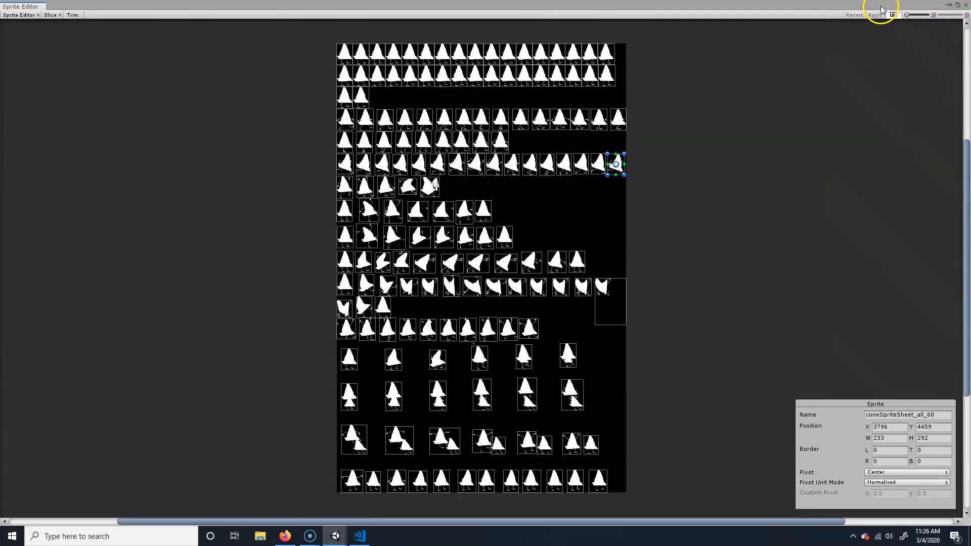
pyautogui.click(966, 6)
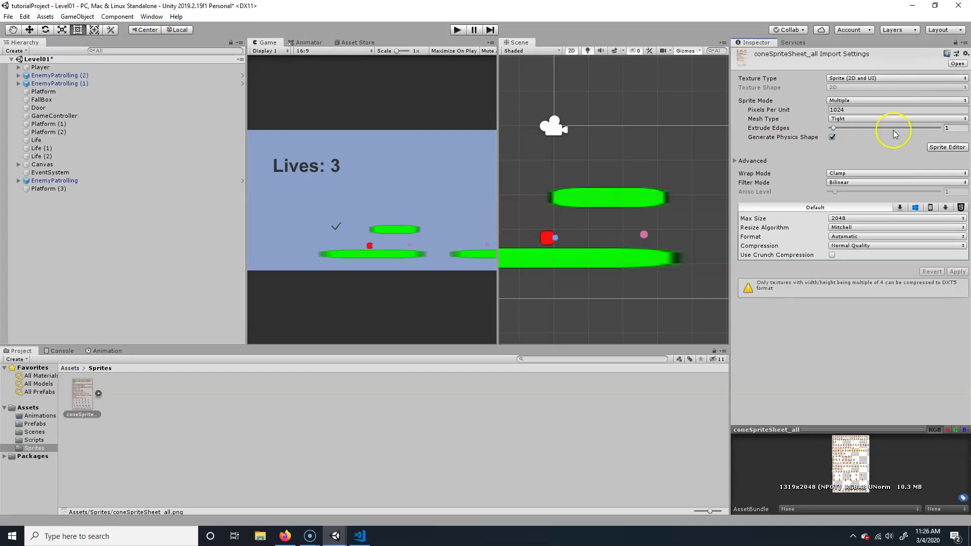
# Expand the cone sheet in the Project panel to look over its individual sliced sprites
pyautogui.click(97, 393)
pyautogui.click(198, 391)
pyautogui.click(311, 392)
pyautogui.click(467, 393)
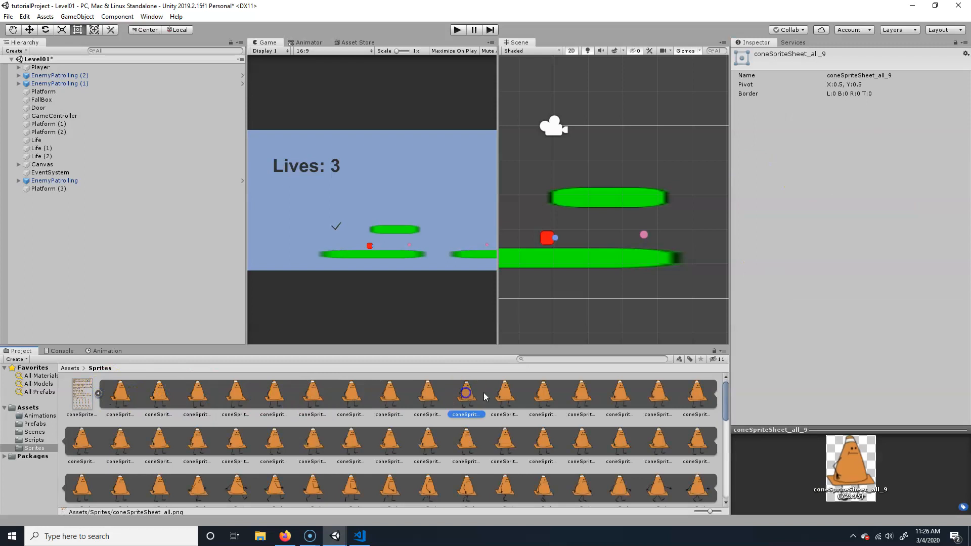
pyautogui.click(82, 393)
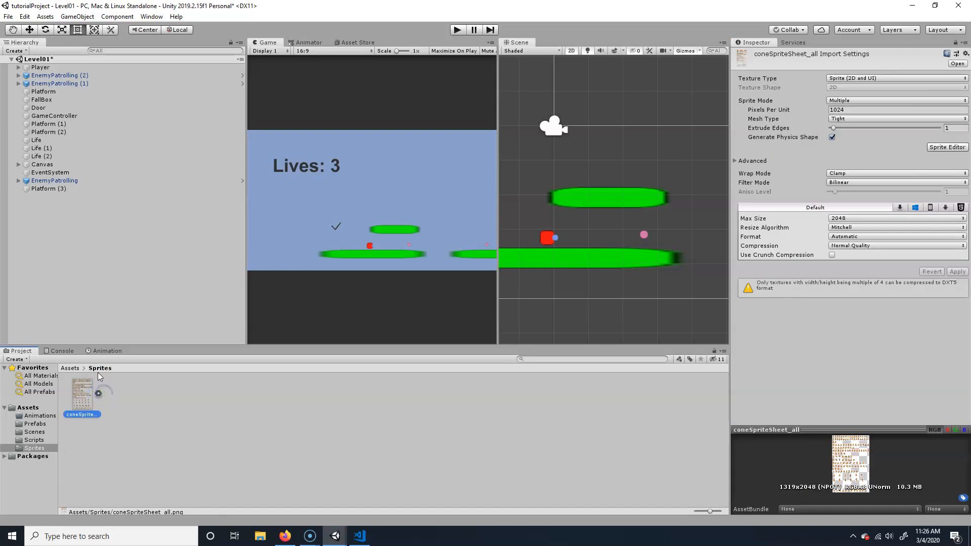
# Assign coneSpriteSheet_all_0 as PlayerGraphic's sprite in place of the checkmark
pyautogui.click(18, 67)
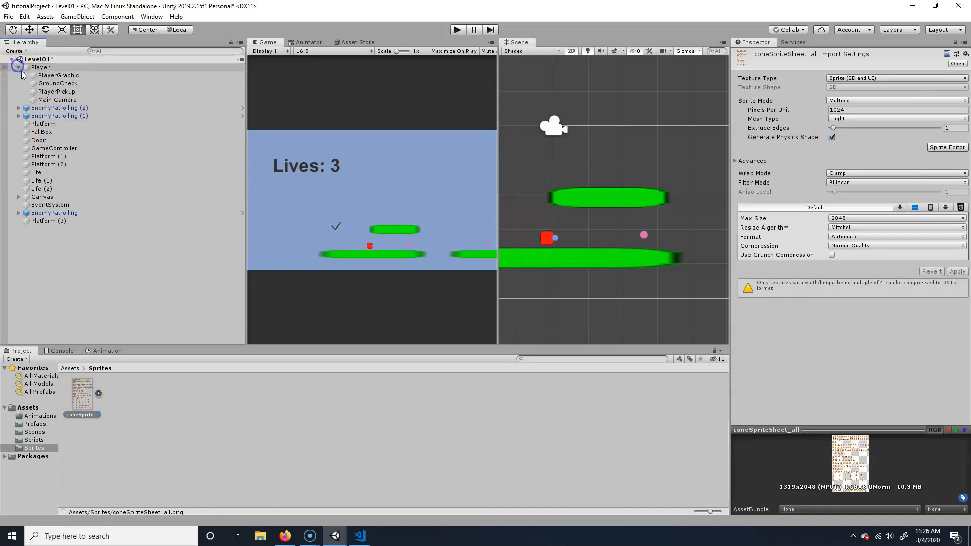
pyautogui.click(56, 76)
pyautogui.click(38, 67)
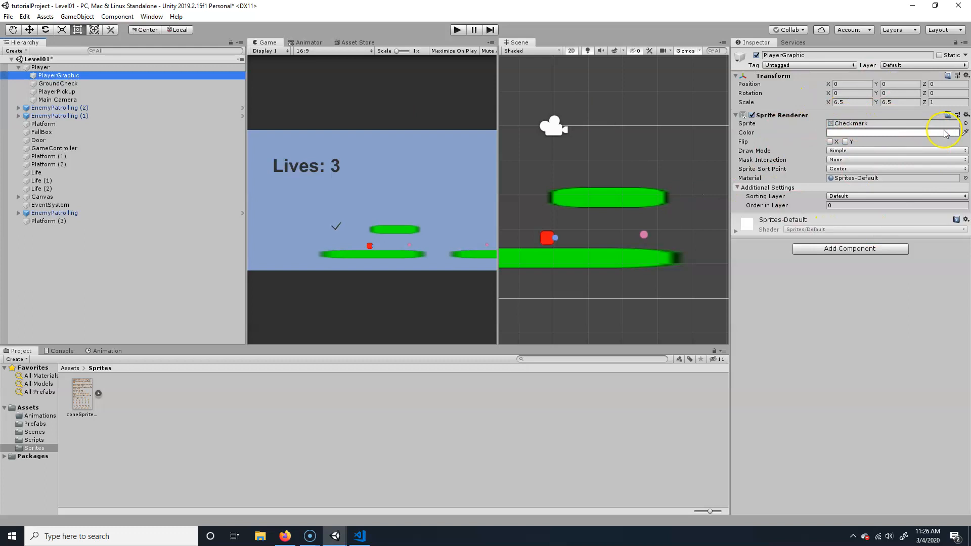
pyautogui.click(965, 123)
pyautogui.scroll(10, 201, 161)
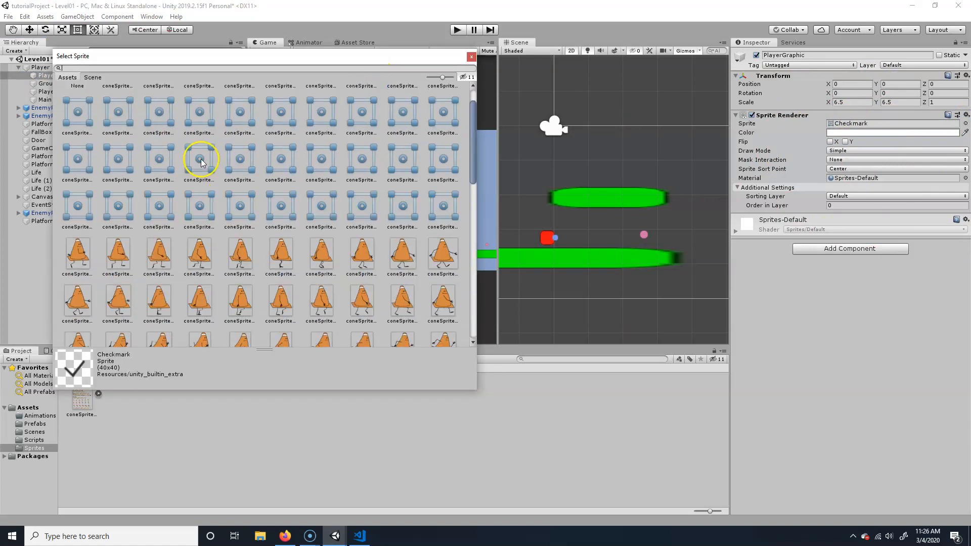
pyautogui.scroll(1, 201, 162)
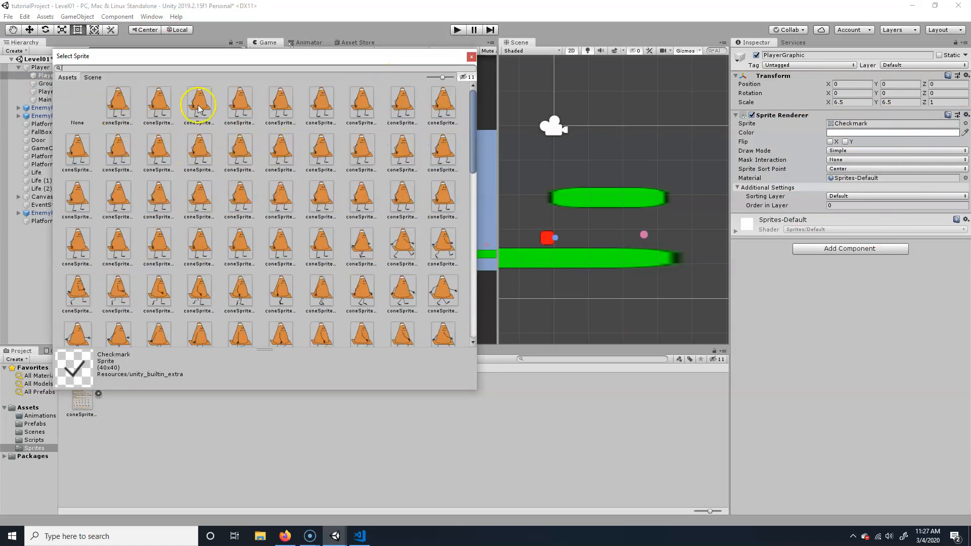
pyautogui.click(119, 106)
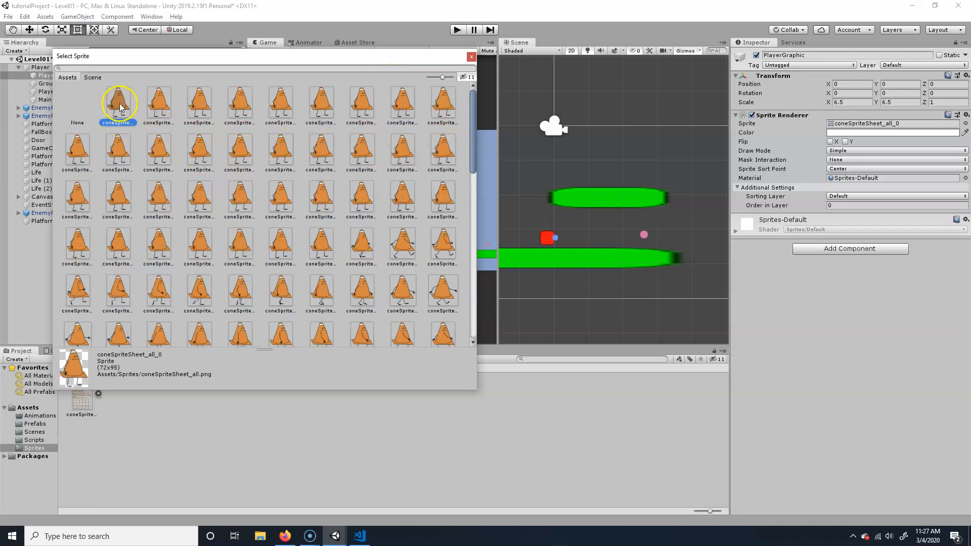
pyautogui.doubleClick(119, 107)
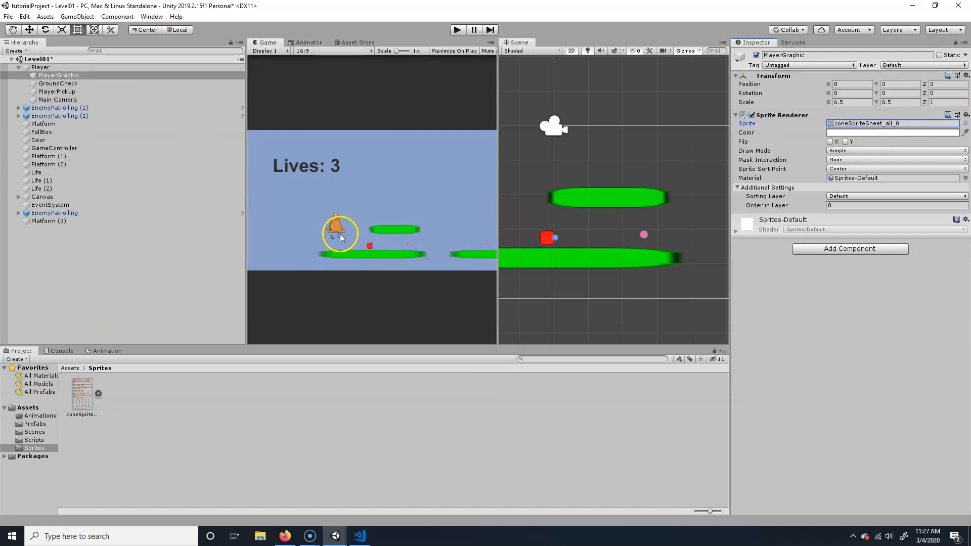
# Change the cone sheet's Pixels Per Unit from 1024 to 1600, then select PlayerGraphic to adjust its size
pyautogui.click(81, 396)
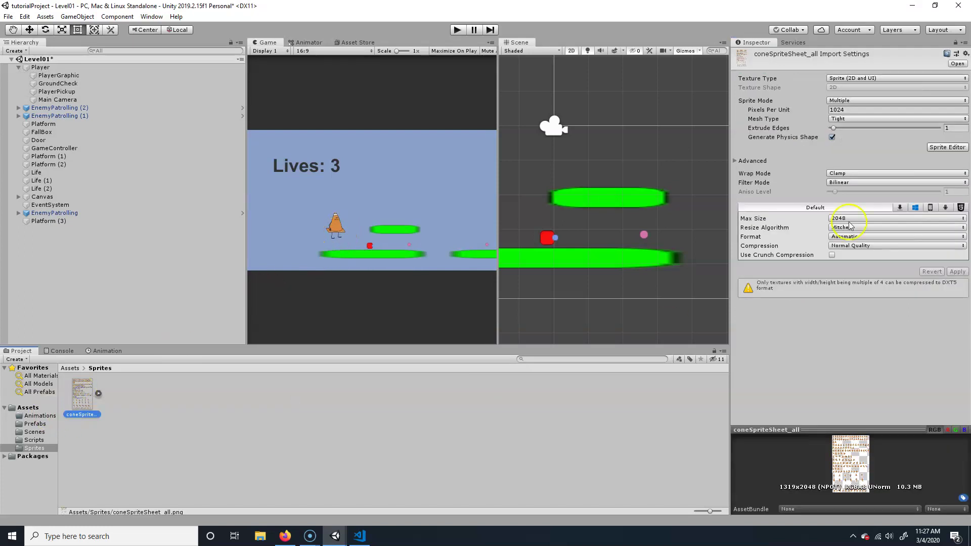
pyautogui.click(855, 110)
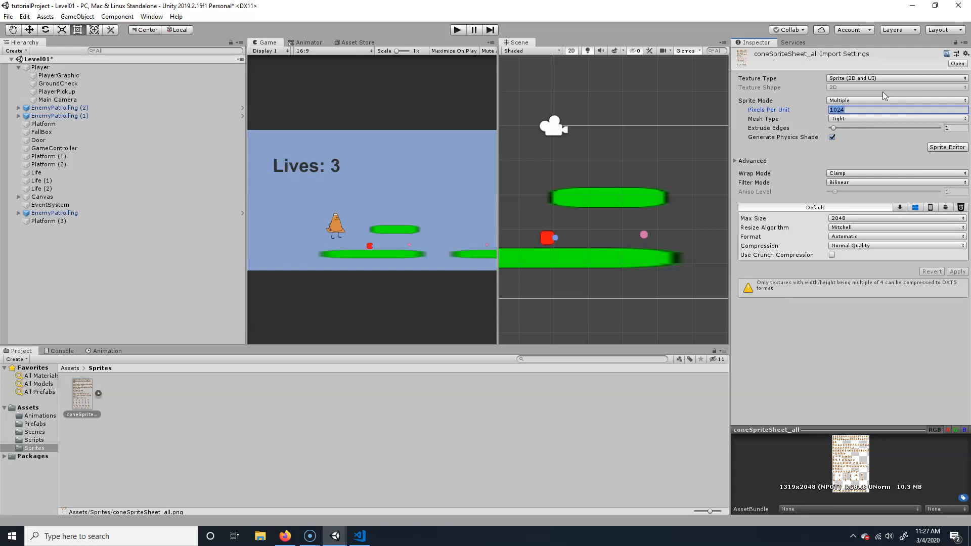
pyautogui.write('204')
pyautogui.press('BackSpace')
pyautogui.press('BackSpace')
pyautogui.press('BackSpace')
pyautogui.write('160')
pyautogui.doubleClick(866, 111)
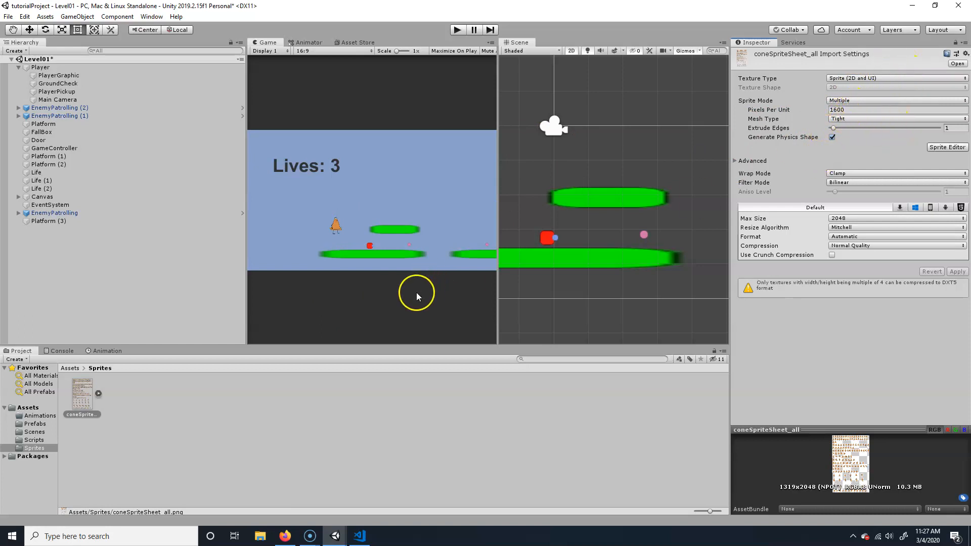
pyautogui.click(97, 393)
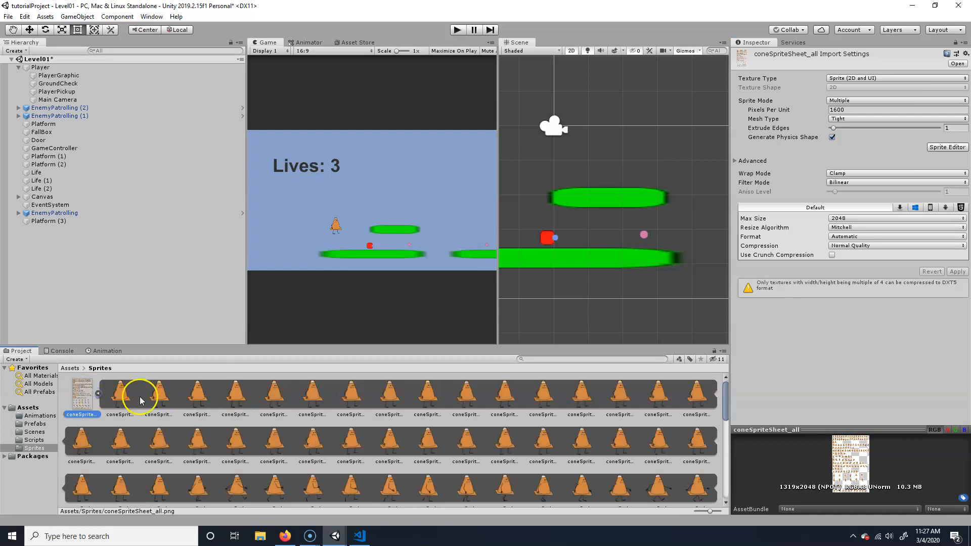
pyautogui.click(97, 393)
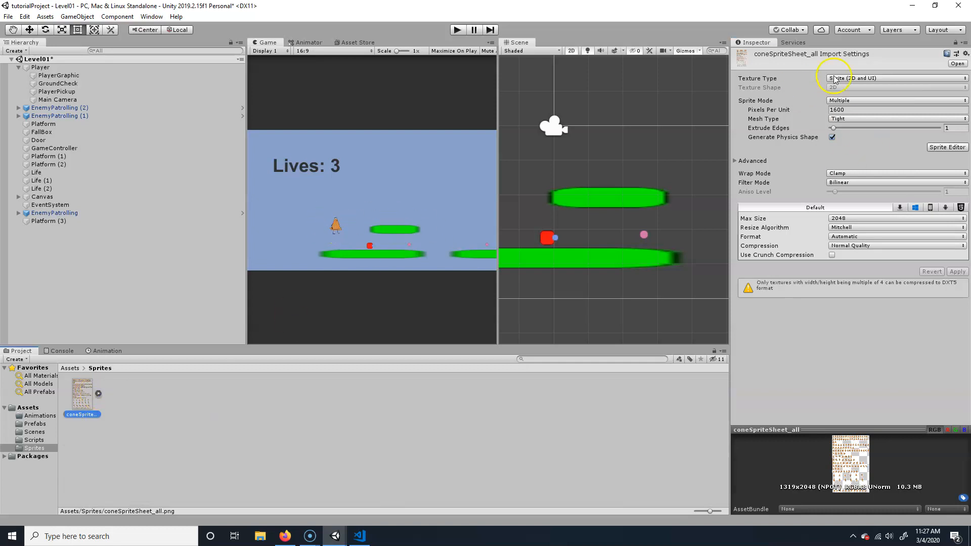
pyautogui.click(59, 75)
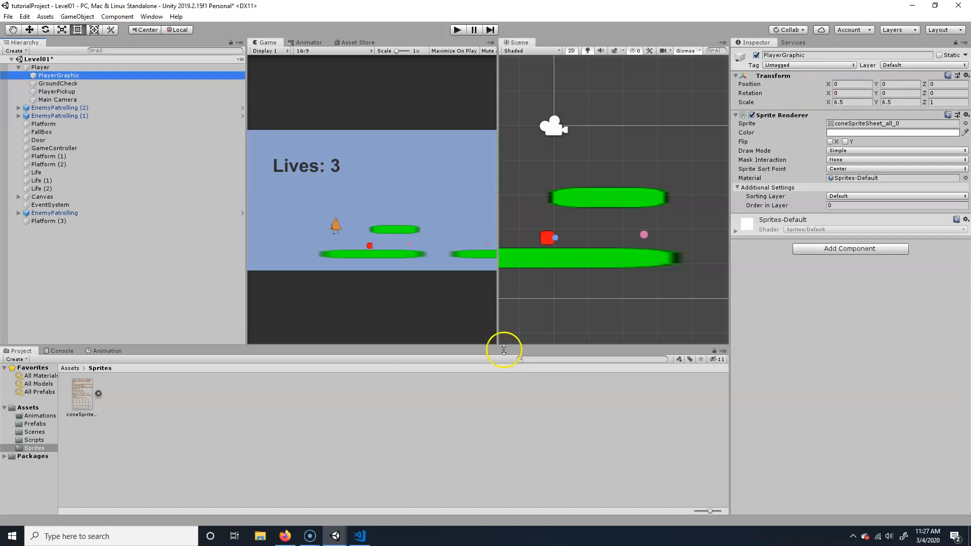
# Reset PlayerGraphic's Scale X and Scale Y from 6.5 to 1
pyautogui.click(844, 102)
pyautogui.write('1')
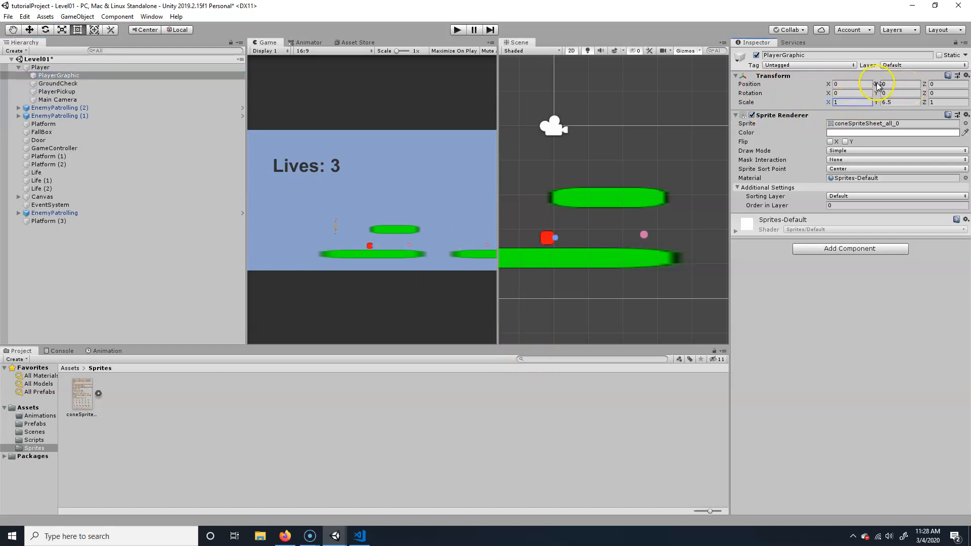
pyautogui.click(907, 101)
pyautogui.write('1')
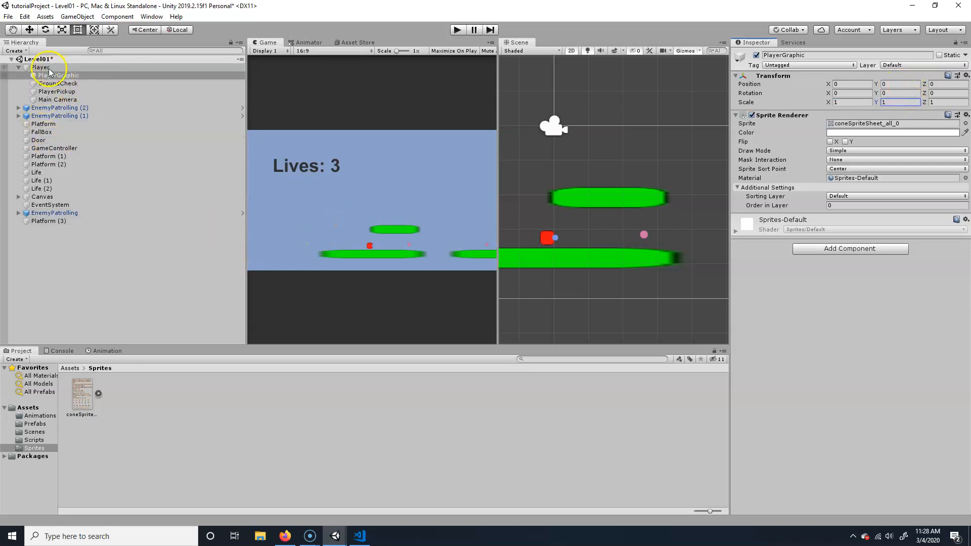
# Try the cone sprite sheet's Pixels Per Unit at 512 and then 256 in its import settings
pyautogui.click(81, 394)
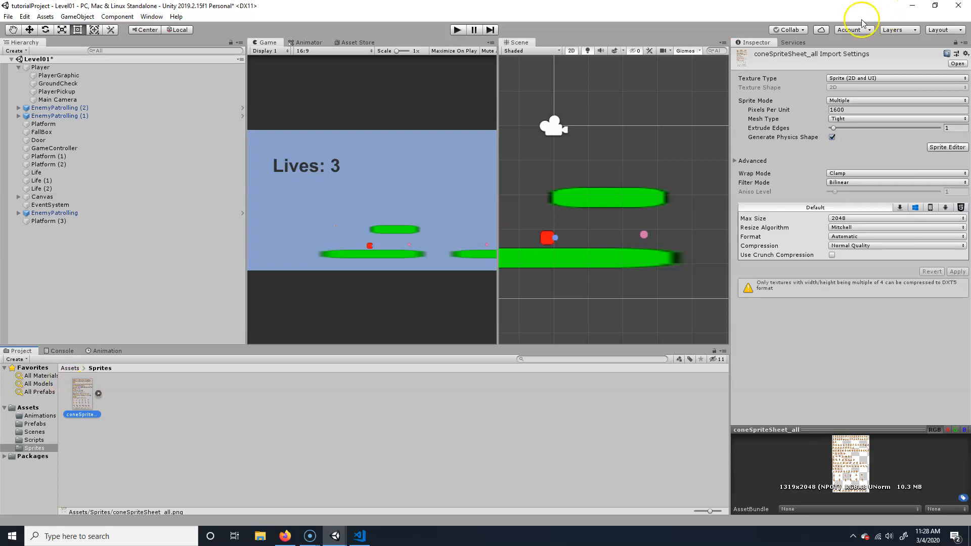
pyautogui.click(854, 101)
pyautogui.click(914, 108)
pyautogui.write('512')
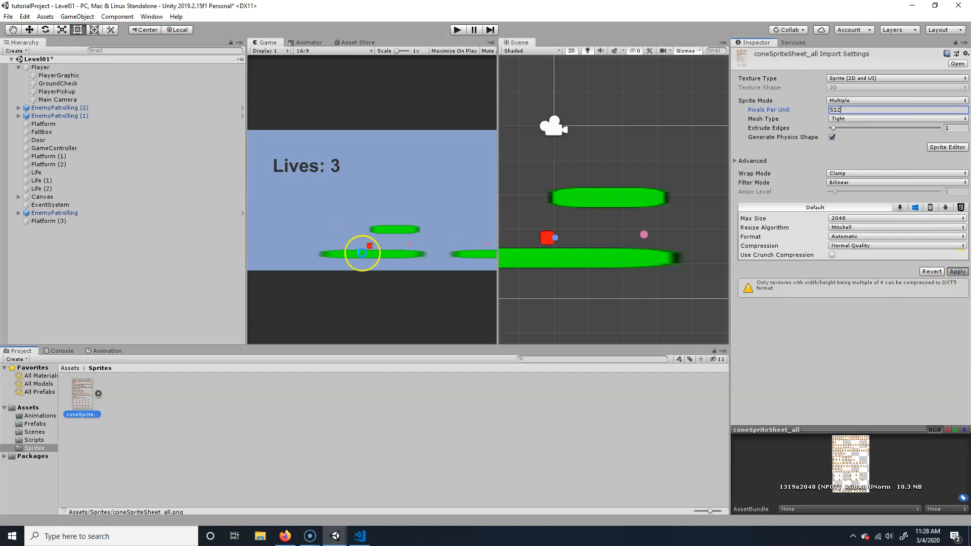
pyautogui.click(346, 243)
pyautogui.click(331, 272)
pyautogui.press('Return')
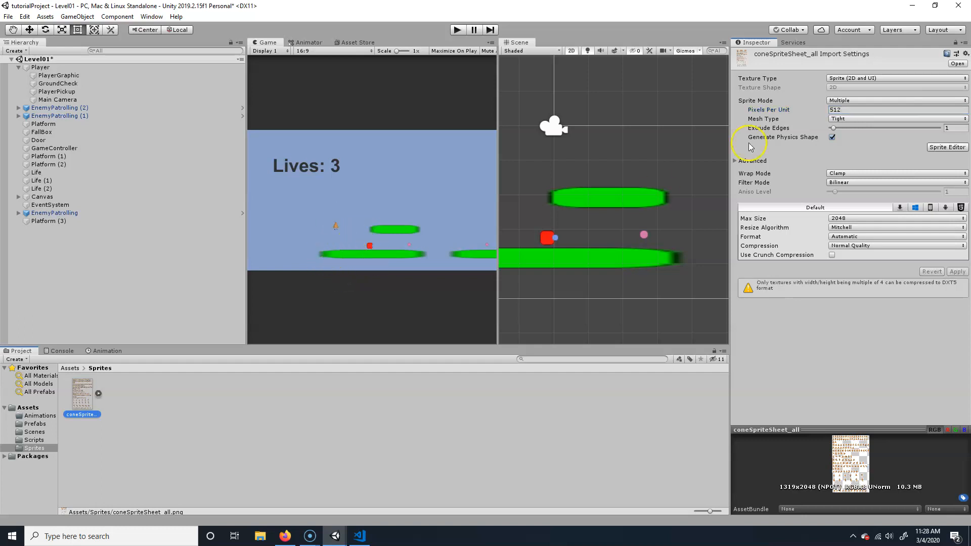
pyautogui.click(851, 108)
pyautogui.write('256')
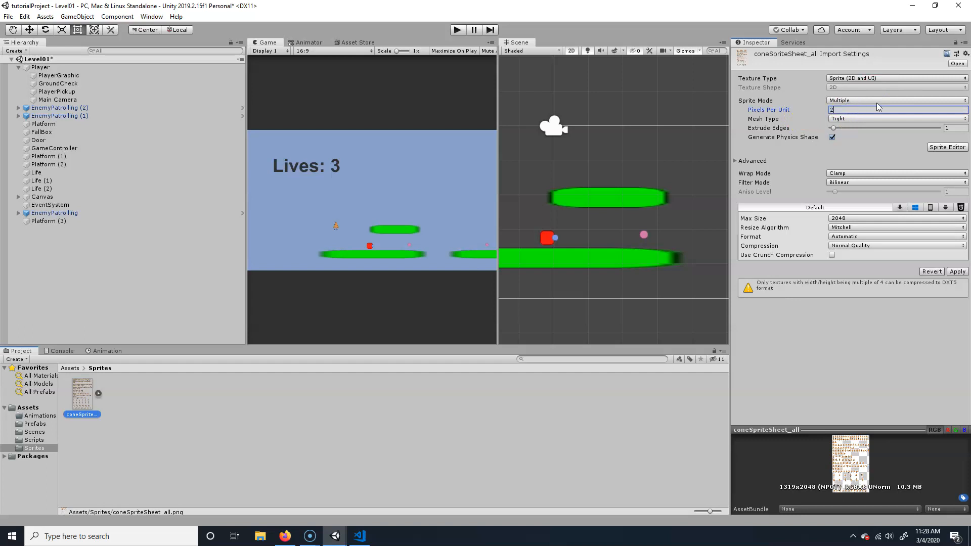
pyautogui.click(958, 271)
# Settle the sheet on 320 Pixels Per Unit, then select PlayerGraphic under Player in the Hierarchy
pyautogui.moveTo(336, 235); pyautogui.dragTo(353, 265)
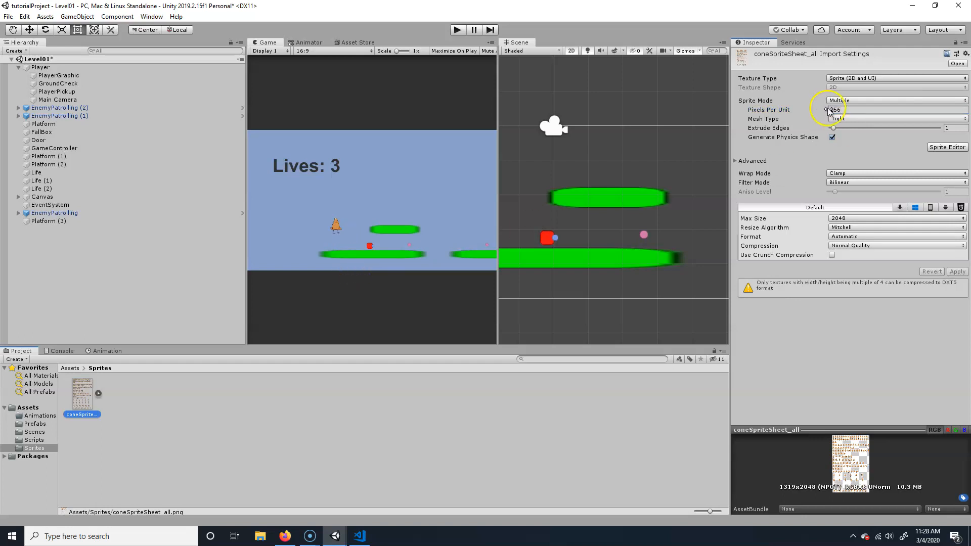
pyautogui.moveTo(829, 110); pyautogui.dragTo(898, 100)
pyautogui.write('320')
pyautogui.scroll(2, 337, 248)
pyautogui.scroll(-2, 347, 257)
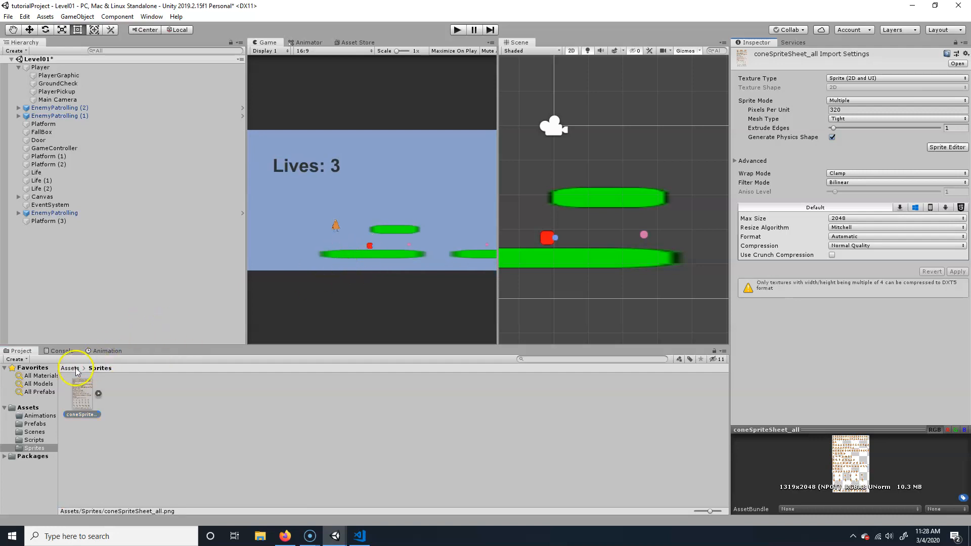
pyautogui.click(74, 76)
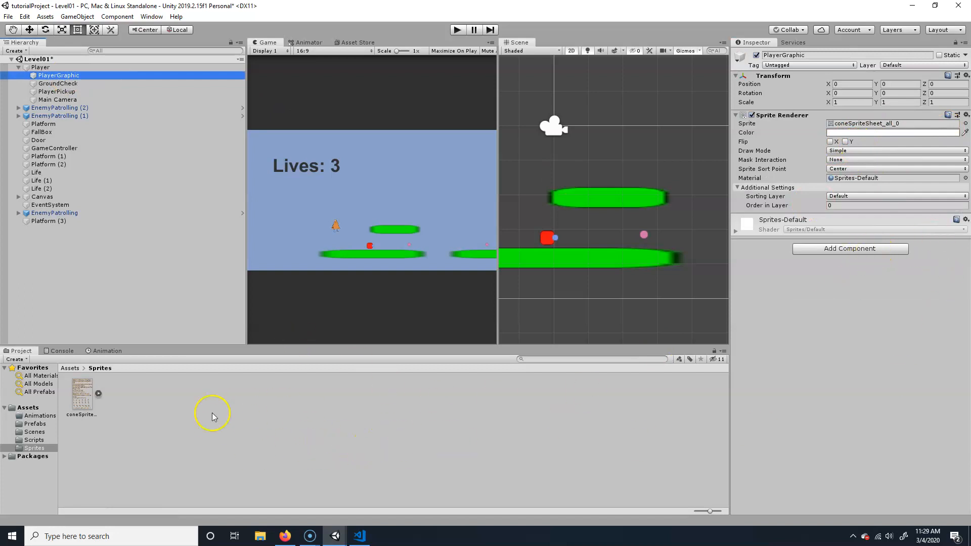
# From the Animation window create a new clip for PlayerGraphic saved as PlayerIdle.anim in Assets/Sprites
pyautogui.click(110, 351)
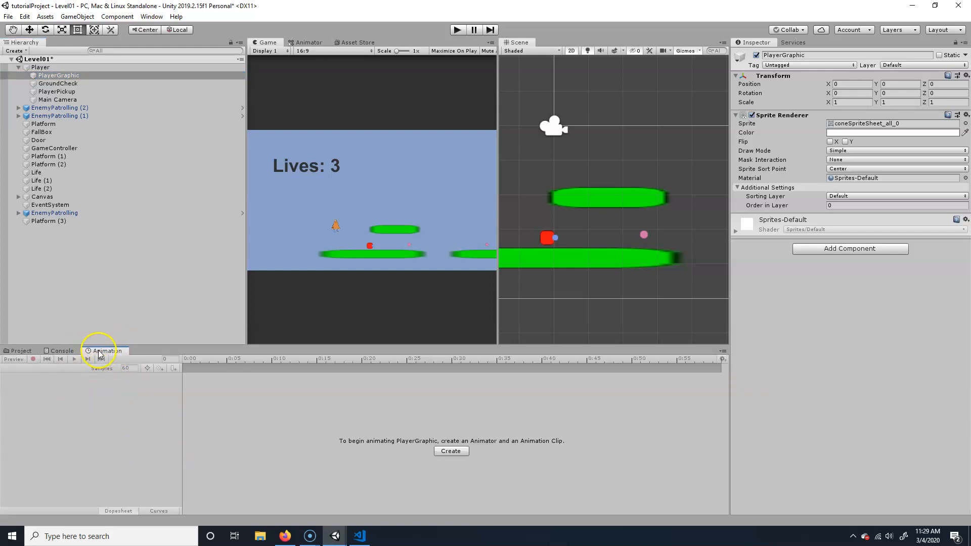
pyautogui.click(152, 16)
pyautogui.moveTo(168, 146)
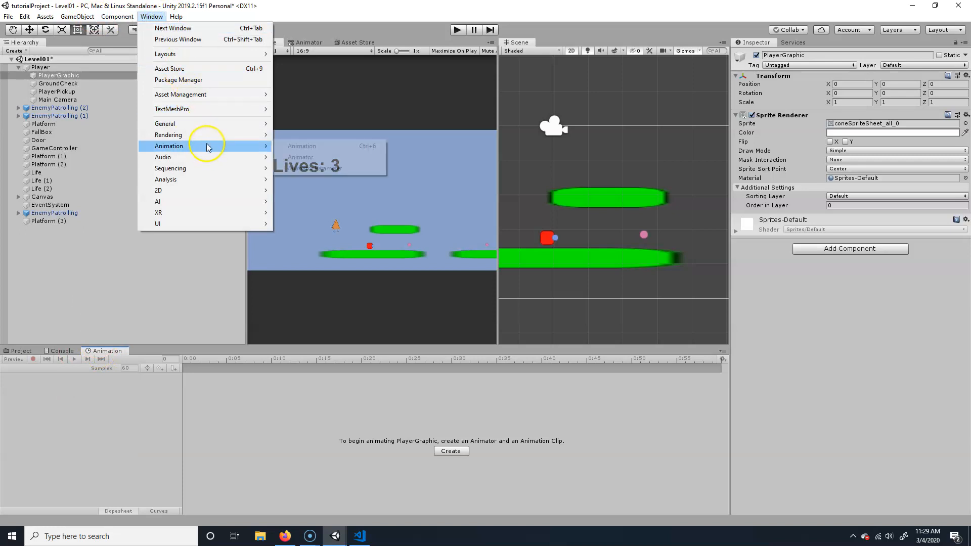
pyautogui.click(115, 416)
pyautogui.click(459, 451)
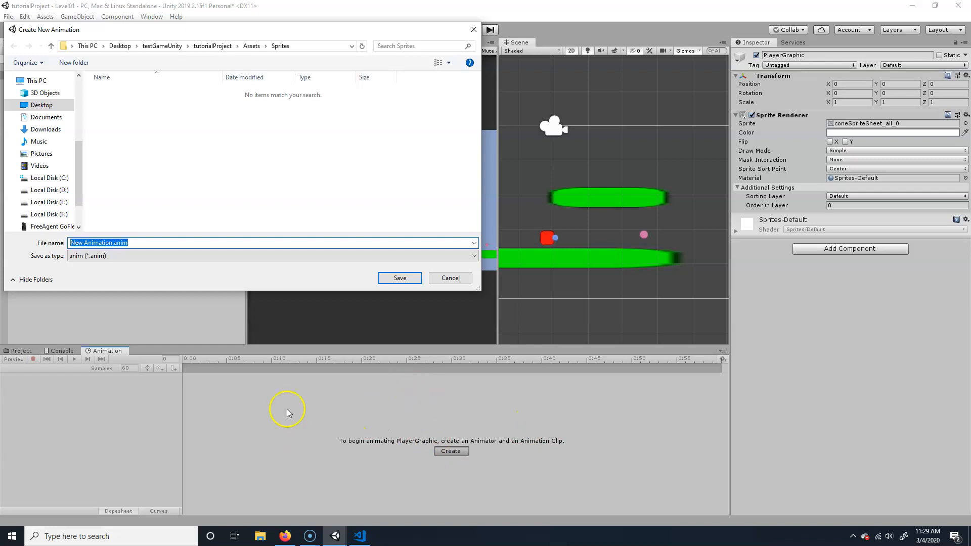
pyautogui.click(135, 244)
pyautogui.moveTo(114, 244); pyautogui.dragTo(38, 235)
pyautogui.write('p')
pyautogui.press('Return')
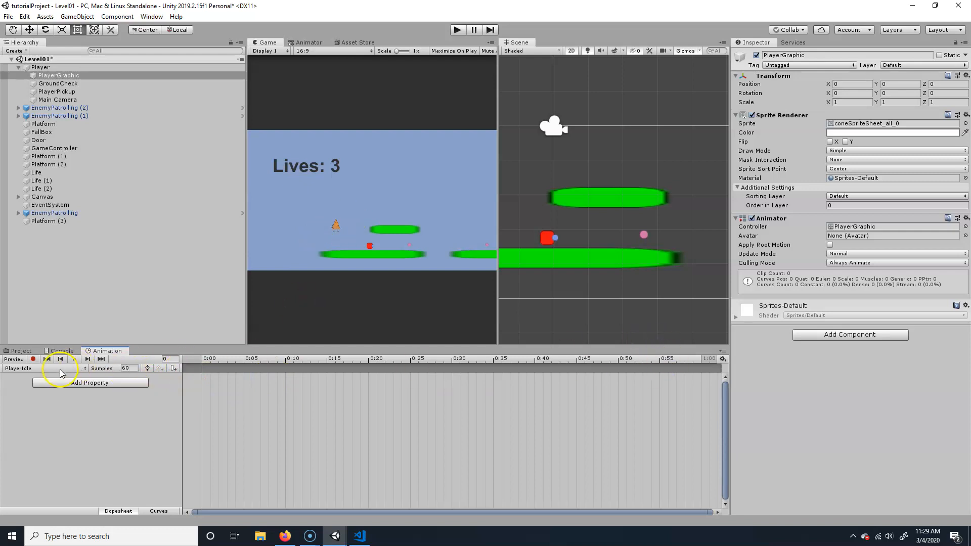
# Set the PlayerIdle clip's sample rate to 12
pyautogui.click(722, 358)
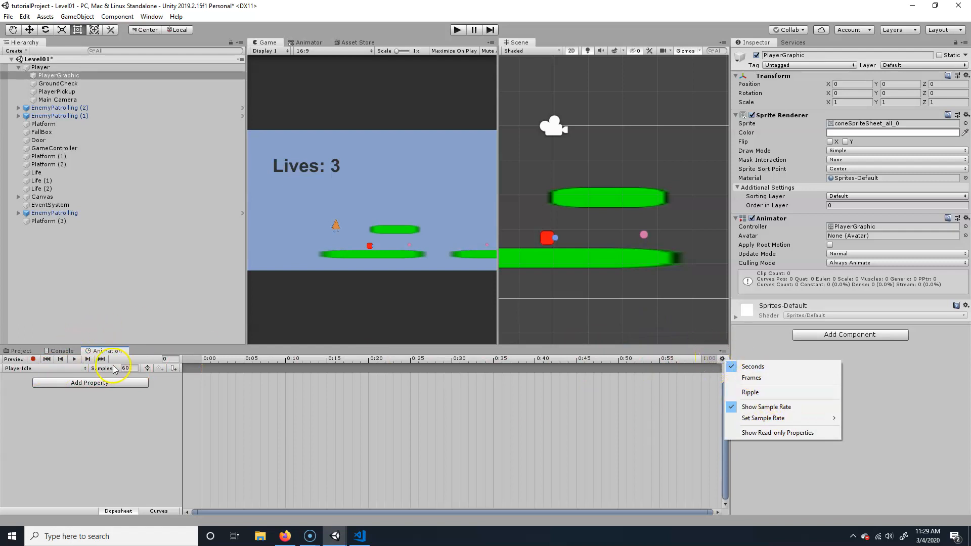
pyautogui.click(129, 368)
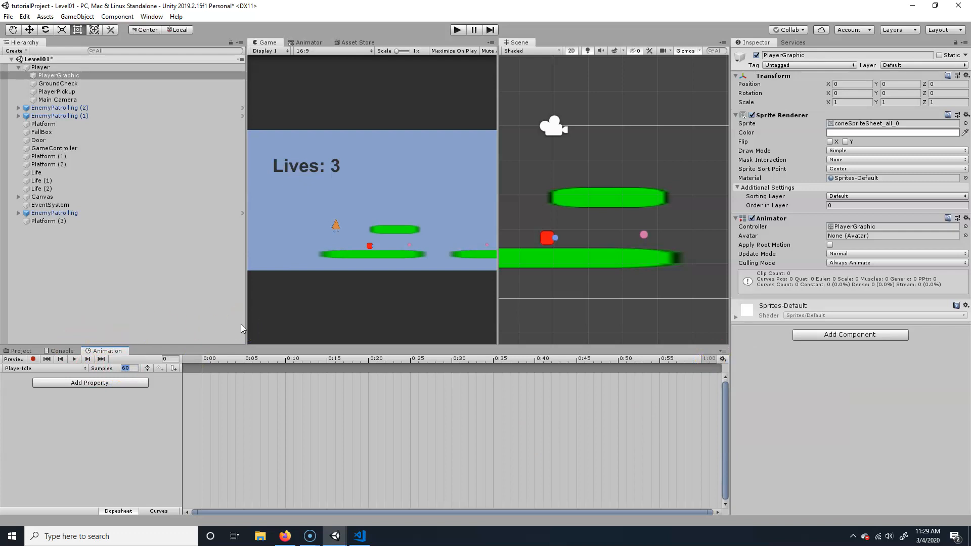
pyautogui.write('12')
pyautogui.press('Return')
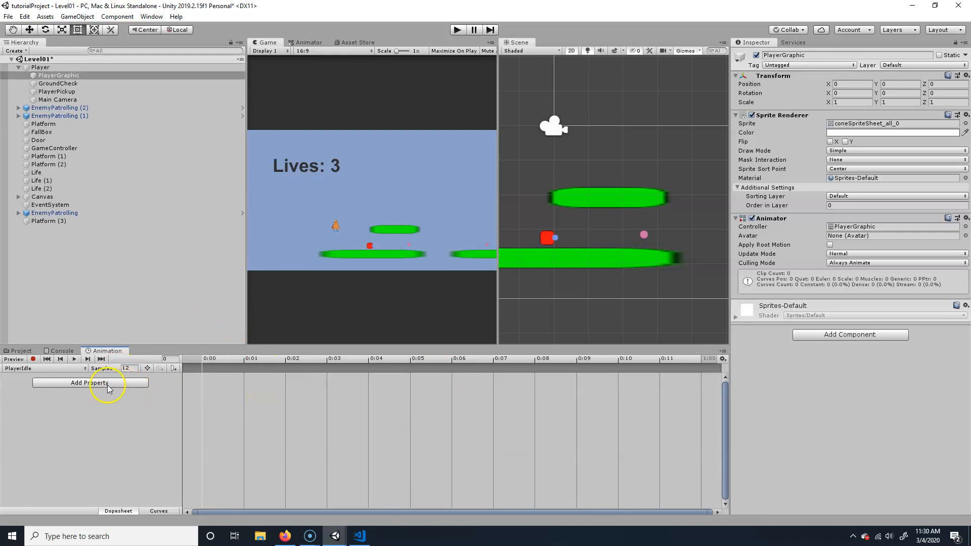
# Add the Sprite Renderer's Sprite property as an animated track and switch on keyframe recording
pyautogui.click(121, 384)
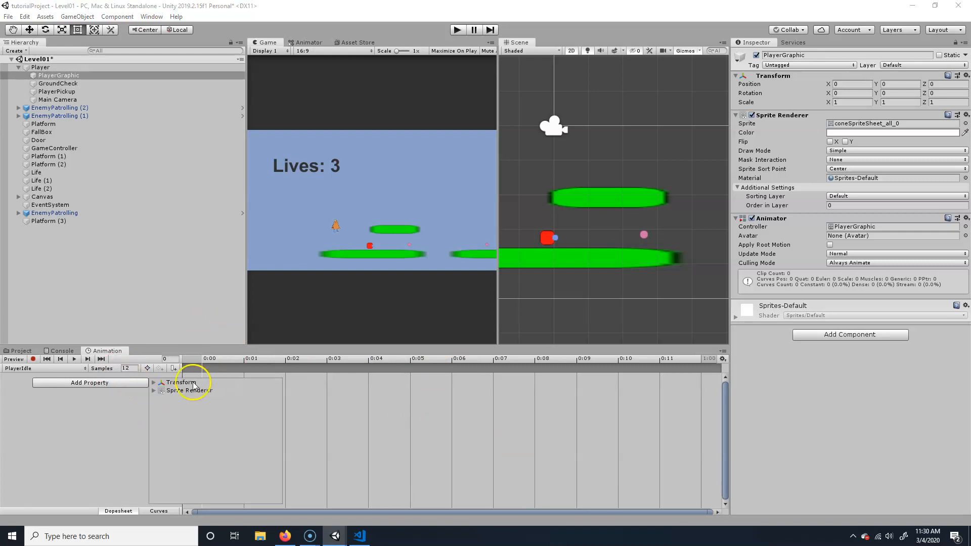
pyautogui.click(154, 390)
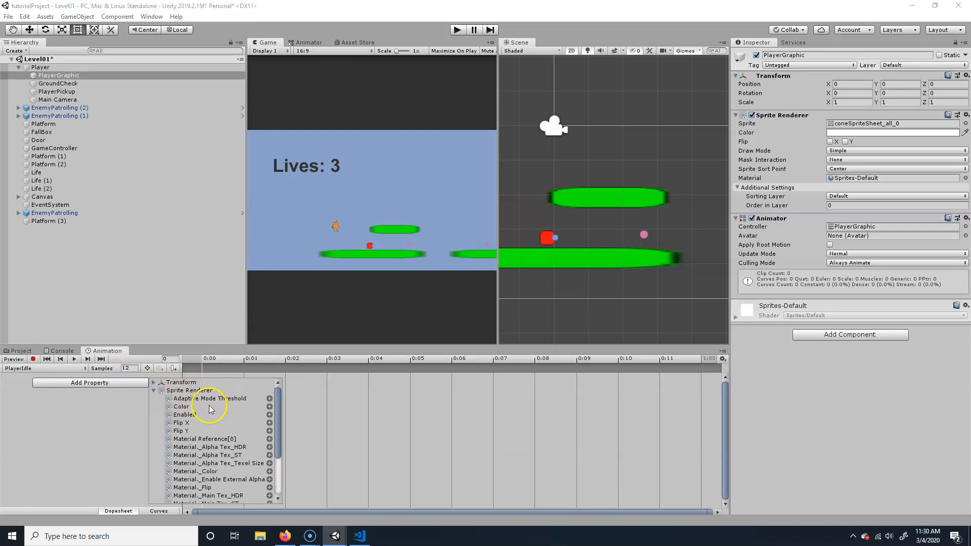
pyautogui.scroll(-5, 193, 441)
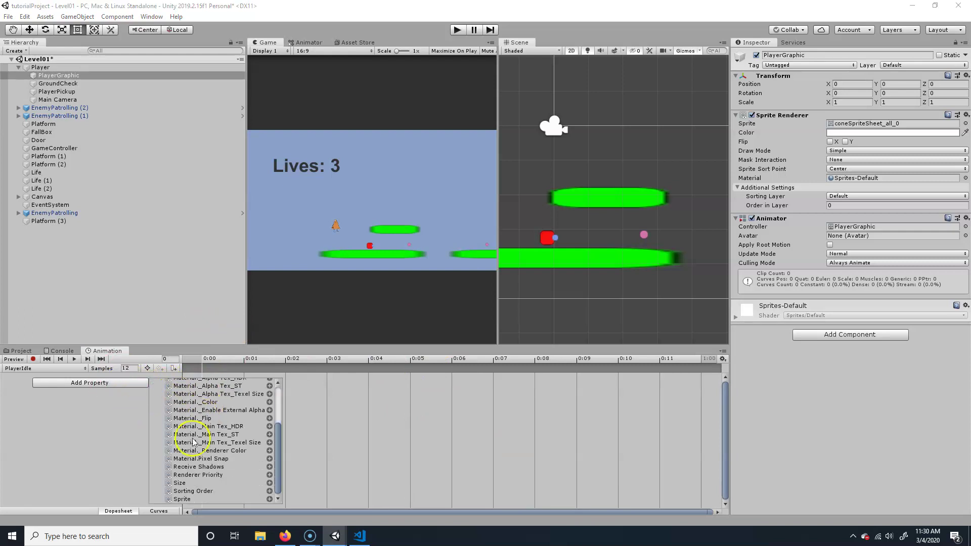
pyautogui.click(270, 498)
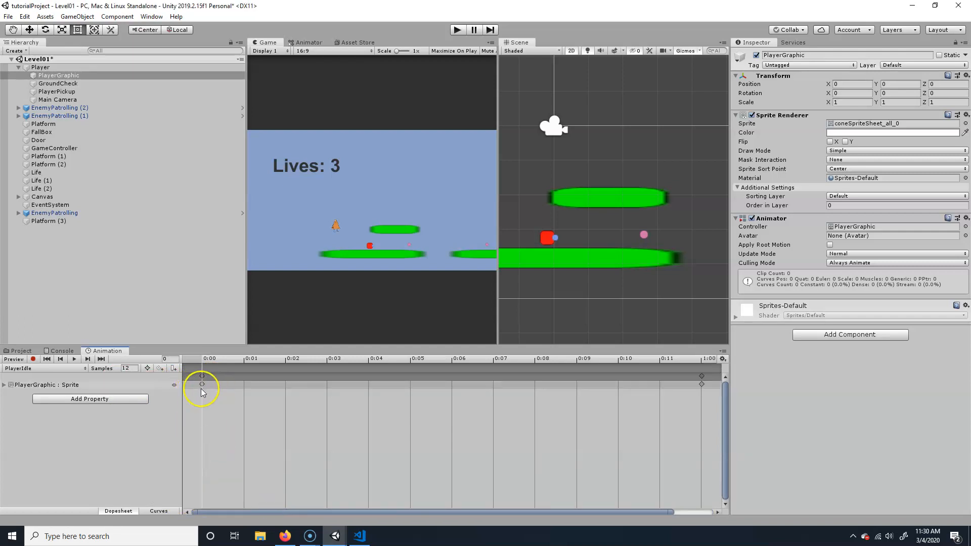
pyautogui.click(6, 386)
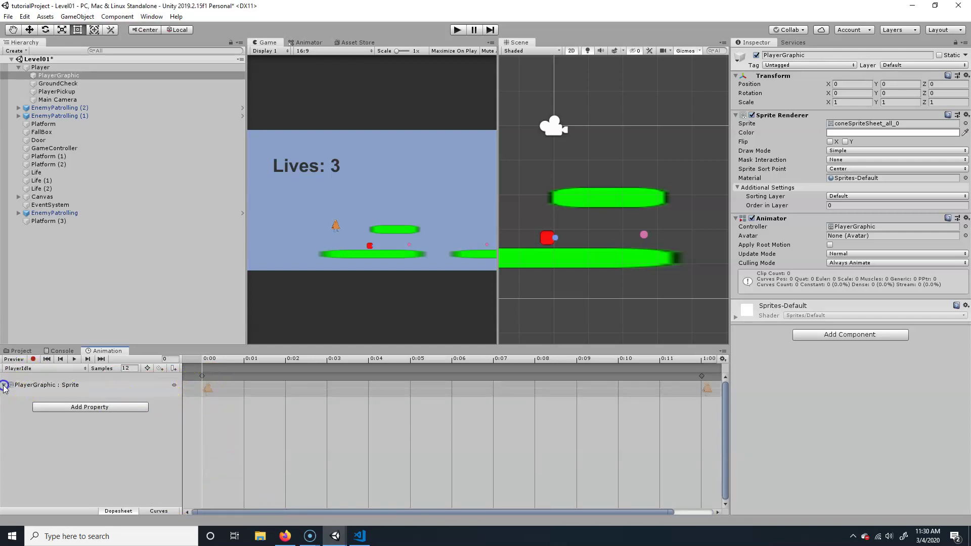
pyautogui.click(207, 387)
pyautogui.click(207, 428)
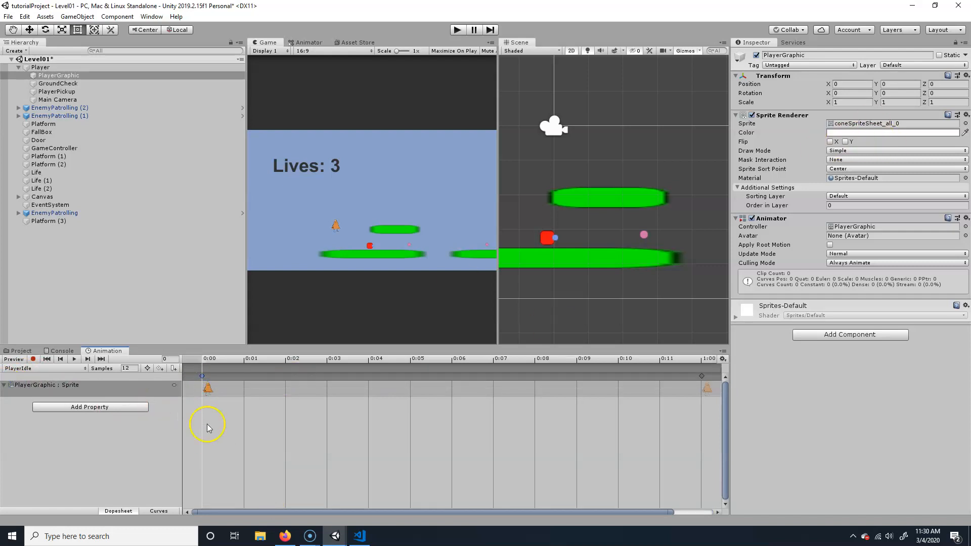
pyautogui.click(33, 359)
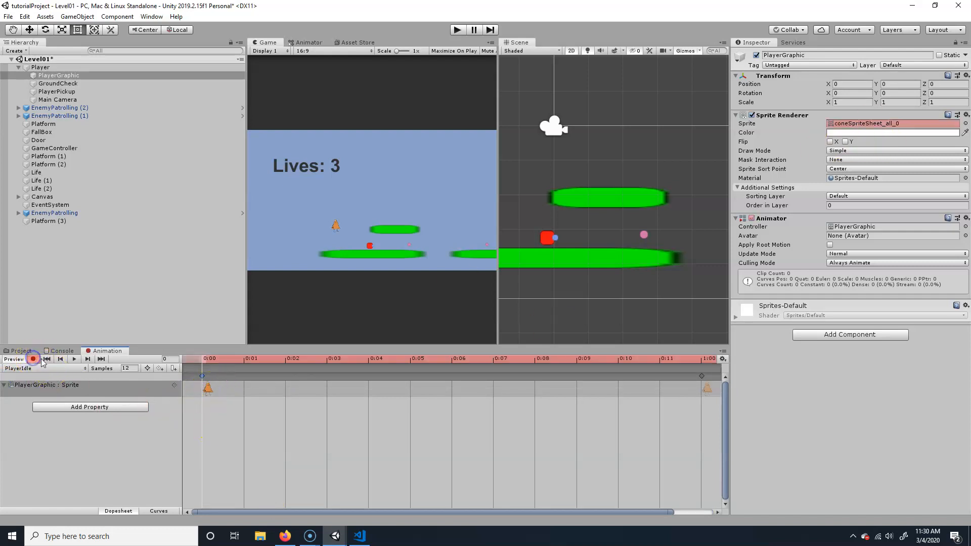
# Key frames 0:01 and 0:02 with coneSpriteSheet_all_2 and coneSpriteSheet_all_4
pyautogui.click(242, 376)
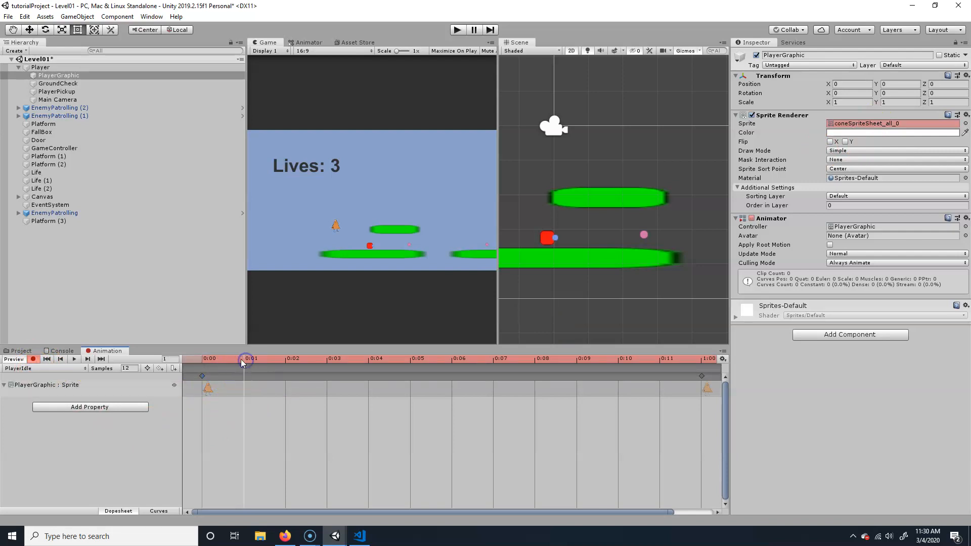
pyautogui.click(175, 367)
pyautogui.moveTo(199, 363); pyautogui.dragTo(261, 364)
pyautogui.doubleClick(245, 387)
pyautogui.click(965, 124)
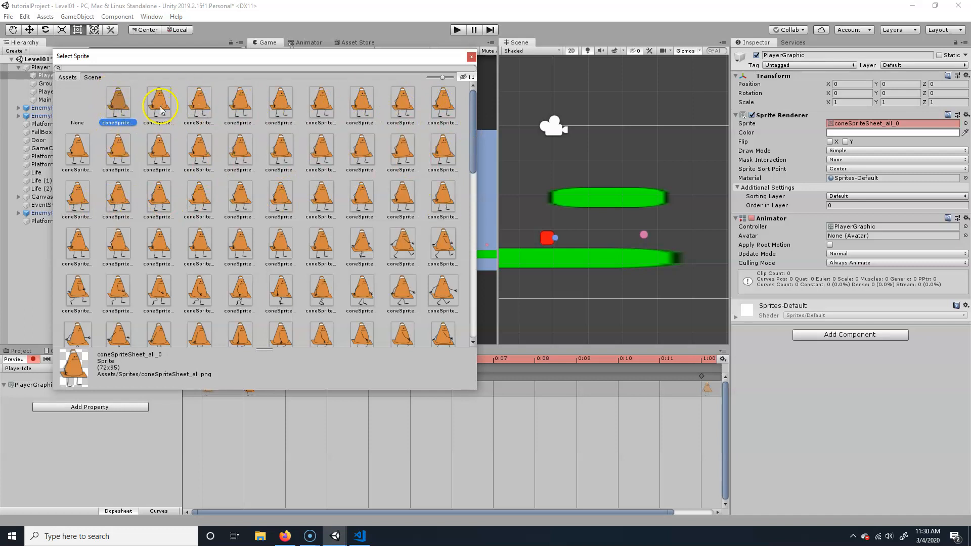
pyautogui.doubleClick(199, 105)
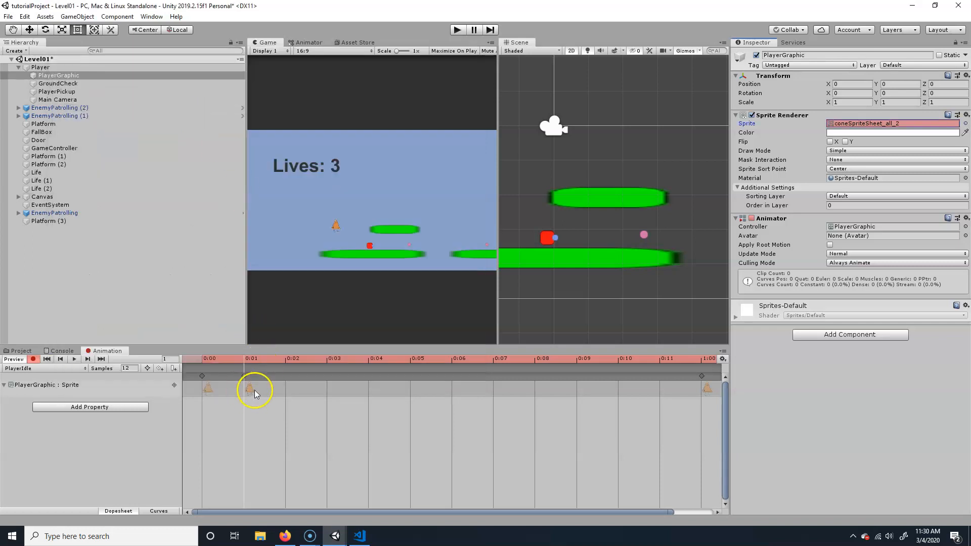
pyautogui.click(286, 358)
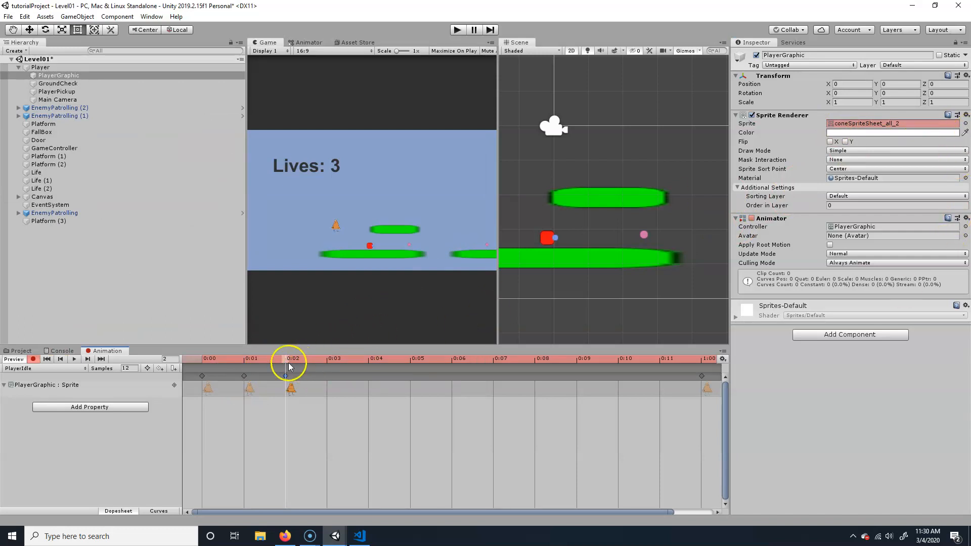
pyautogui.moveTo(289, 361); pyautogui.dragTo(202, 360)
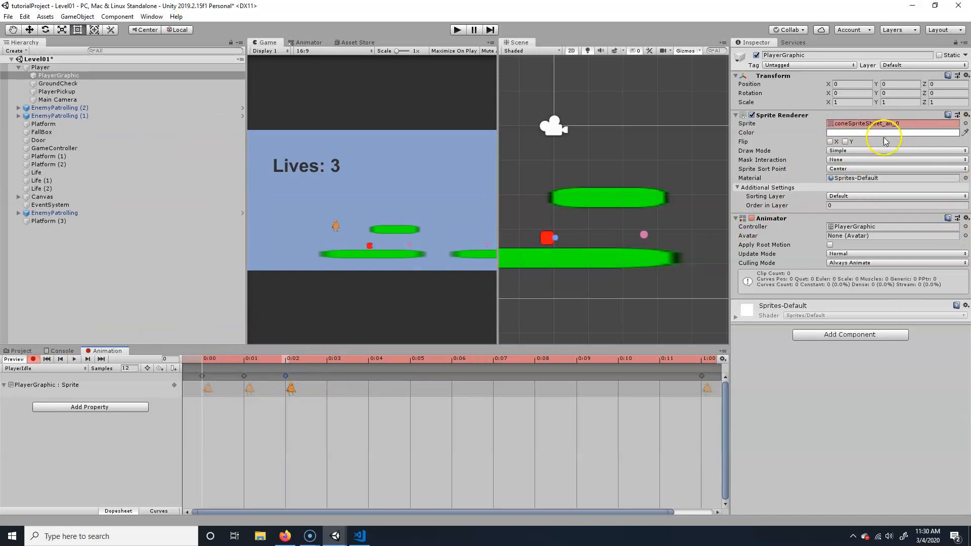
pyautogui.click(234, 363)
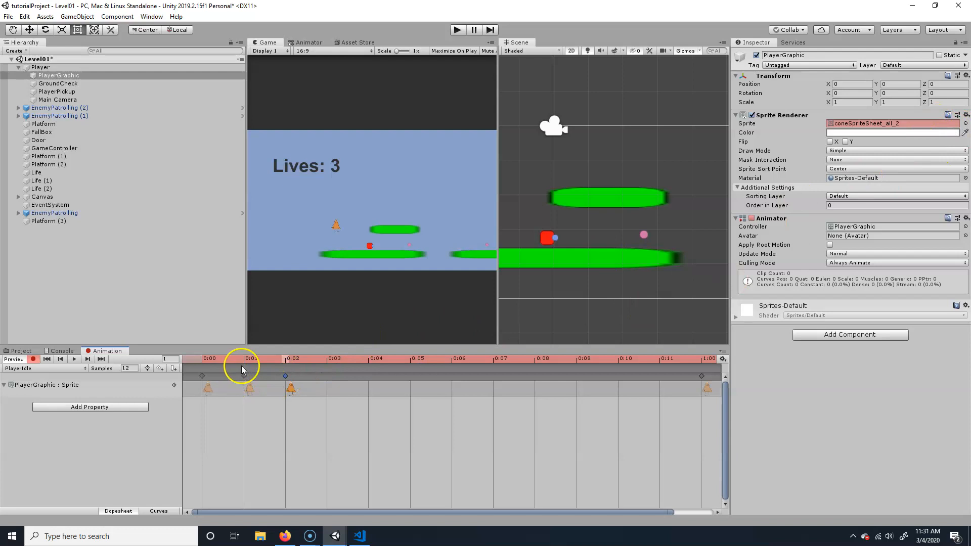
pyautogui.click(286, 359)
pyautogui.click(285, 376)
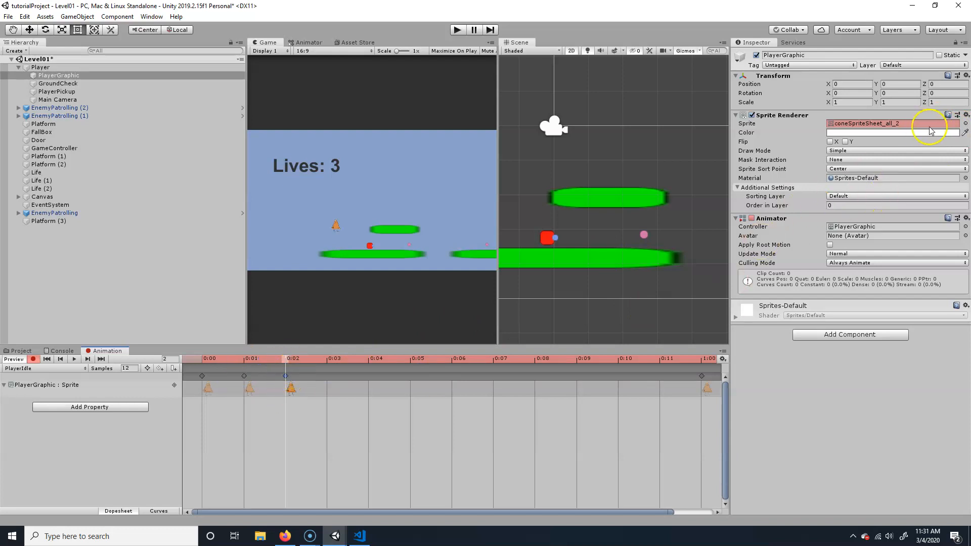
pyautogui.click(964, 123)
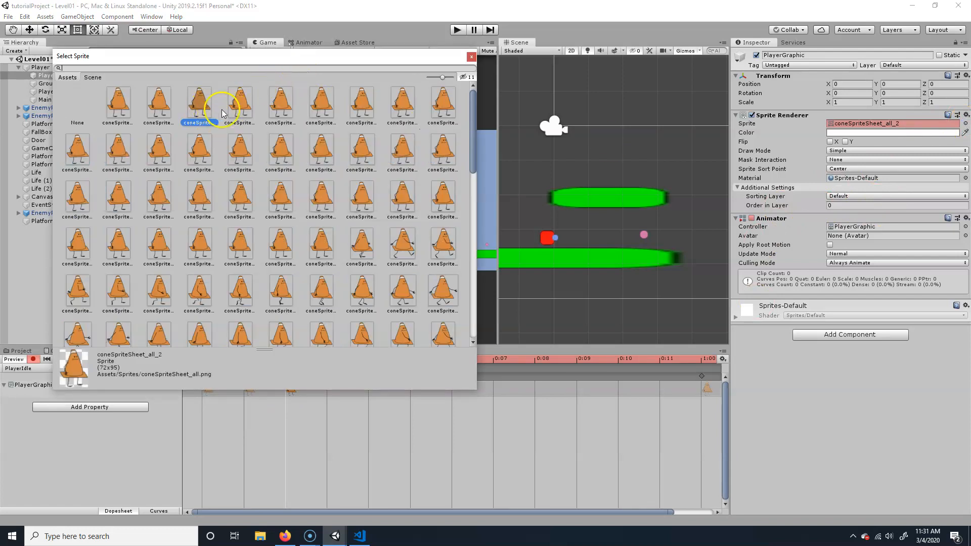
pyautogui.doubleClick(281, 103)
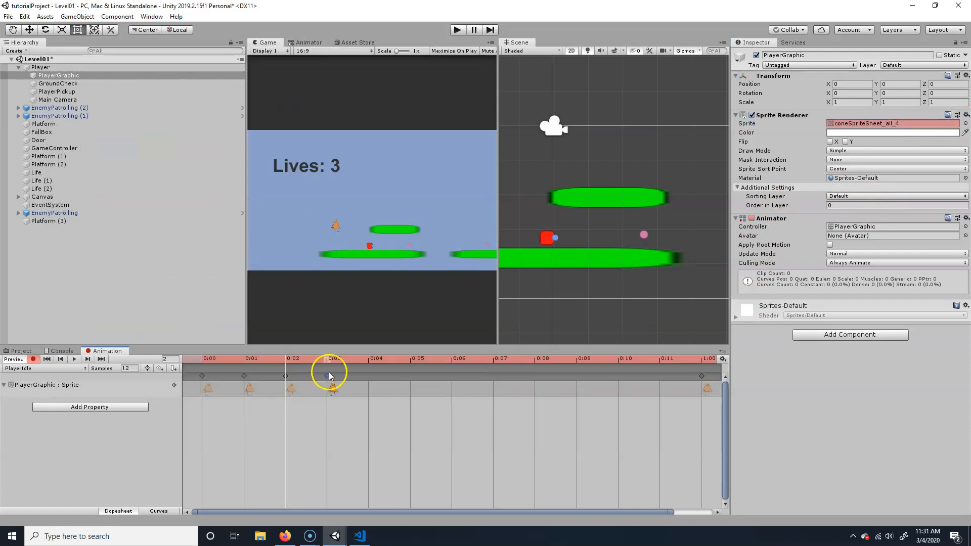
# Key frames 0:03, 0:04 and 0:05 with cone sprites _6, _8 and _10
pyautogui.click(327, 358)
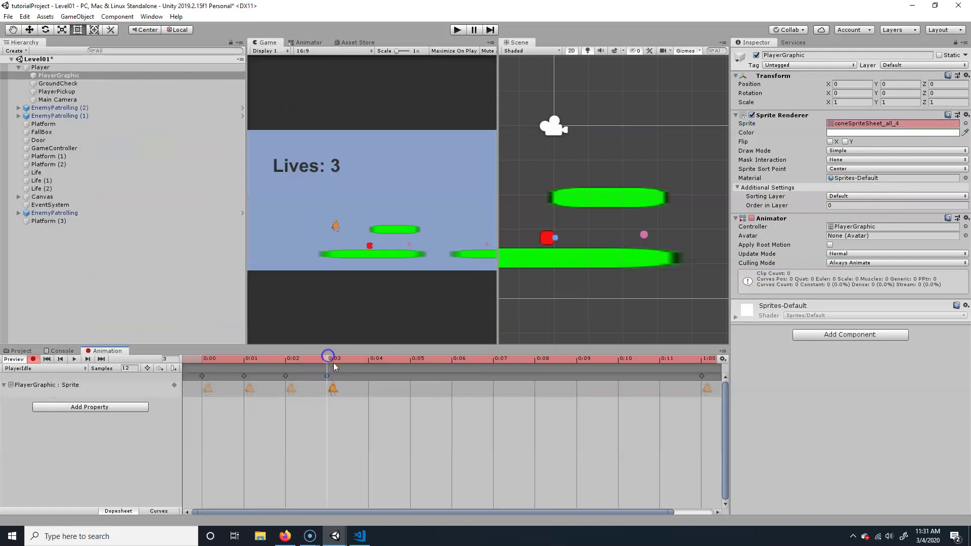
pyautogui.click(964, 123)
pyautogui.click(362, 106)
pyautogui.doubleClick(361, 110)
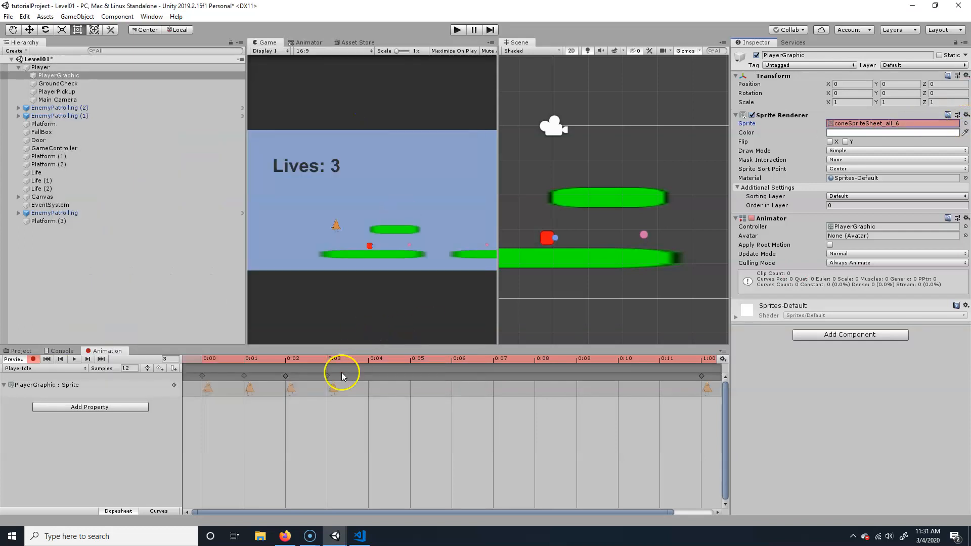
pyautogui.click(370, 358)
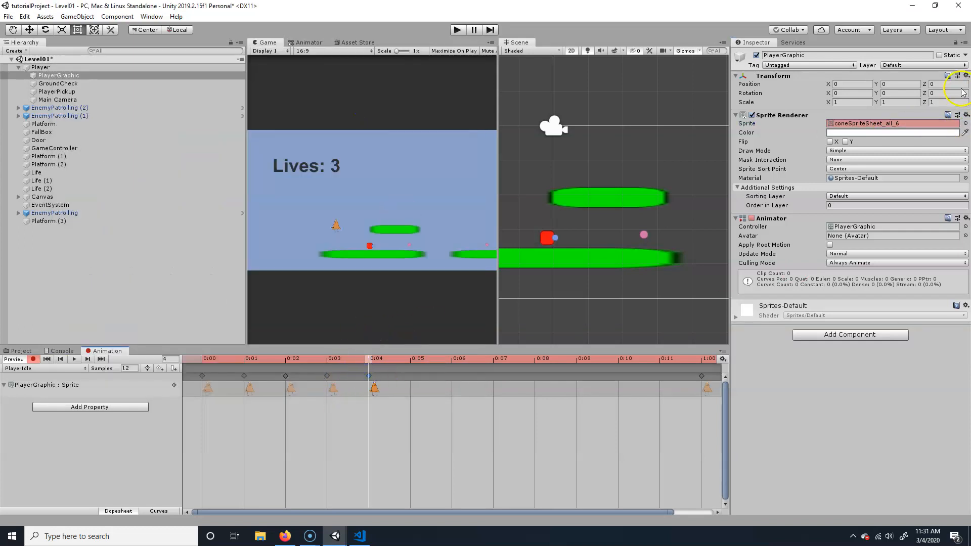
pyautogui.click(964, 123)
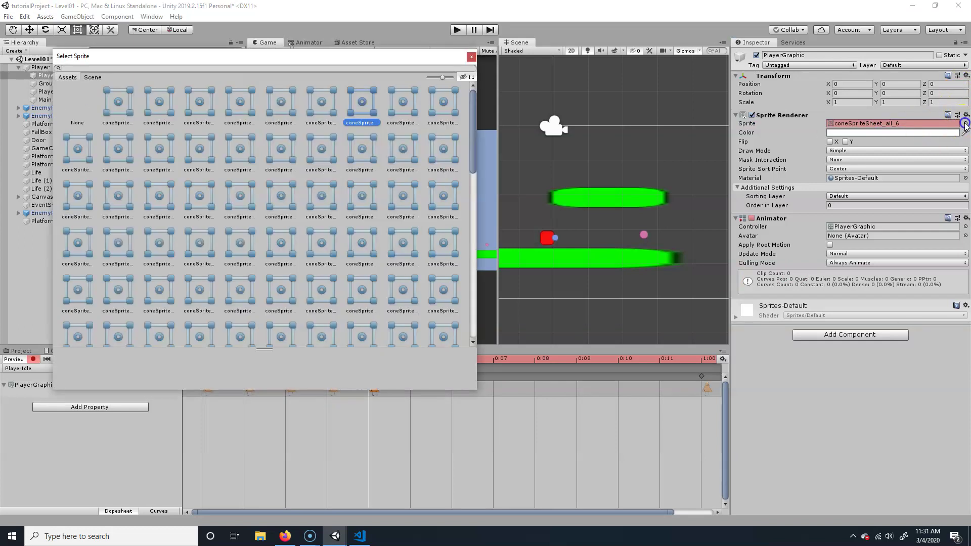
pyautogui.doubleClick(437, 102)
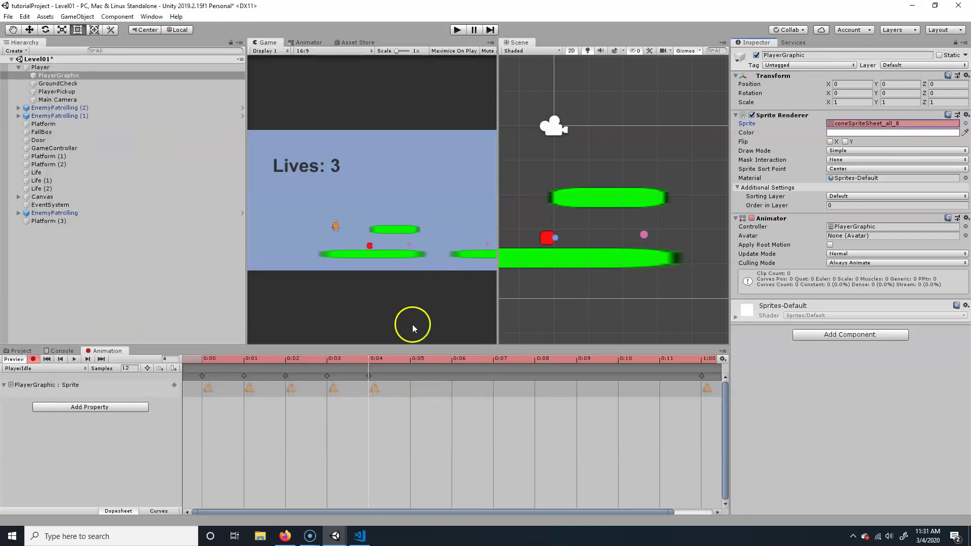
pyautogui.click(410, 359)
pyautogui.doubleClick(409, 380)
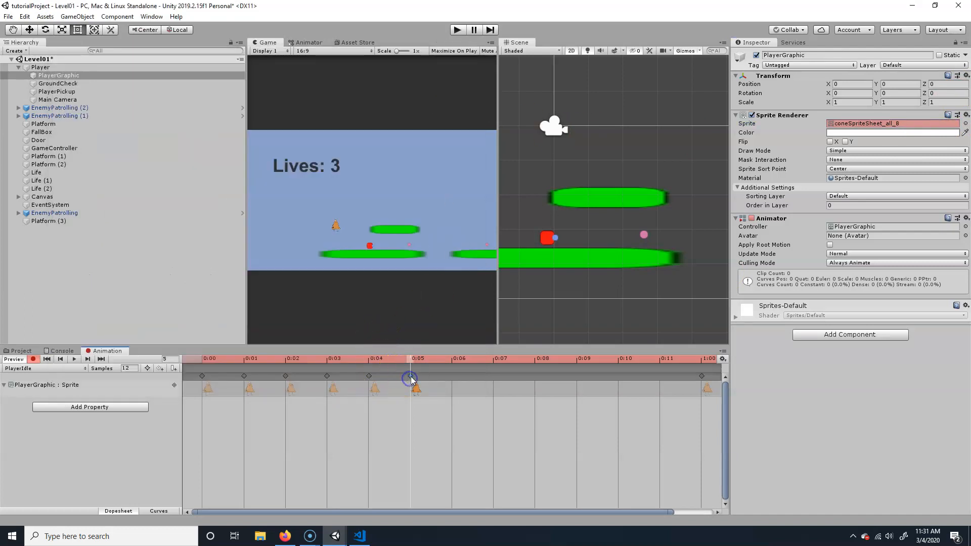
pyautogui.click(965, 123)
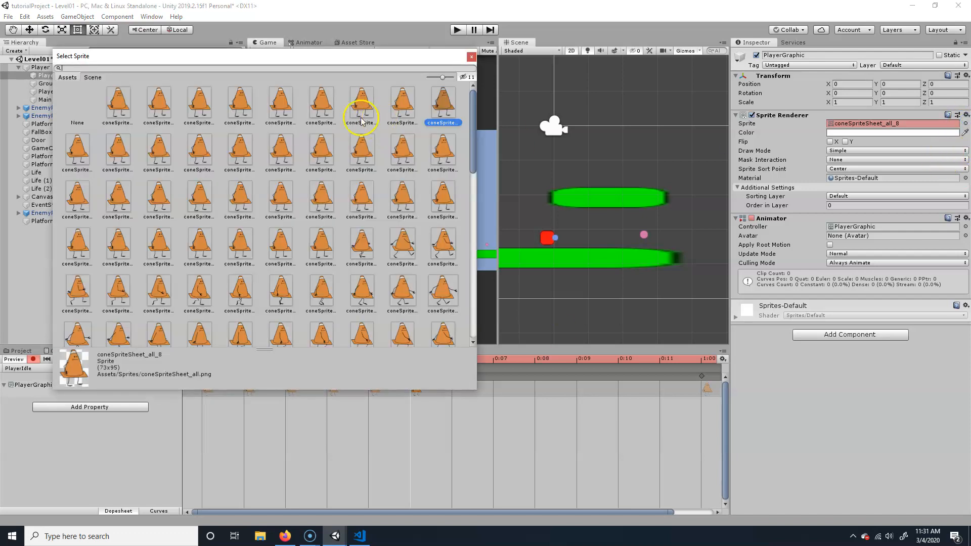
pyautogui.doubleClick(78, 152)
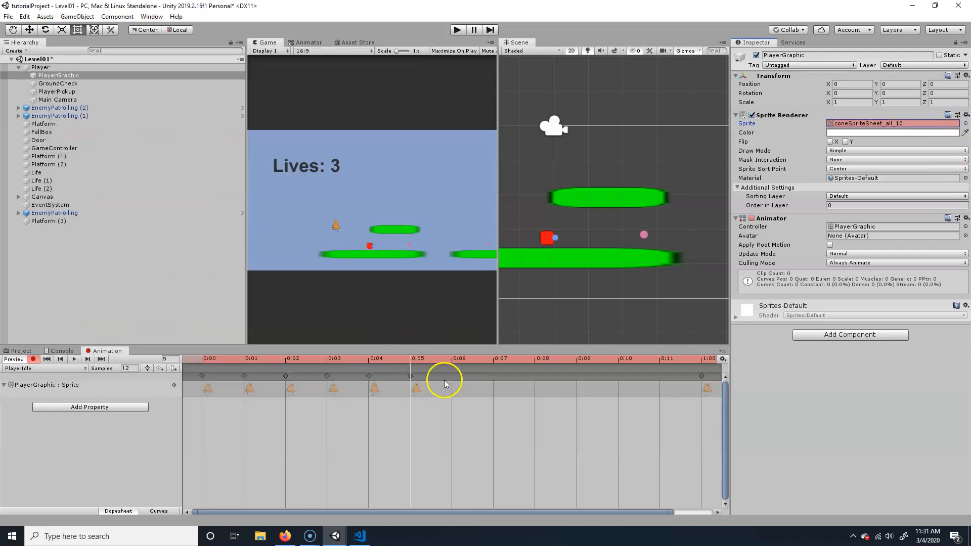
# Key frames 0:06 through 0:10 with cone sprites _12, _14, _16, _18 and _20
pyautogui.doubleClick(452, 376)
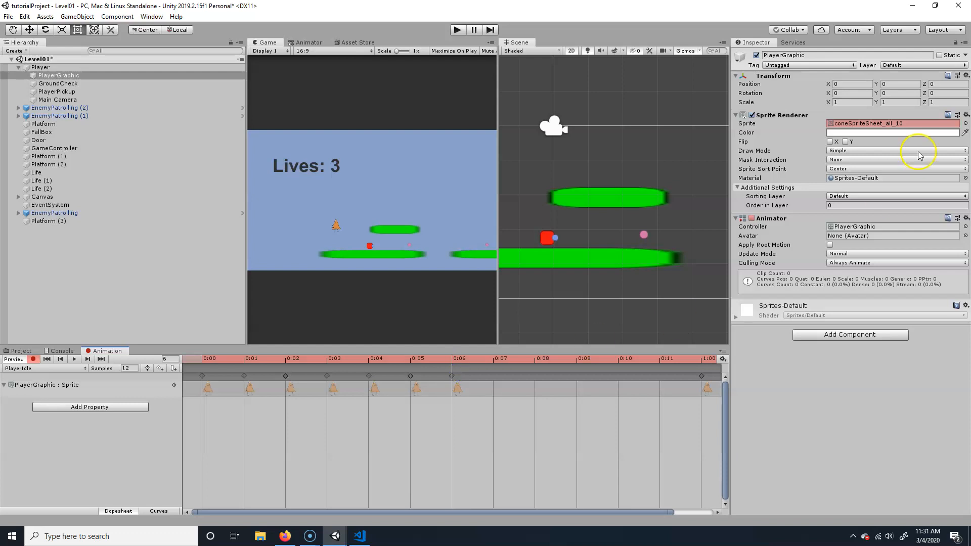
pyautogui.click(964, 122)
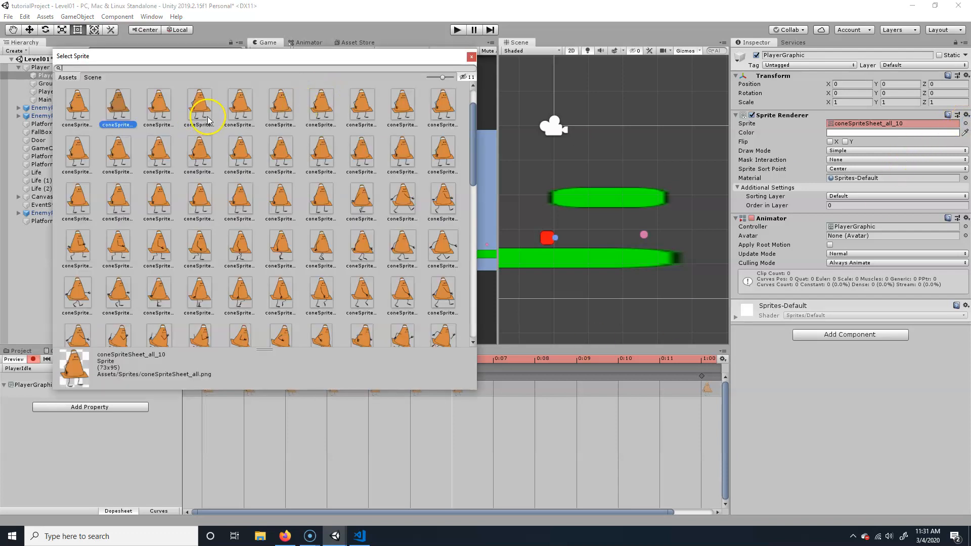
pyautogui.scroll(1, 196, 128)
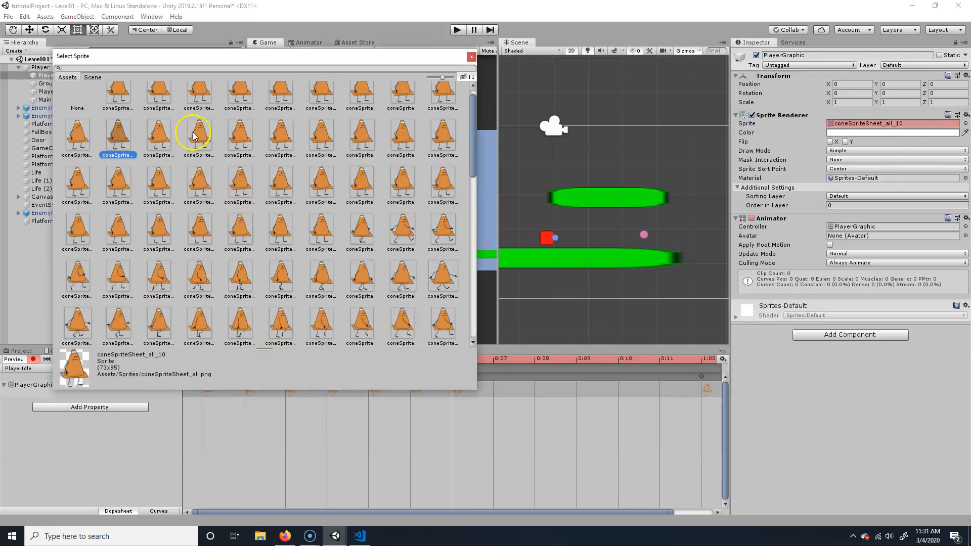
pyautogui.doubleClick(192, 132)
pyautogui.doubleClick(492, 376)
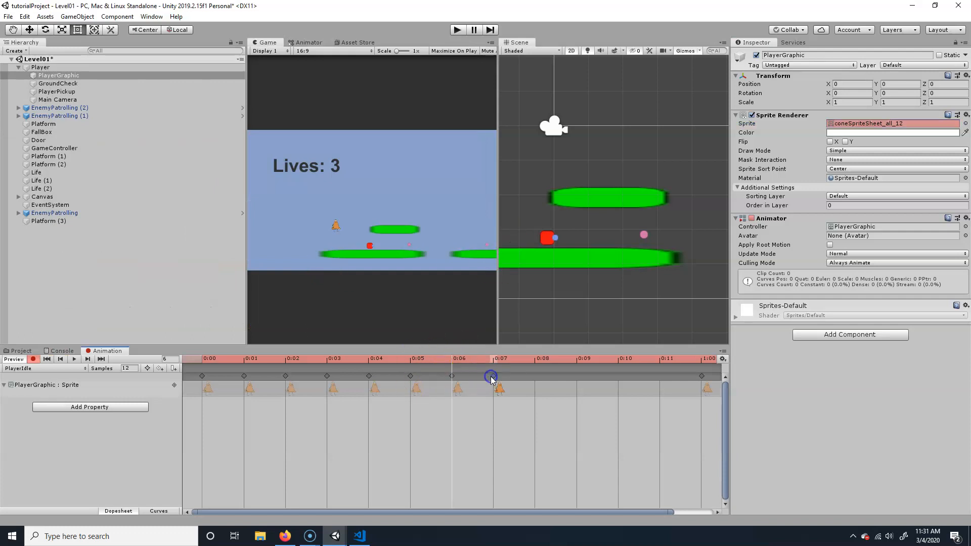
pyautogui.click(963, 123)
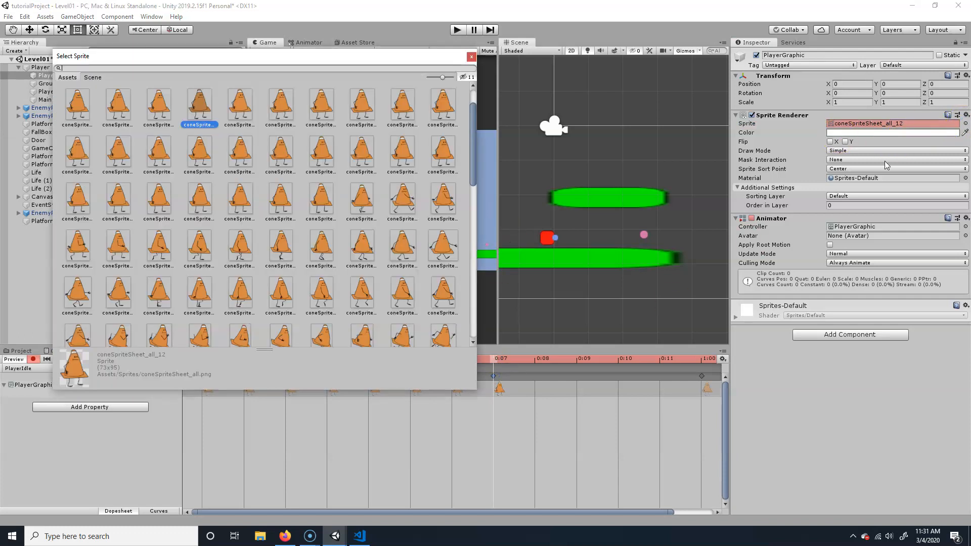
pyautogui.click(282, 107)
pyautogui.doubleClick(282, 107)
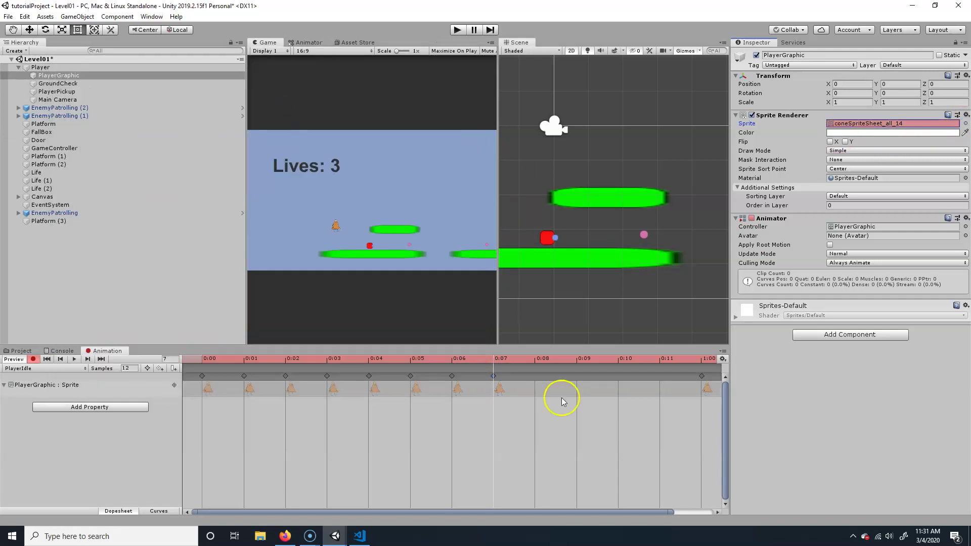
pyautogui.click(532, 380)
pyautogui.click(537, 358)
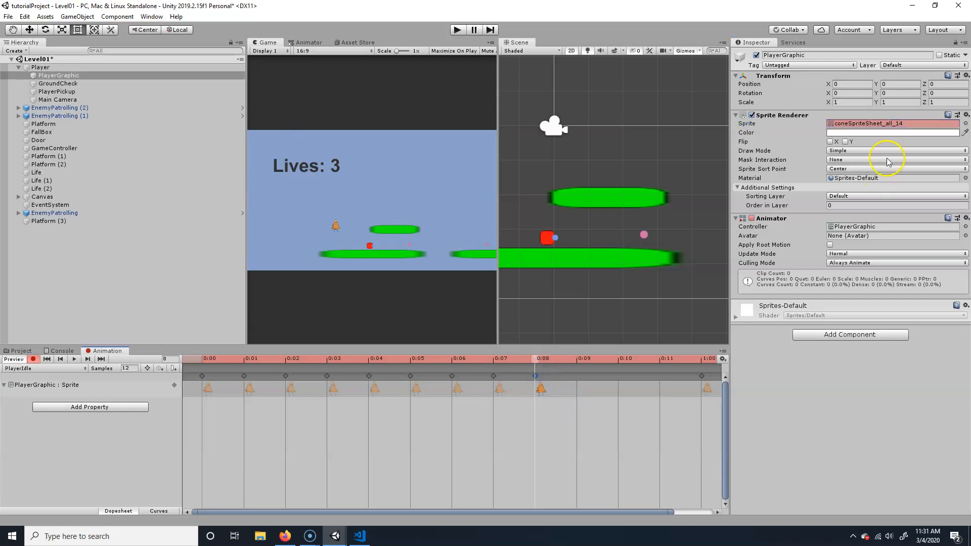
pyautogui.click(964, 125)
pyautogui.click(347, 121)
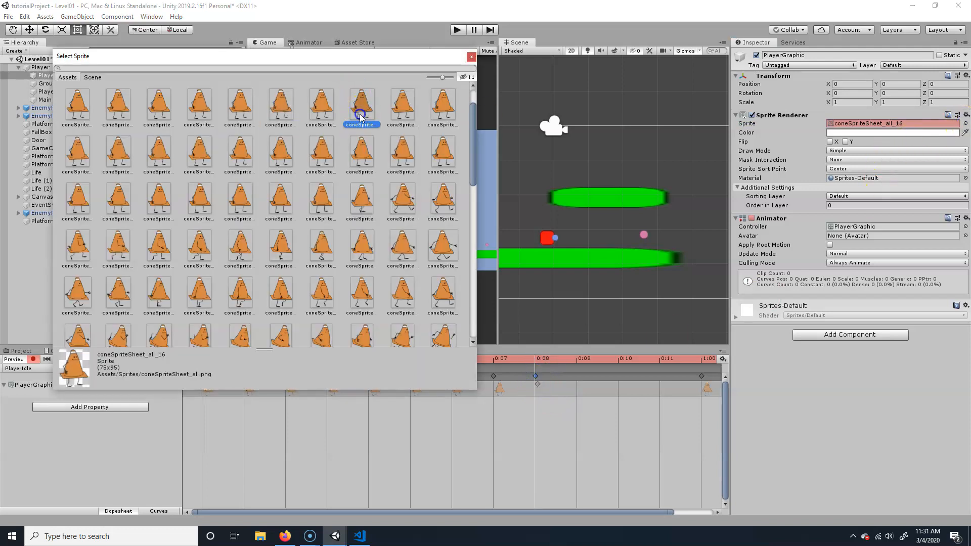
pyautogui.doubleClick(347, 122)
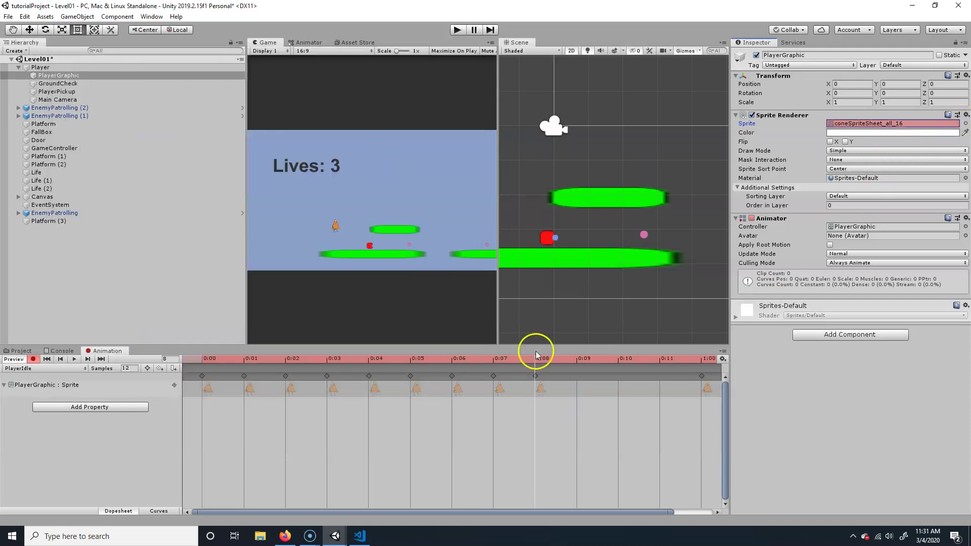
pyautogui.click(579, 360)
pyautogui.click(964, 124)
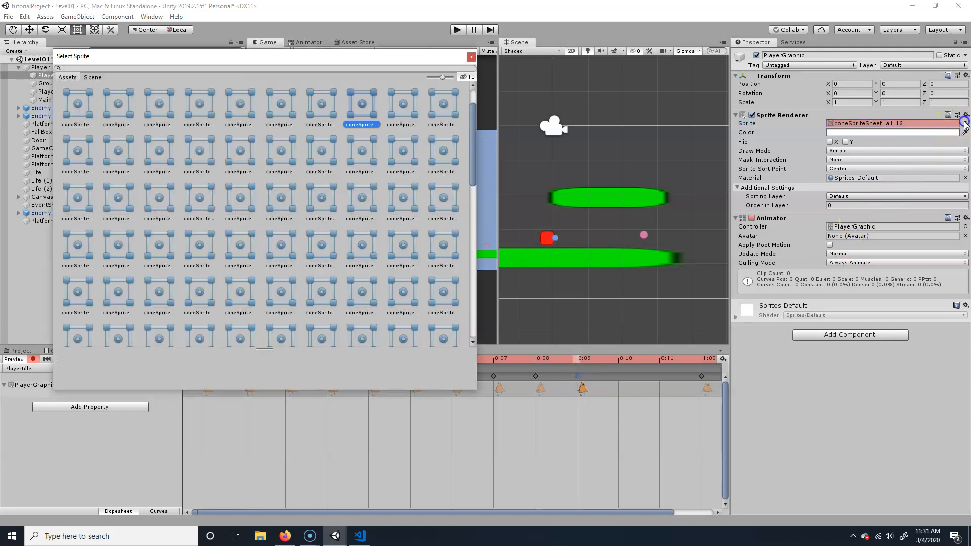
pyautogui.click(446, 109)
pyautogui.doubleClick(447, 110)
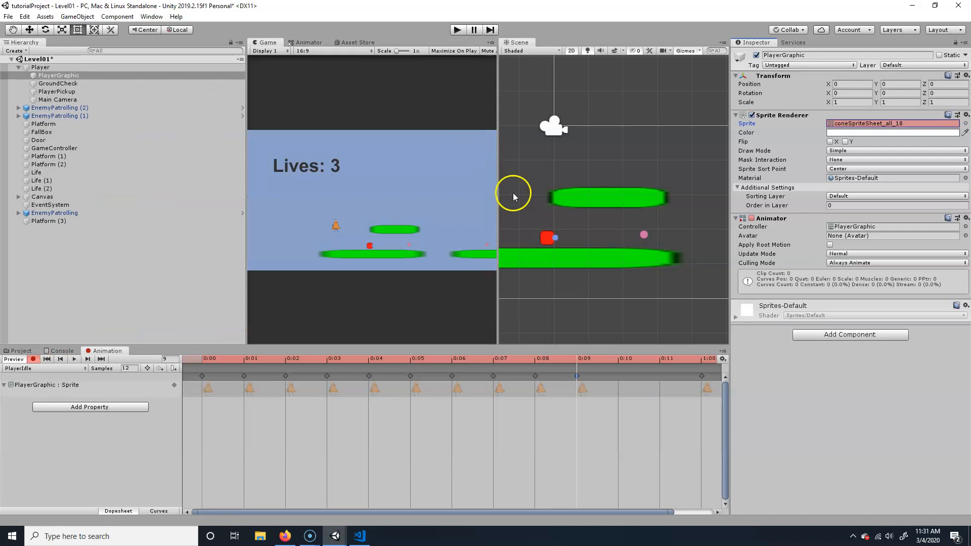
pyautogui.click(618, 376)
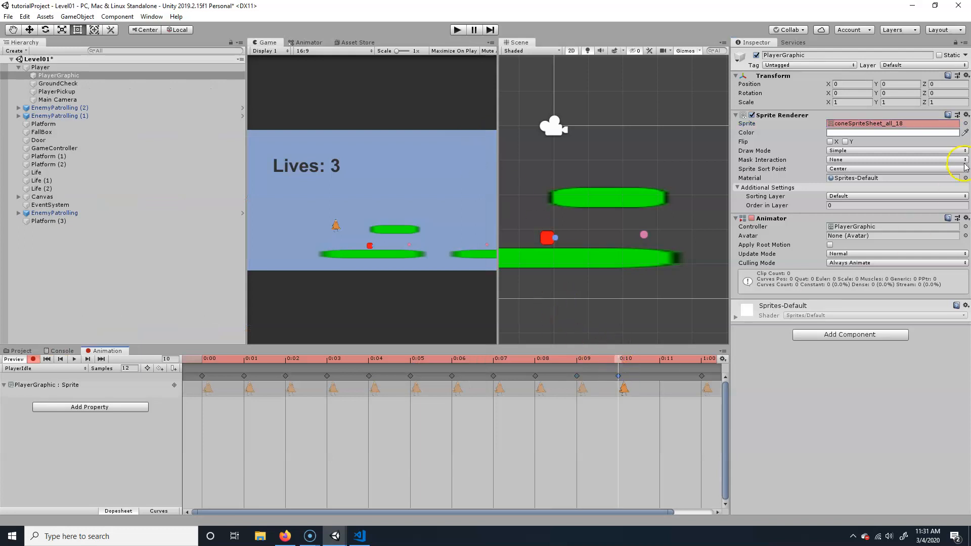
pyautogui.click(964, 123)
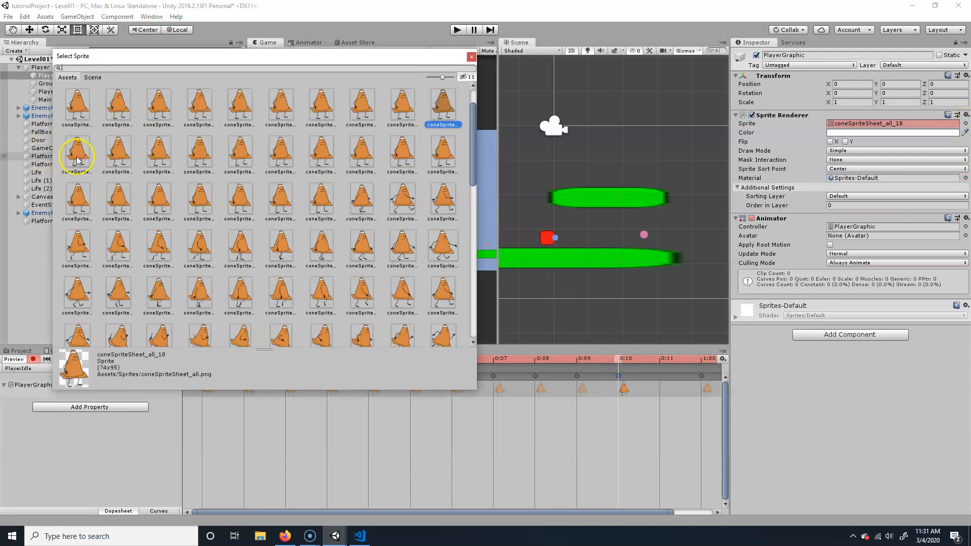
pyautogui.doubleClick(120, 150)
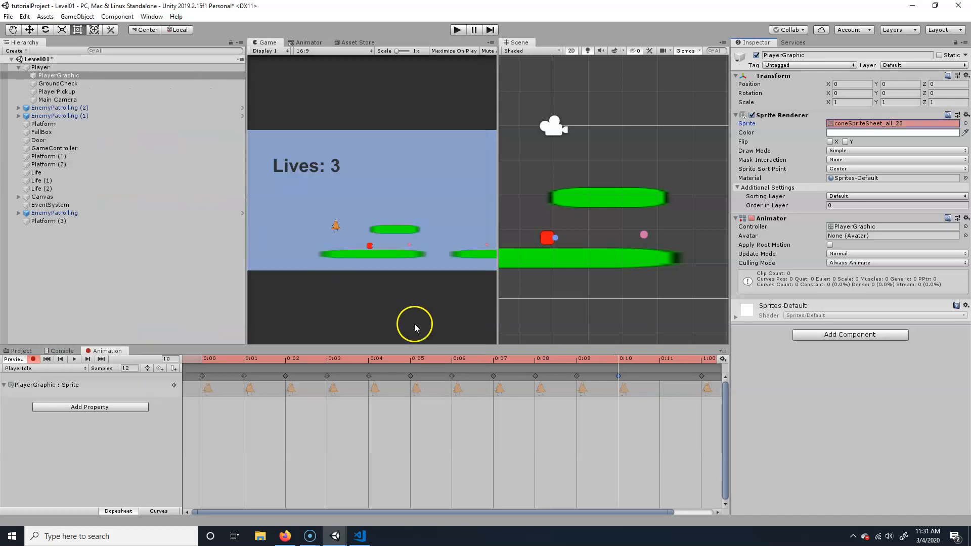
pyautogui.moveTo(672, 512); pyautogui.dragTo(713, 512)
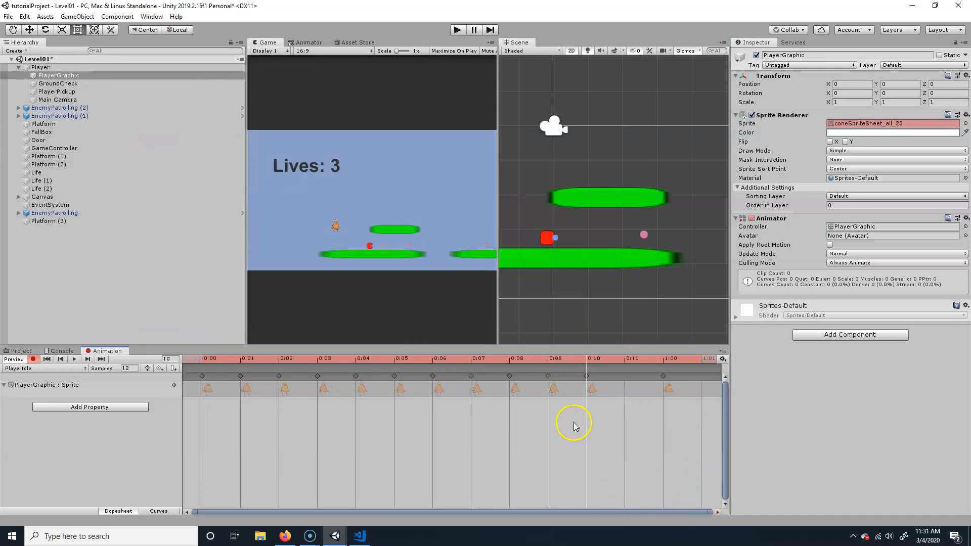
pyautogui.scroll(-2, 574, 425)
pyautogui.scroll(-1, 574, 425)
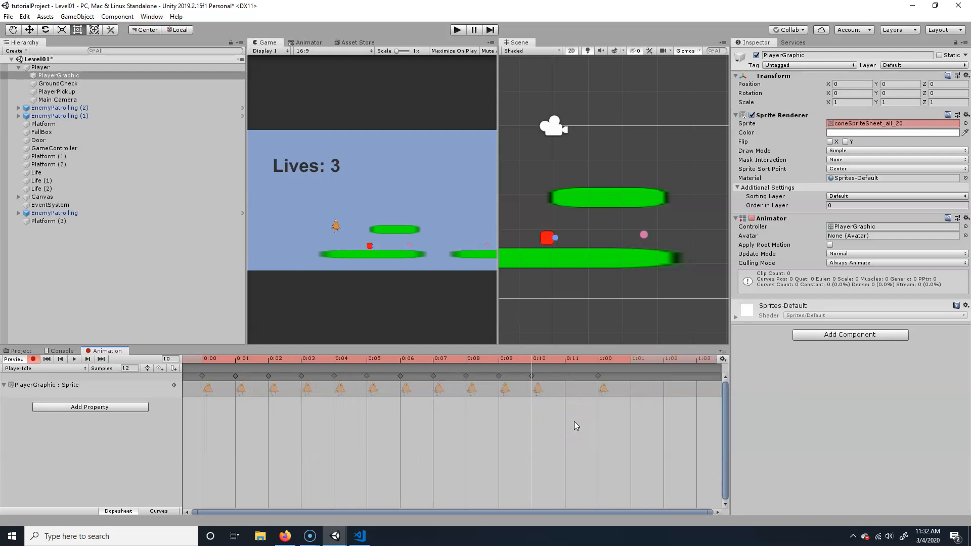
pyautogui.scroll(-2, 574, 425)
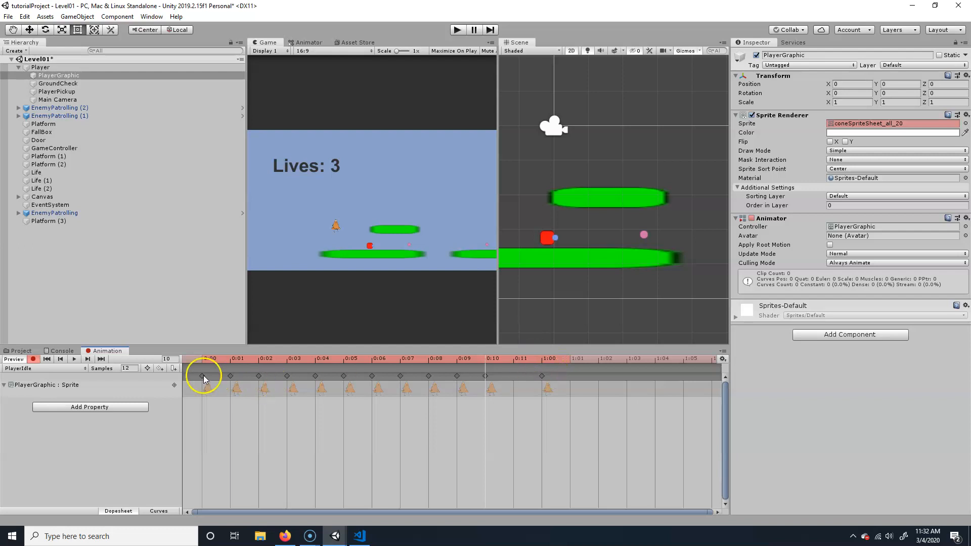
# Key frames 0:11, 1:00 and 1:01 with cone sprites _22, _24 and _26
pyautogui.moveTo(544, 382); pyautogui.dragTo(544, 382)
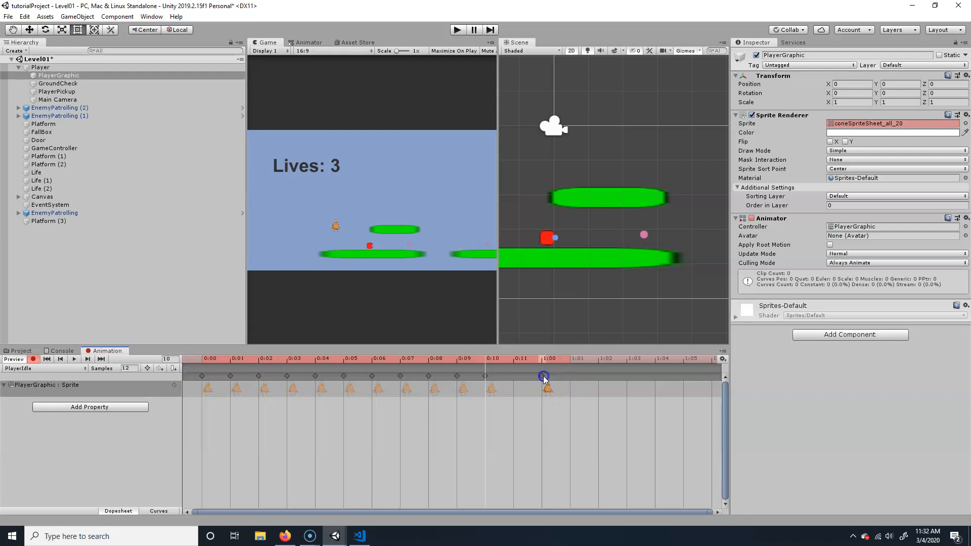
pyautogui.click(514, 376)
pyautogui.click(514, 358)
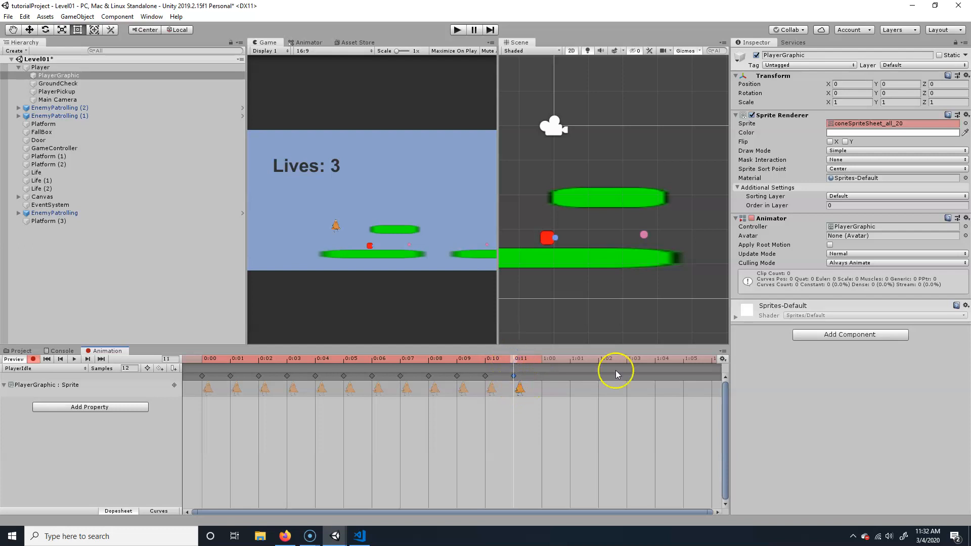
pyautogui.click(966, 123)
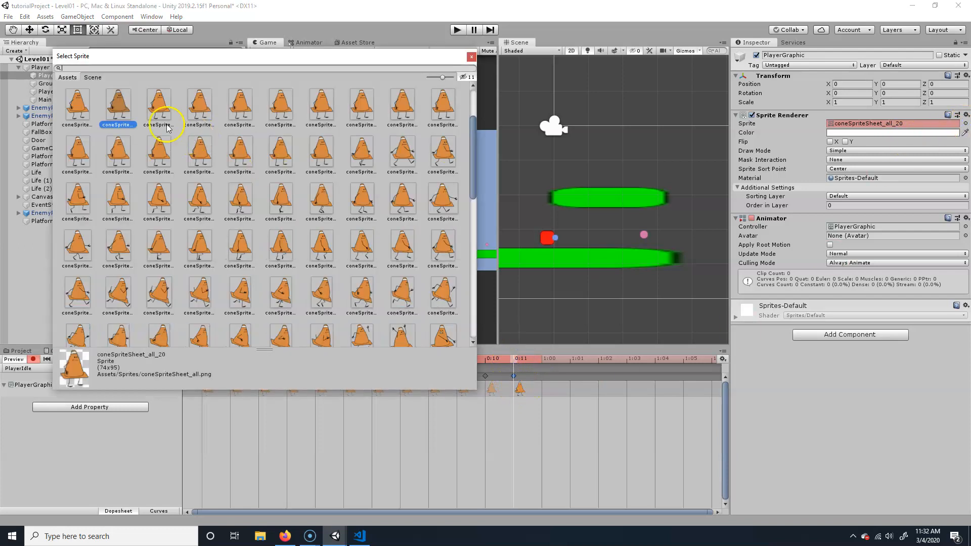
pyautogui.doubleClick(193, 104)
pyautogui.click(529, 367)
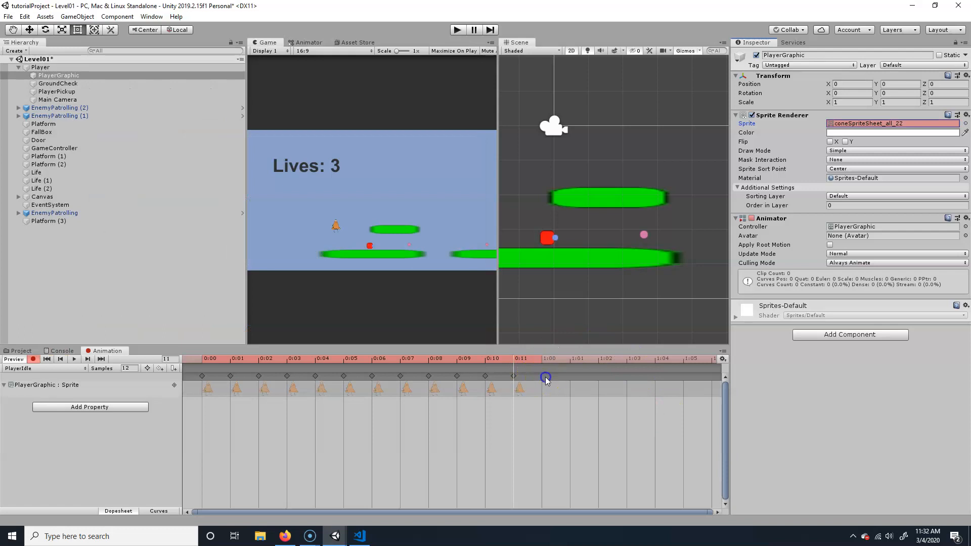
pyautogui.click(542, 358)
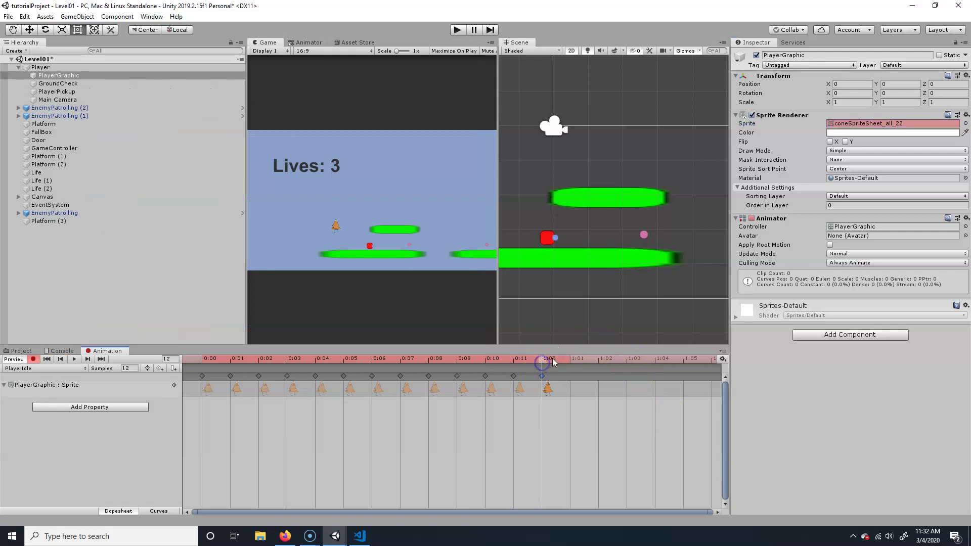
pyautogui.click(965, 124)
pyautogui.doubleClick(281, 116)
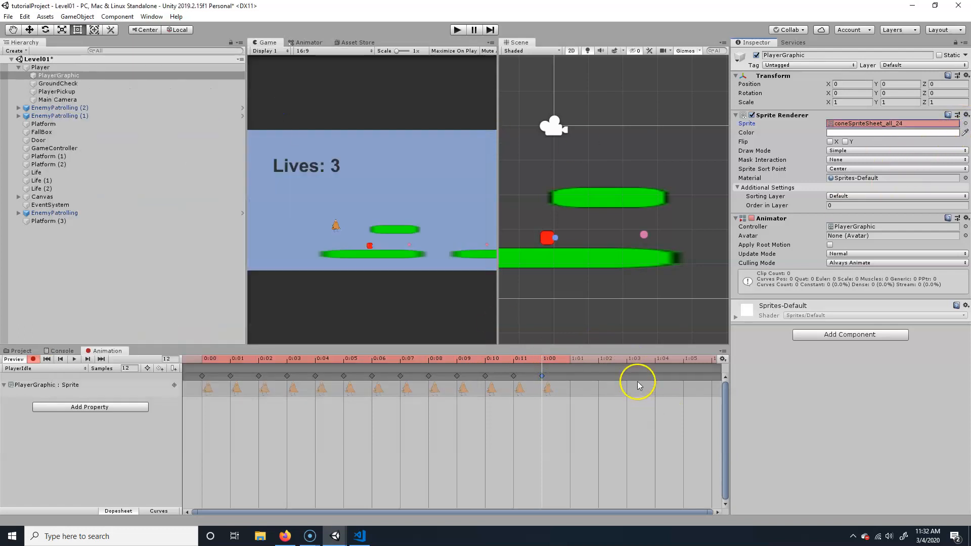
pyautogui.doubleClick(577, 386)
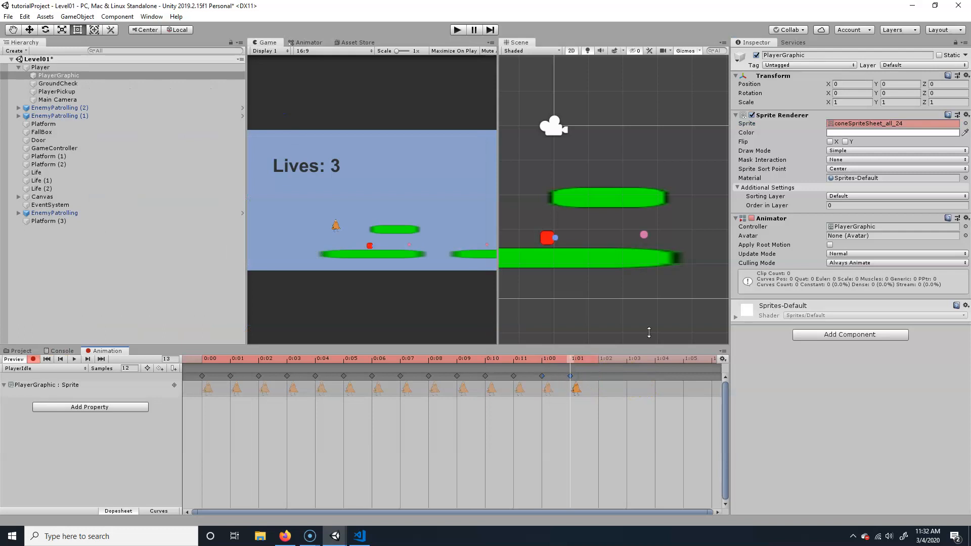
pyautogui.click(966, 124)
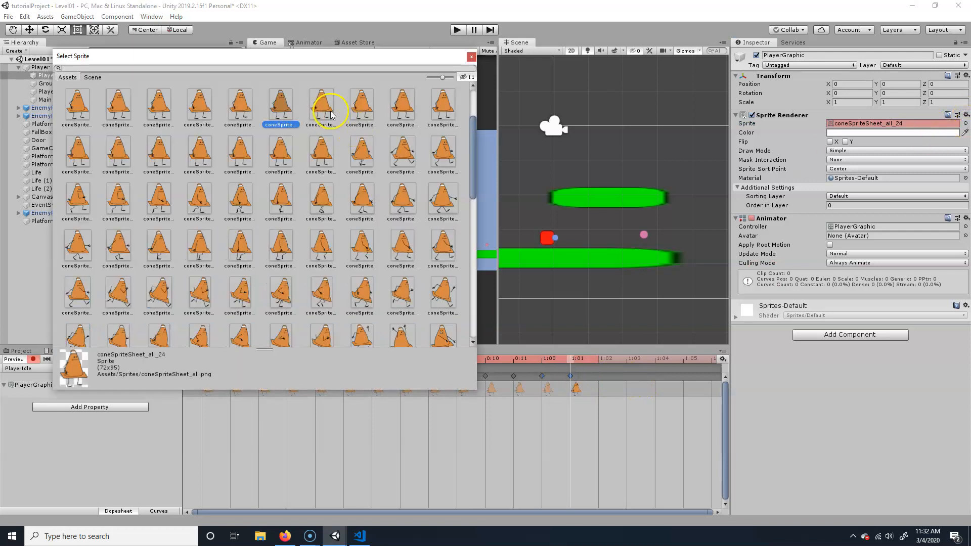
pyautogui.doubleClick(359, 107)
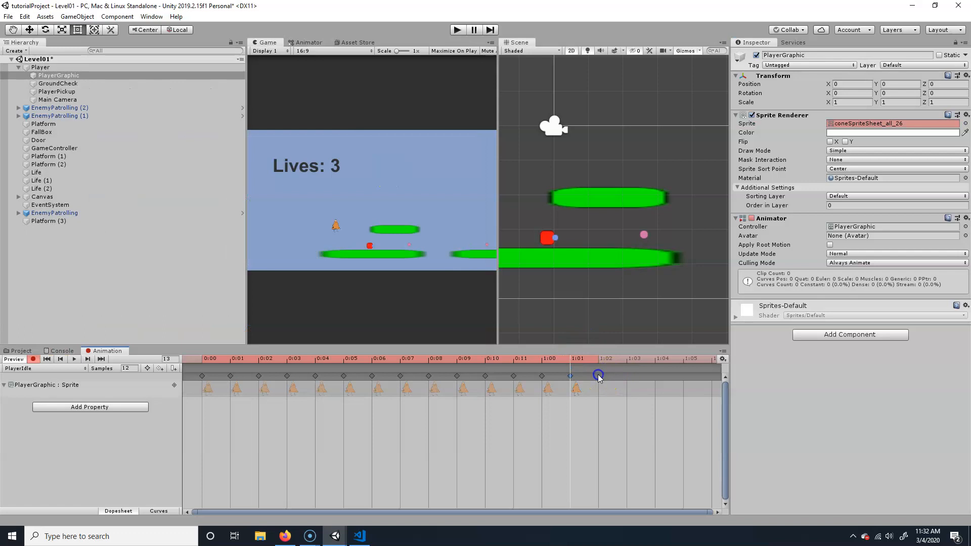
# Key frames 1:02, 1:03 and 1:04 with cone sprites _28, _30 and _32
pyautogui.doubleClick(599, 375)
pyautogui.click(966, 123)
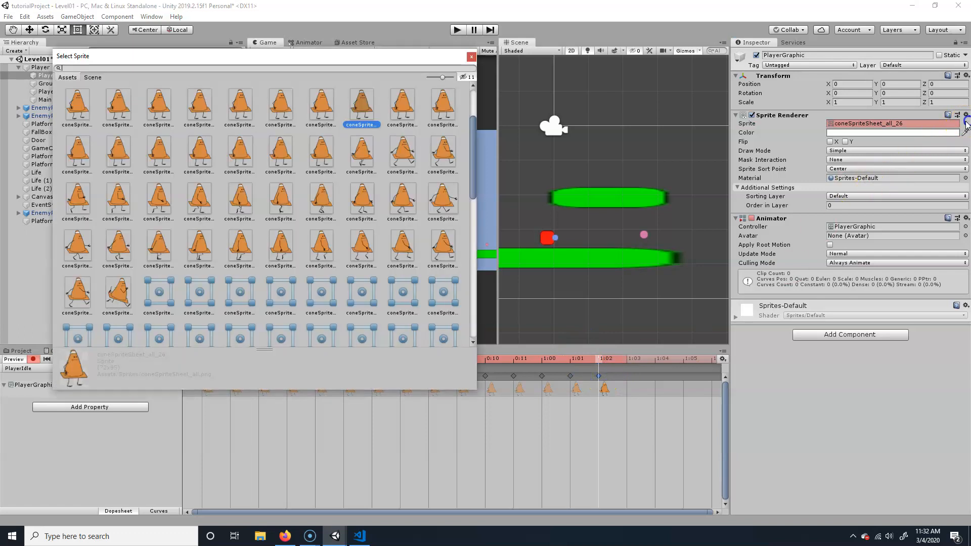
pyautogui.doubleClick(443, 108)
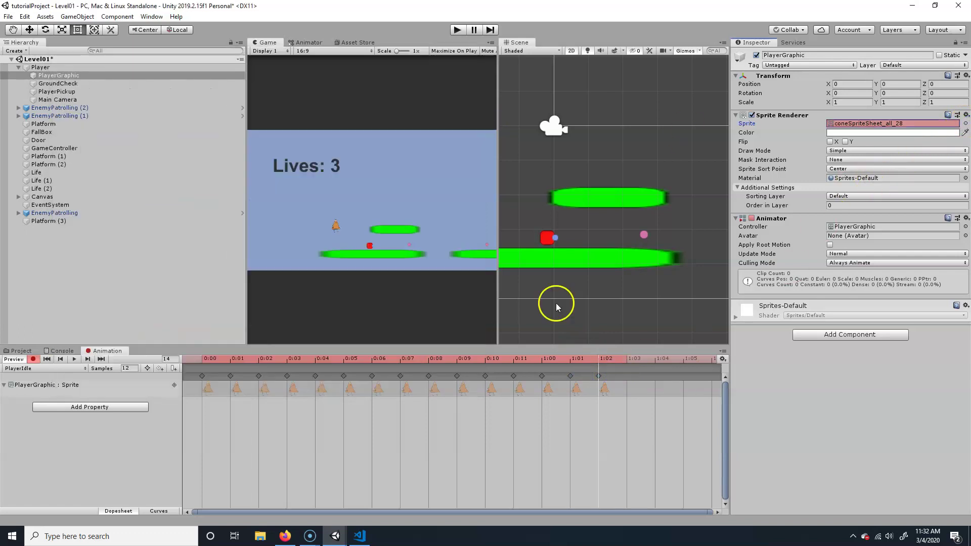
pyautogui.doubleClick(627, 374)
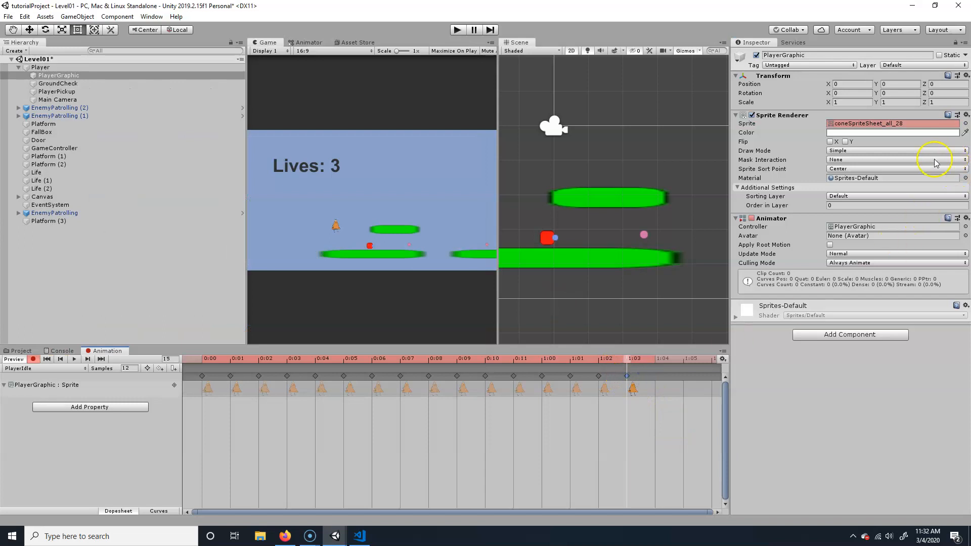
pyautogui.click(965, 123)
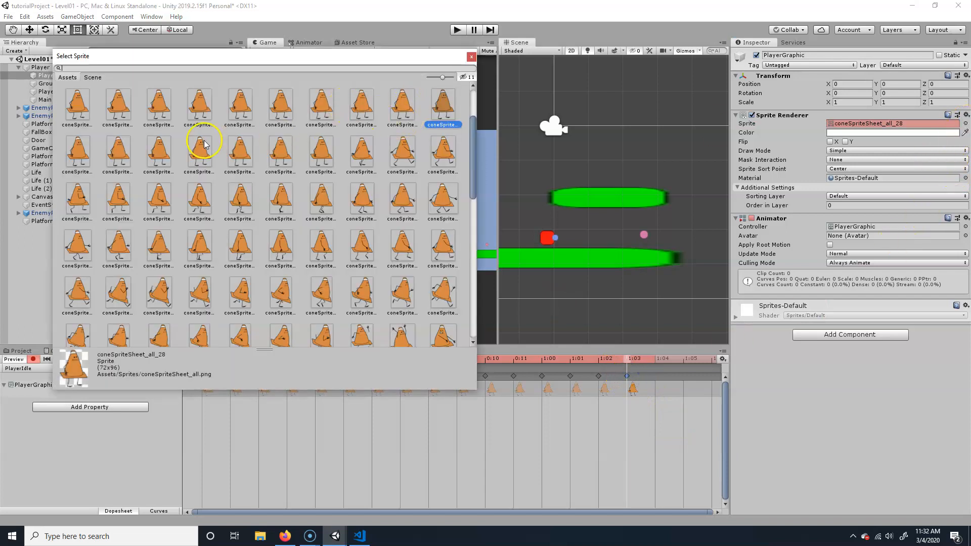
pyautogui.doubleClick(114, 150)
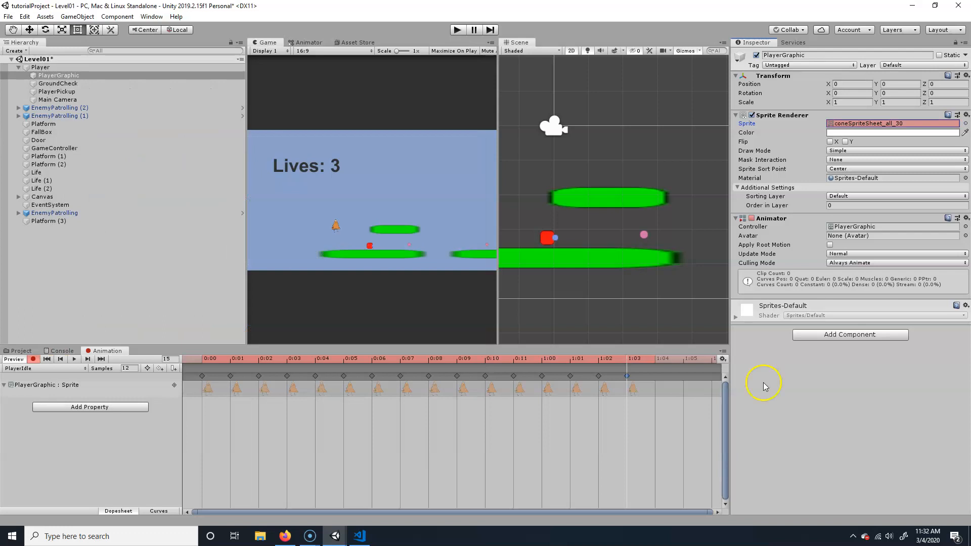
pyautogui.click(652, 378)
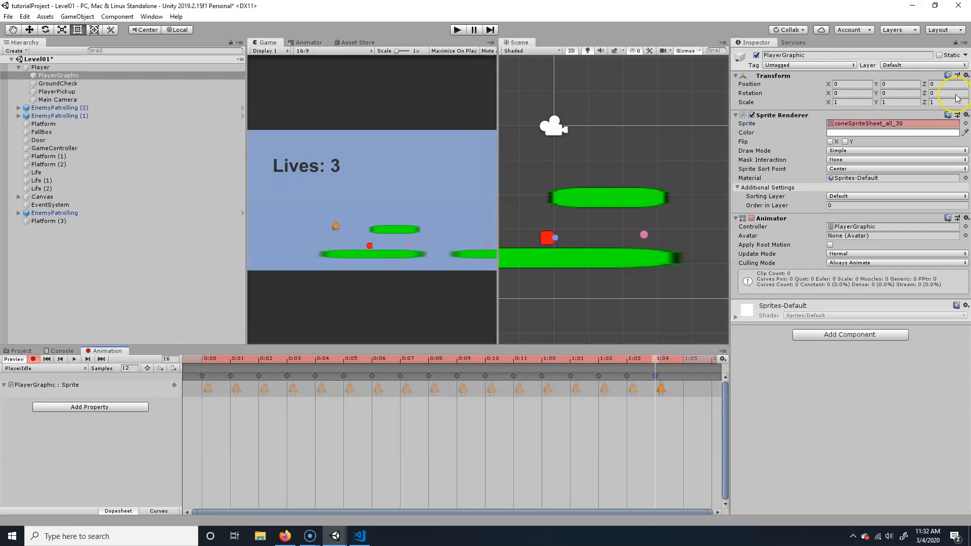
pyautogui.click(966, 124)
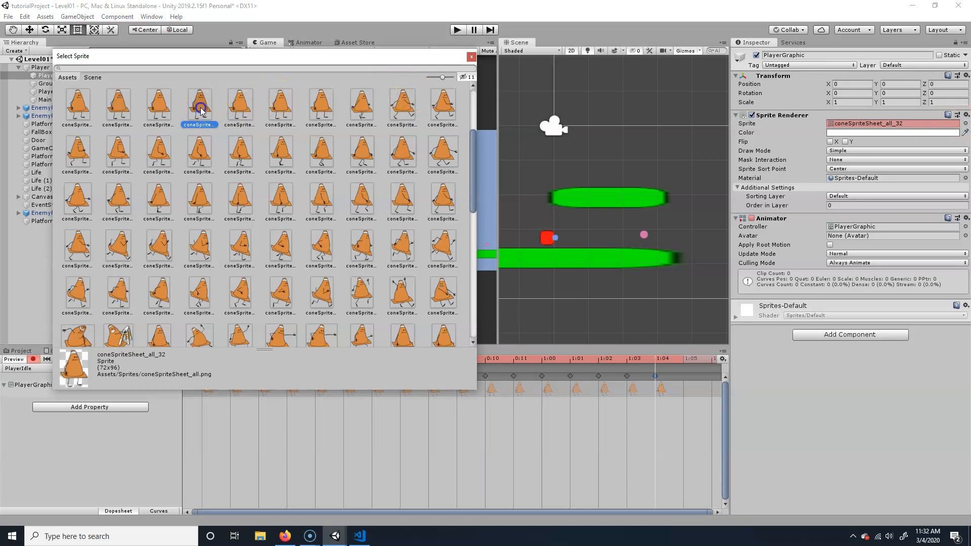
pyautogui.click(688, 381)
pyautogui.doubleClick(157, 104)
# Key frames 1:05 and 1:06 with coneSpriteSheet_all_34 and coneSpriteSheet_all_36, ending the clip
pyautogui.click(687, 379)
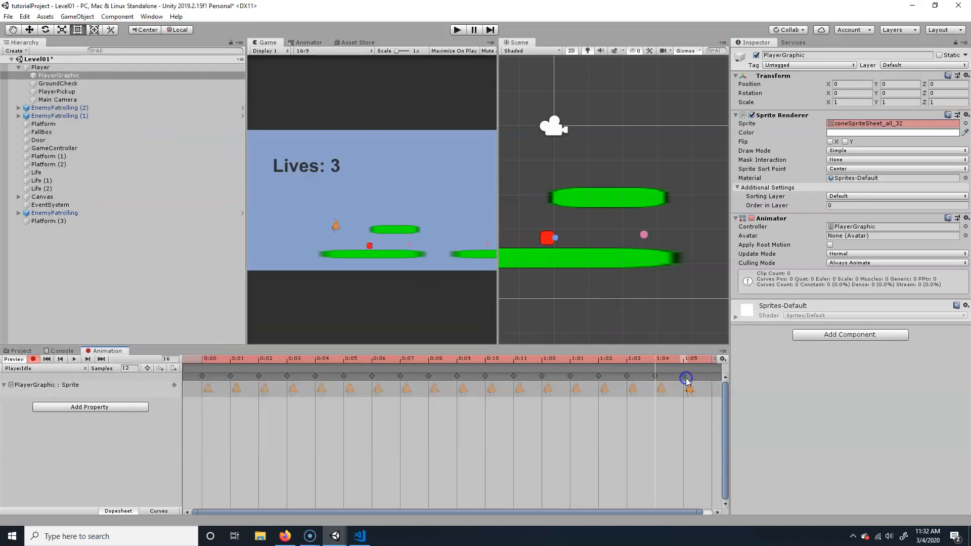
pyautogui.click(685, 358)
pyautogui.click(965, 123)
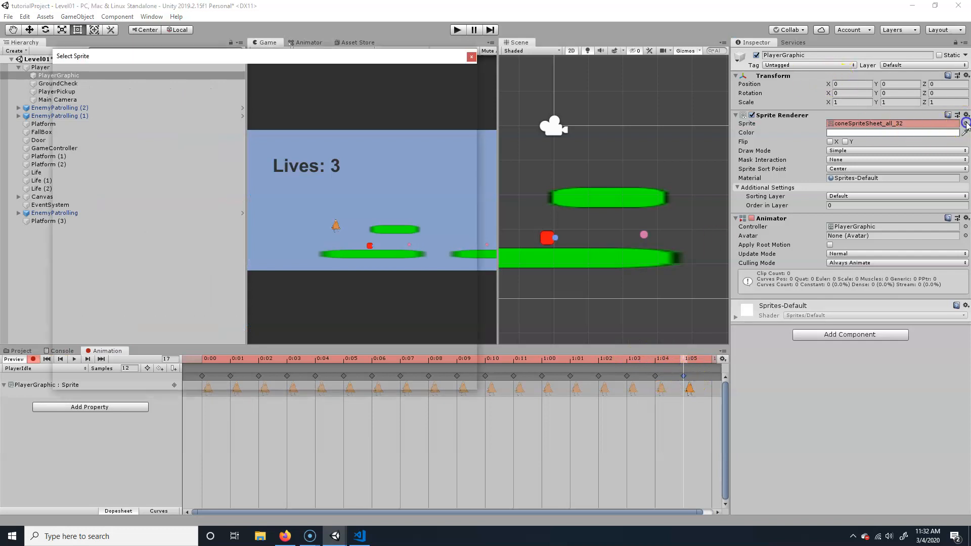
pyautogui.doubleClick(281, 108)
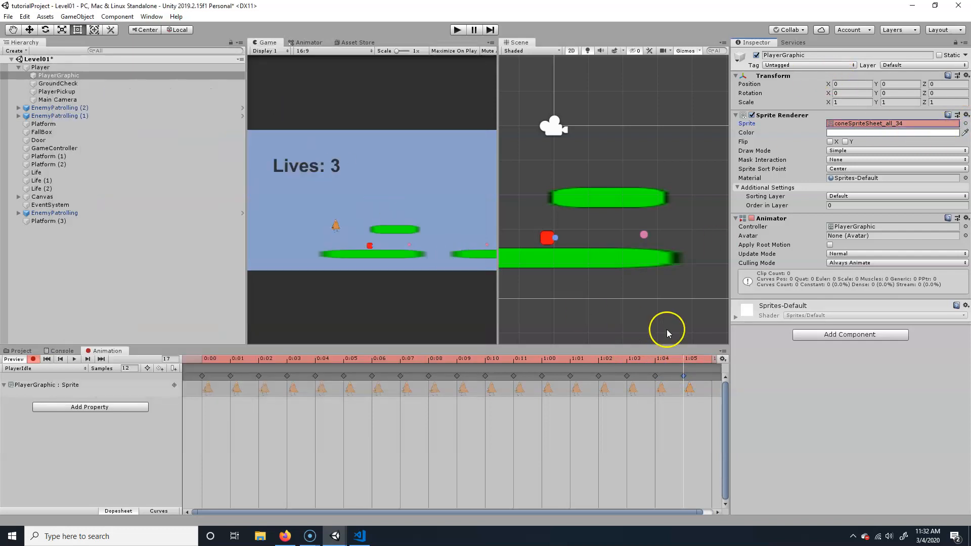
pyautogui.click(711, 362)
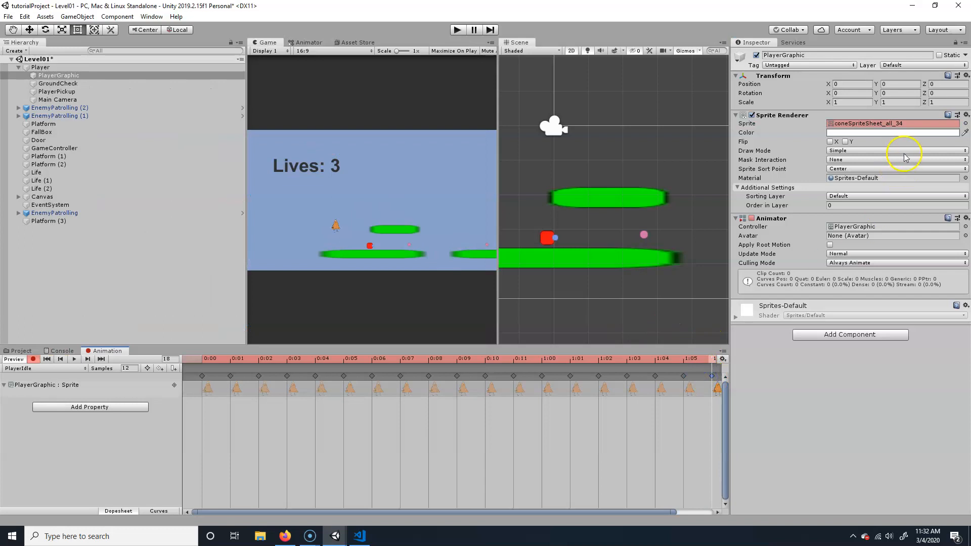
pyautogui.click(953, 123)
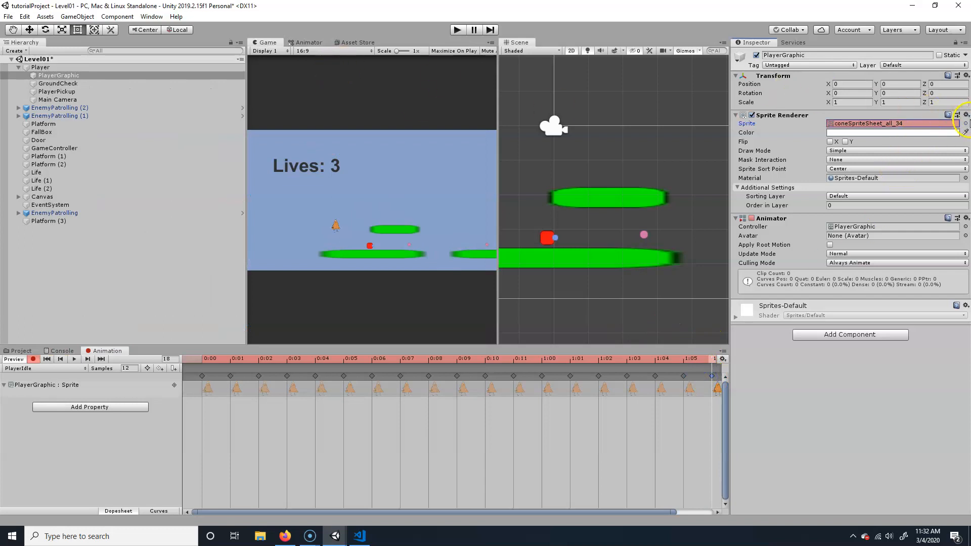
pyautogui.click(965, 123)
pyautogui.doubleClick(361, 108)
pyautogui.click(716, 390)
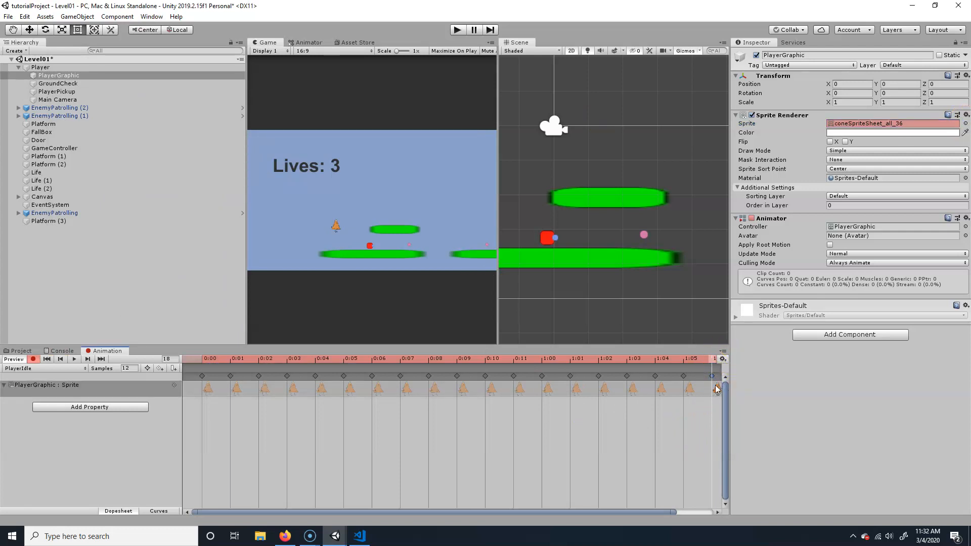
# Rewind the PlayerIdle clip and preview it in the Animation window
pyautogui.click(697, 358)
pyautogui.moveTo(681, 358); pyautogui.dragTo(161, 356)
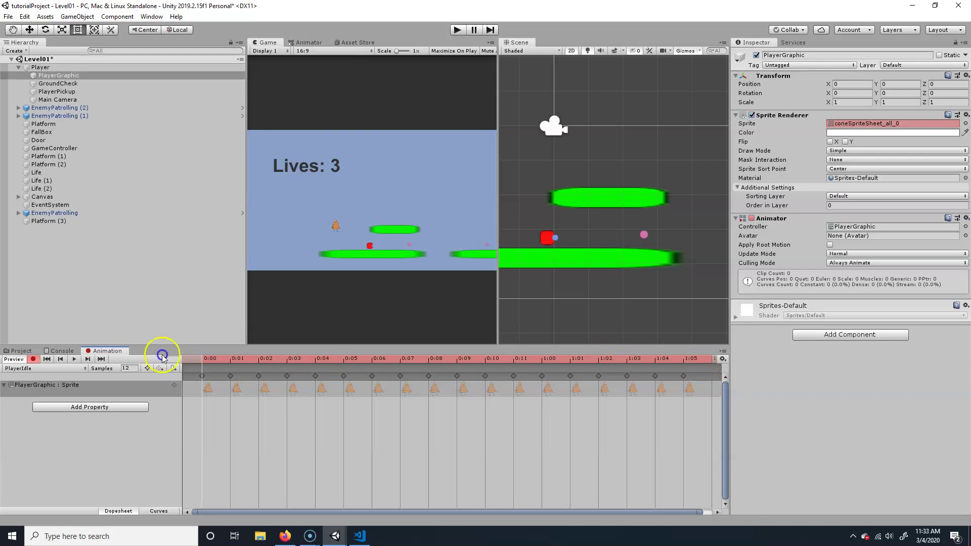
pyautogui.click(74, 359)
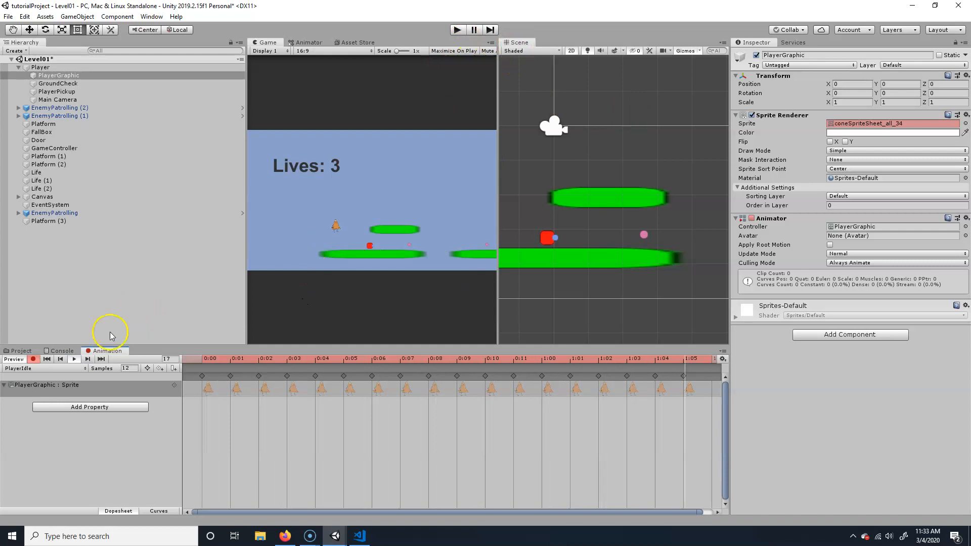
pyautogui.click(74, 359)
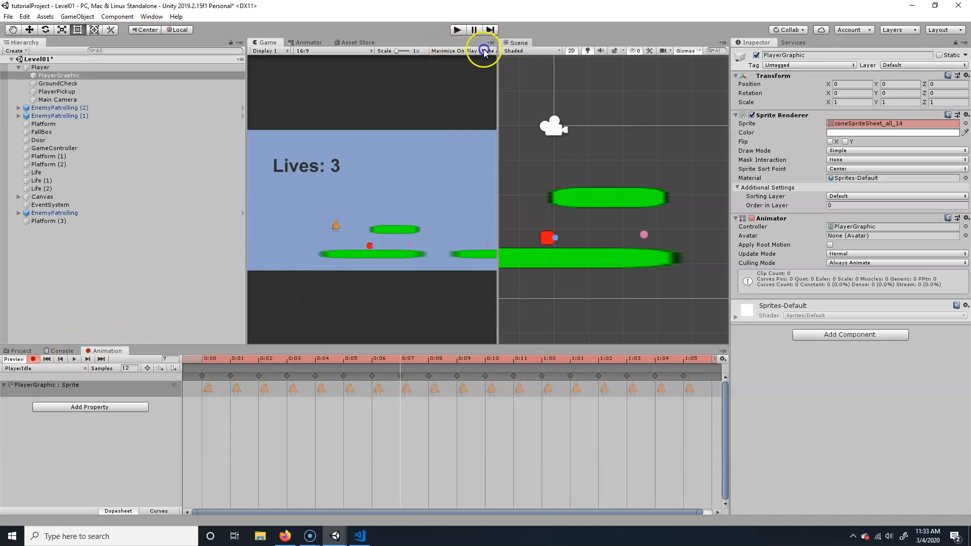
# Dock the Scene tab into the Game panel, then run and stop the game to test the idle animation
pyautogui.moveTo(484, 51); pyautogui.dragTo(304, 43)
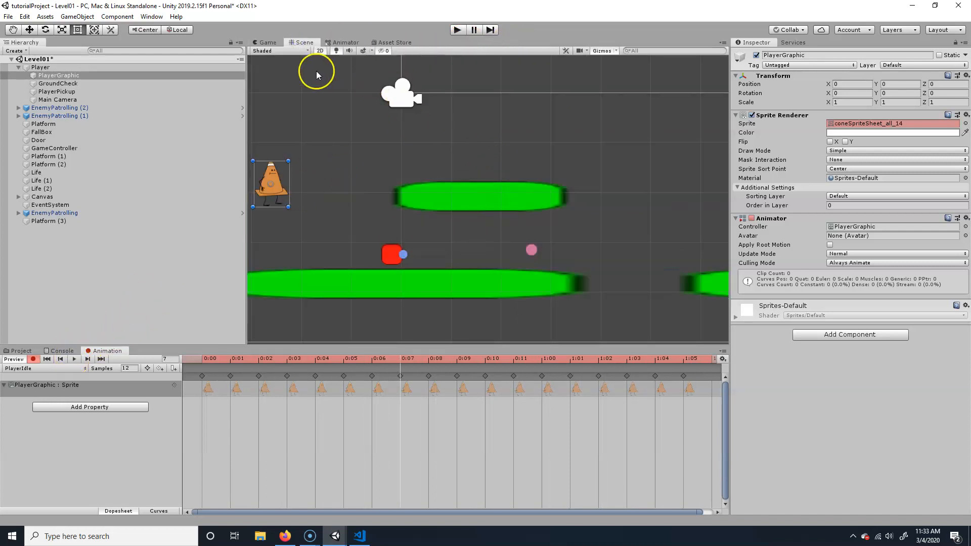
pyautogui.click(265, 43)
pyautogui.scroll(3, 409, 277)
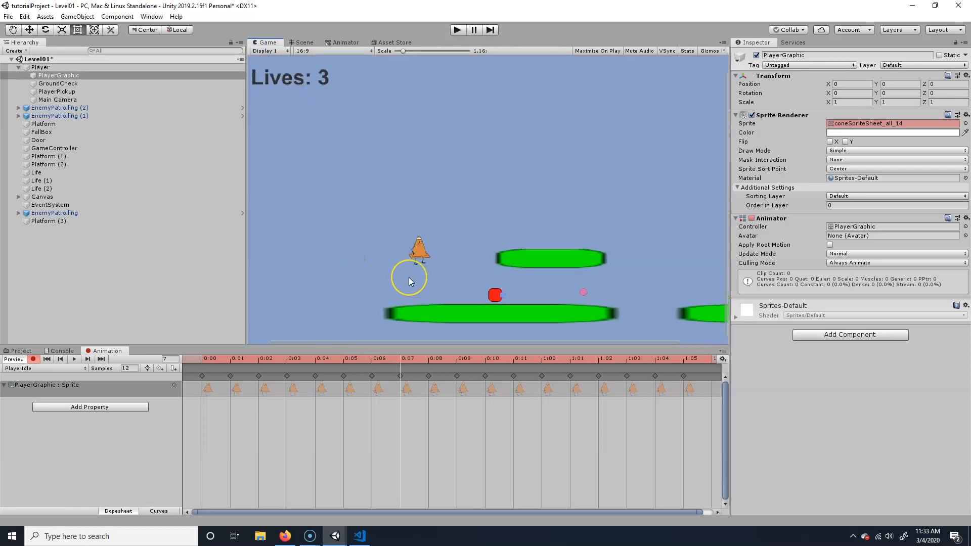
pyautogui.scroll(2, 409, 277)
pyautogui.scroll(2, 409, 278)
pyautogui.click(456, 30)
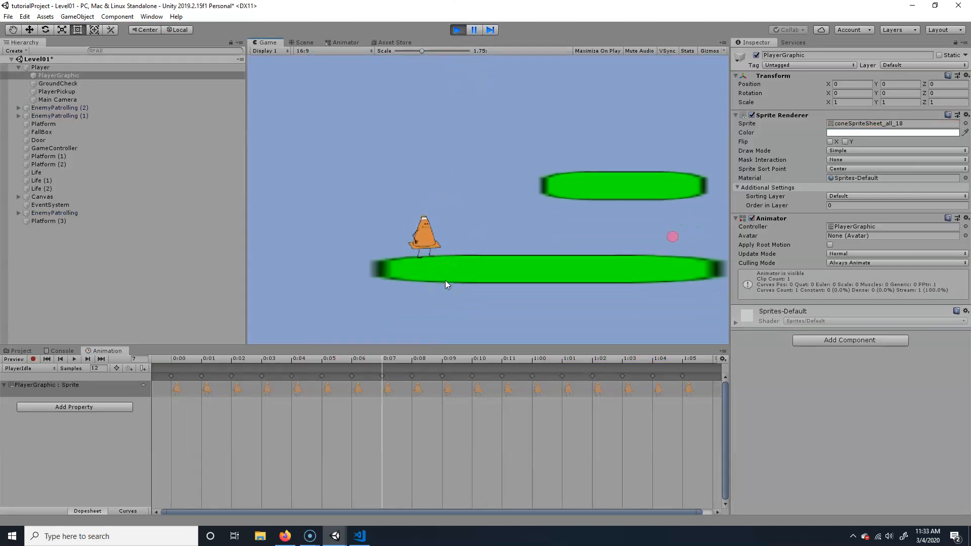
pyautogui.click(437, 249)
pyautogui.click(443, 28)
pyautogui.click(457, 29)
pyautogui.click(171, 381)
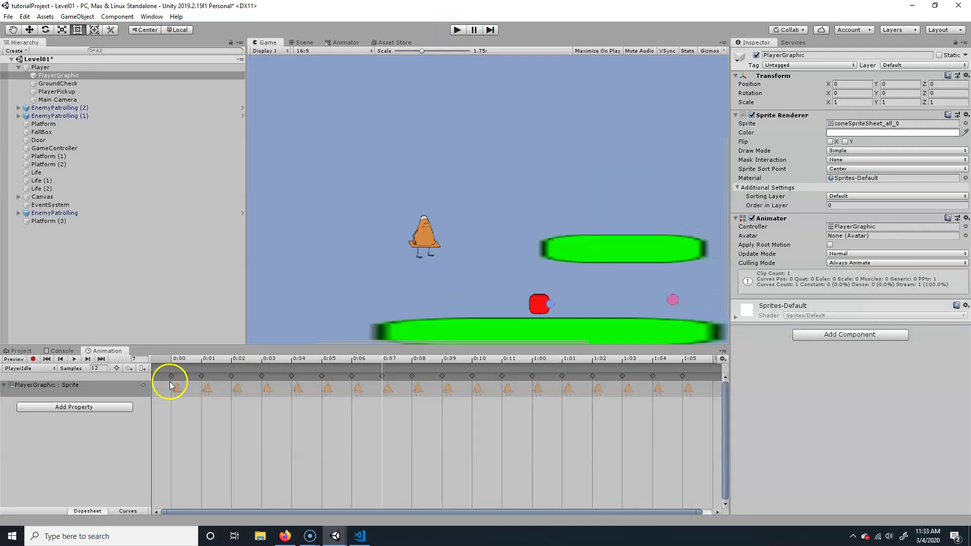
# Toggle keyframe recording and scrub the PlayerIdle clip back across its frames
pyautogui.click(75, 359)
pyautogui.click(34, 359)
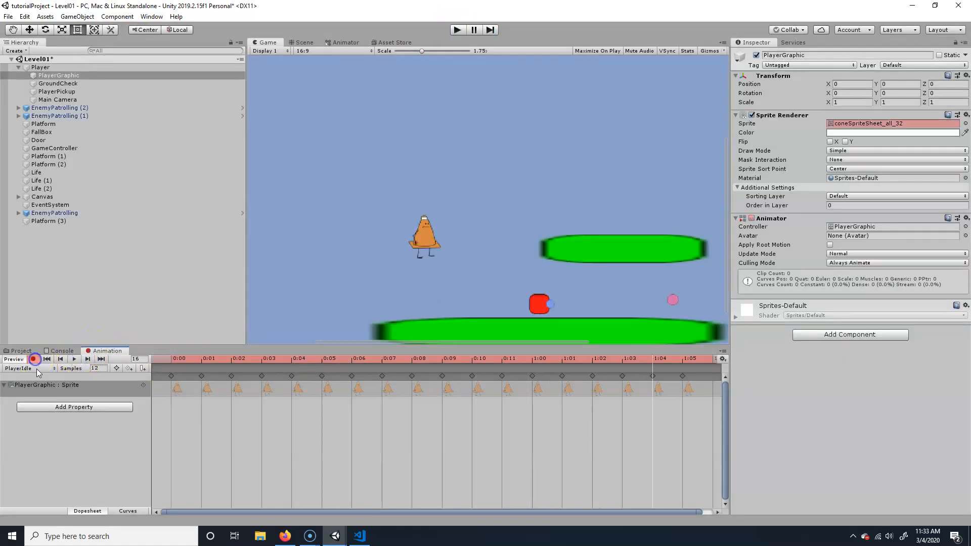
pyautogui.click(34, 359)
pyautogui.click(223, 368)
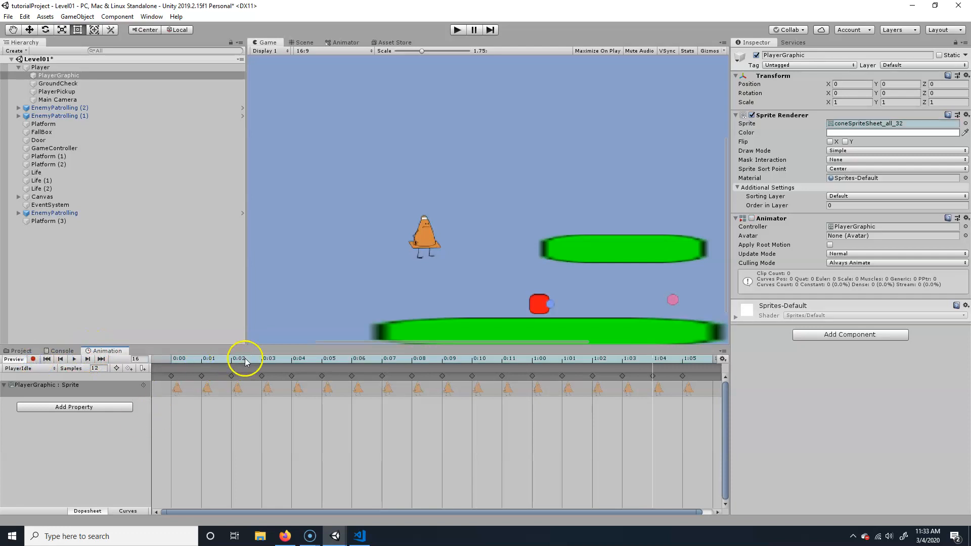
pyautogui.moveTo(245, 358)
pyautogui.mouseDown()
pyautogui.moveTo(189, 361)
pyautogui.moveTo(801, 326)
pyautogui.mouseUp()
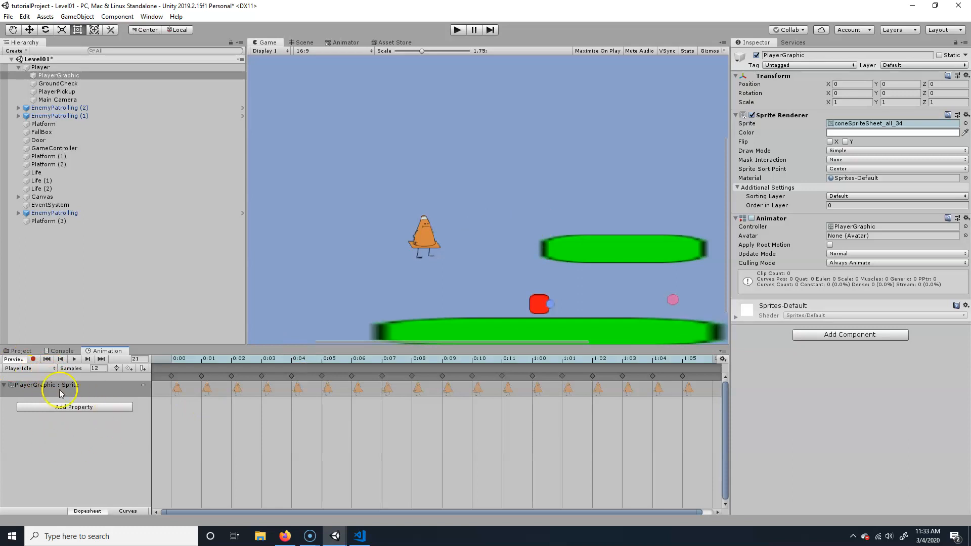
# Start creating another clip from the clip list, then cancel the Create New Animation dialog
pyautogui.click(27, 369)
pyautogui.click(57, 397)
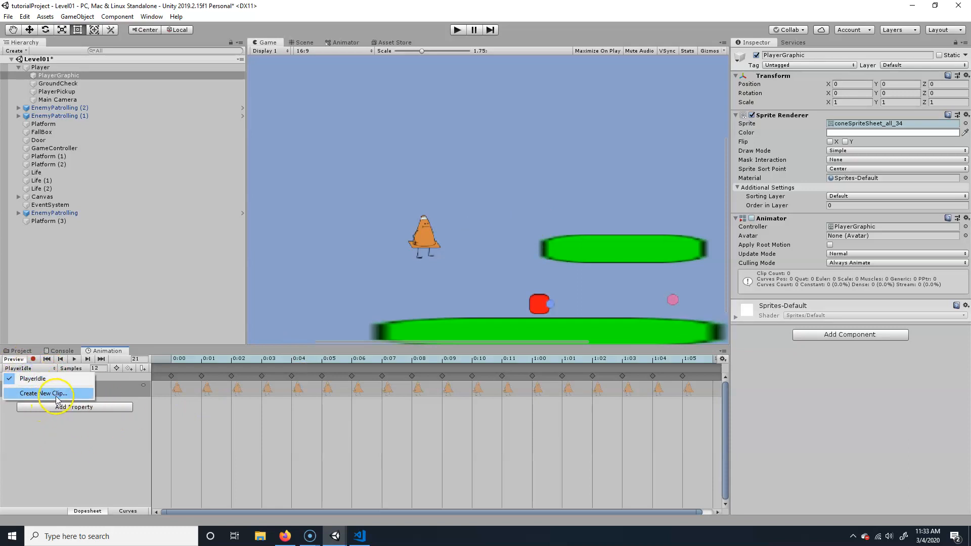
pyautogui.click(63, 394)
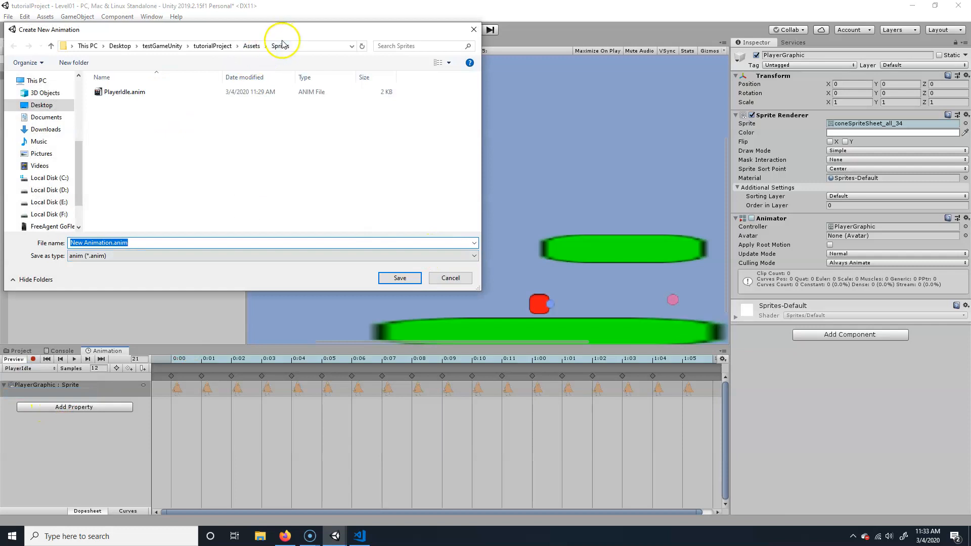
pyautogui.click(450, 278)
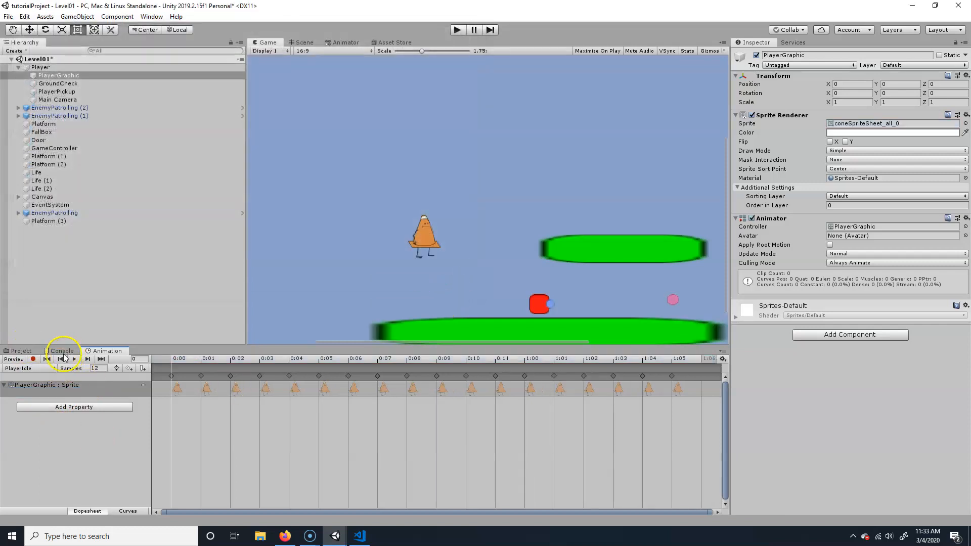
# Select PlayerIdle and the PlayerGraphic controller in Sprites and look inside the Animations folder
pyautogui.click(21, 351)
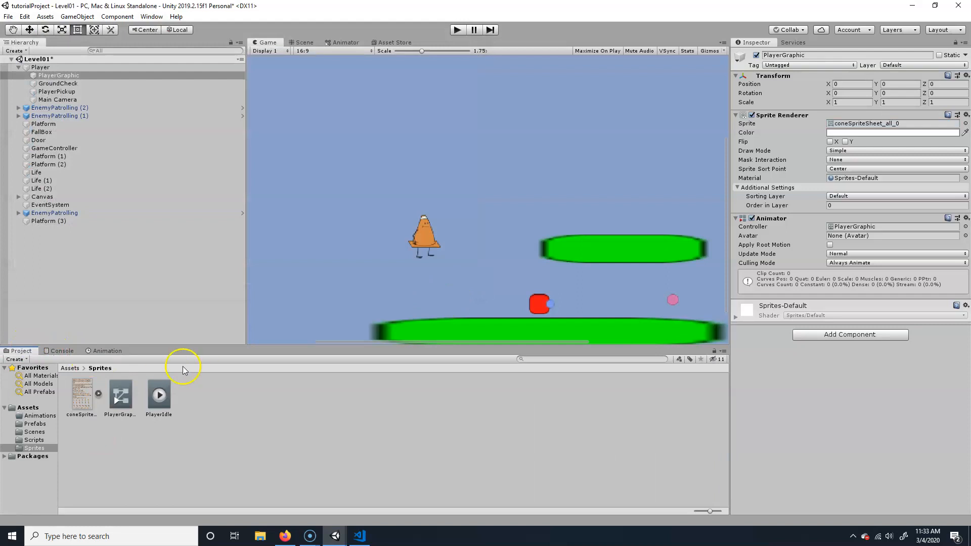
pyautogui.click(203, 432)
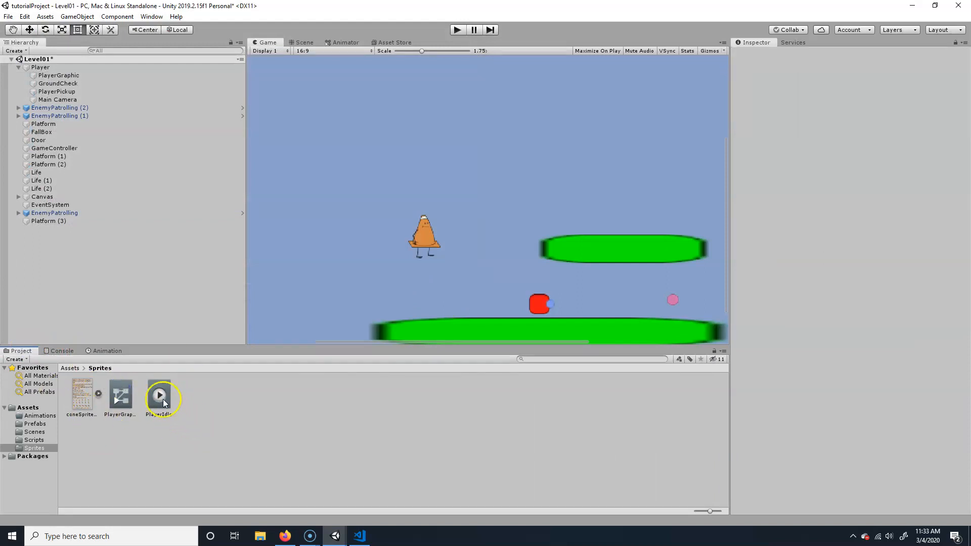
pyautogui.click(163, 399)
pyautogui.keyDown('ctrl'); pyautogui.click(120, 396); pyautogui.keyUp('ctrl')
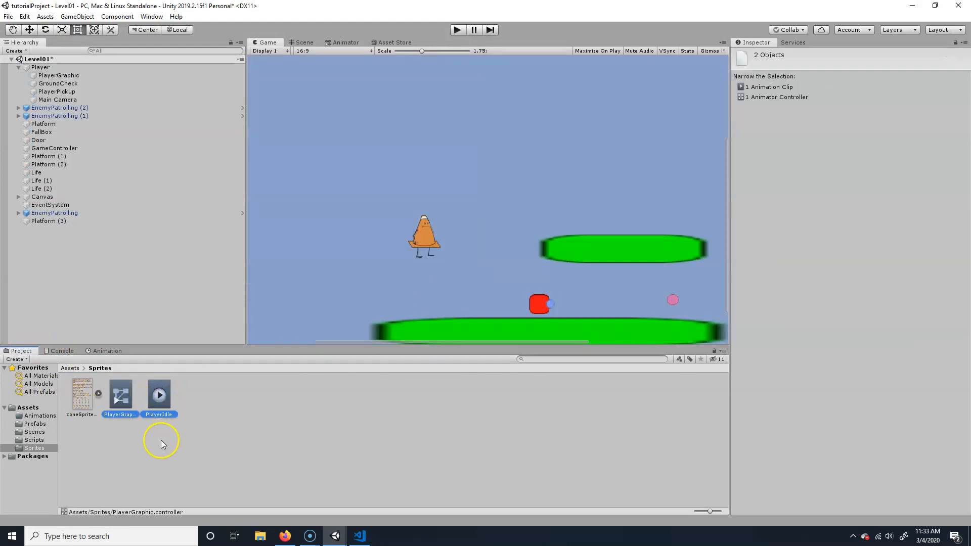
pyautogui.click(69, 368)
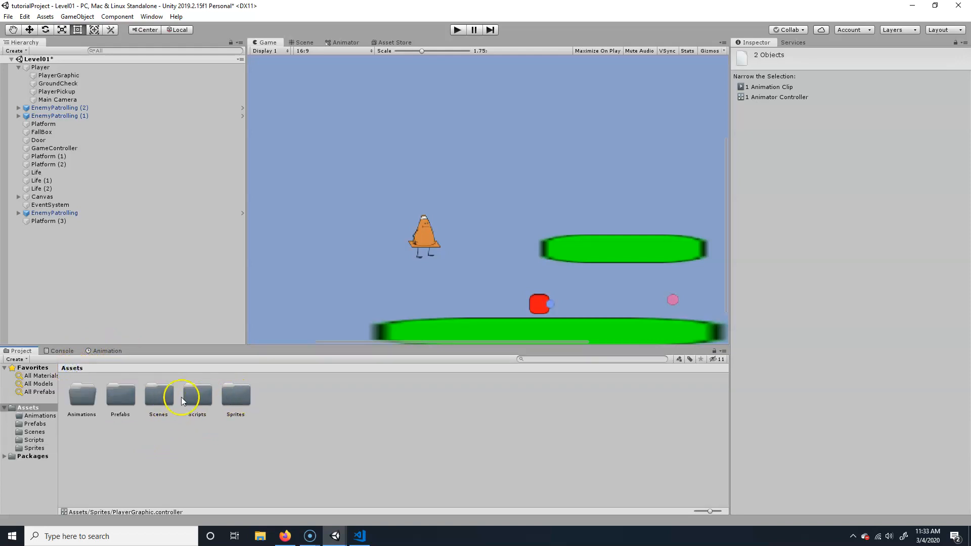
pyautogui.doubleClick(84, 396)
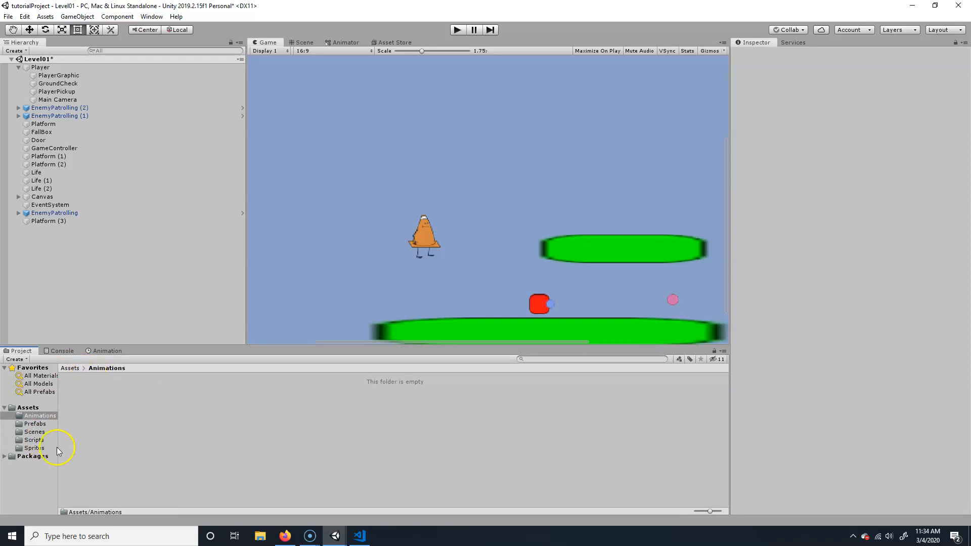
pyautogui.click(29, 409)
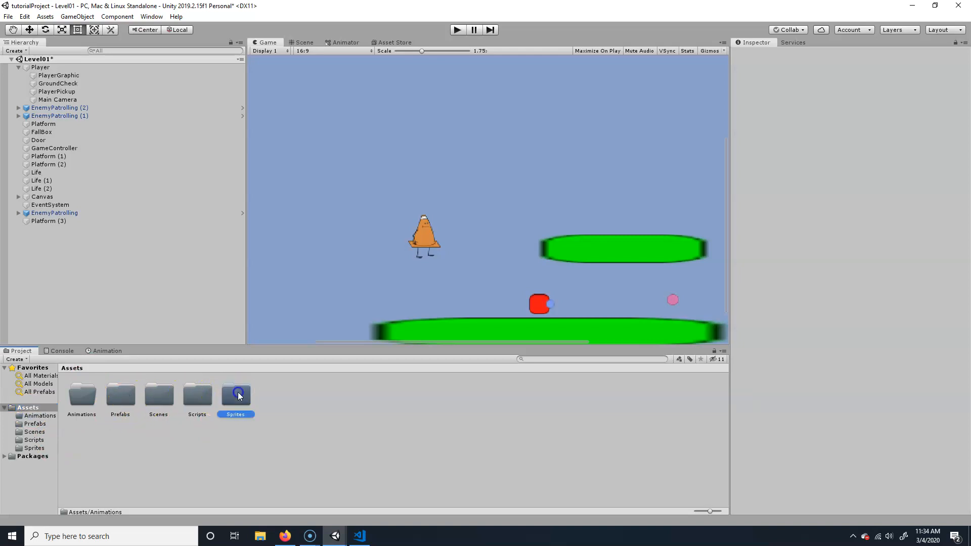
# Drag the PlayerGraphic controller and PlayerIdle clip into Animations and return to the animation timeline
pyautogui.doubleClick(237, 394)
pyautogui.click(120, 404)
pyautogui.keyDown('ctrl'); pyautogui.click(161, 394); pyautogui.keyUp('ctrl')
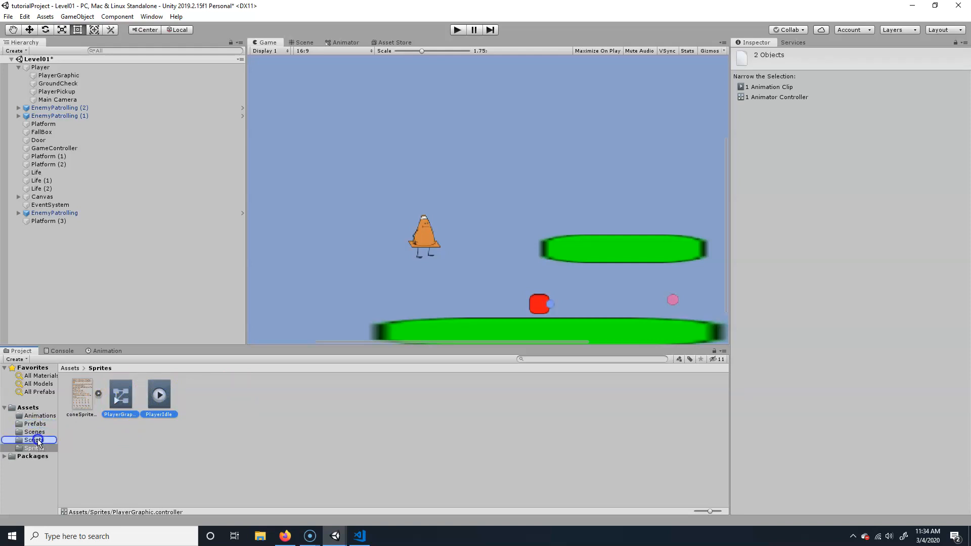
pyautogui.moveTo(36, 425); pyautogui.dragTo(42, 419)
pyautogui.click(123, 396)
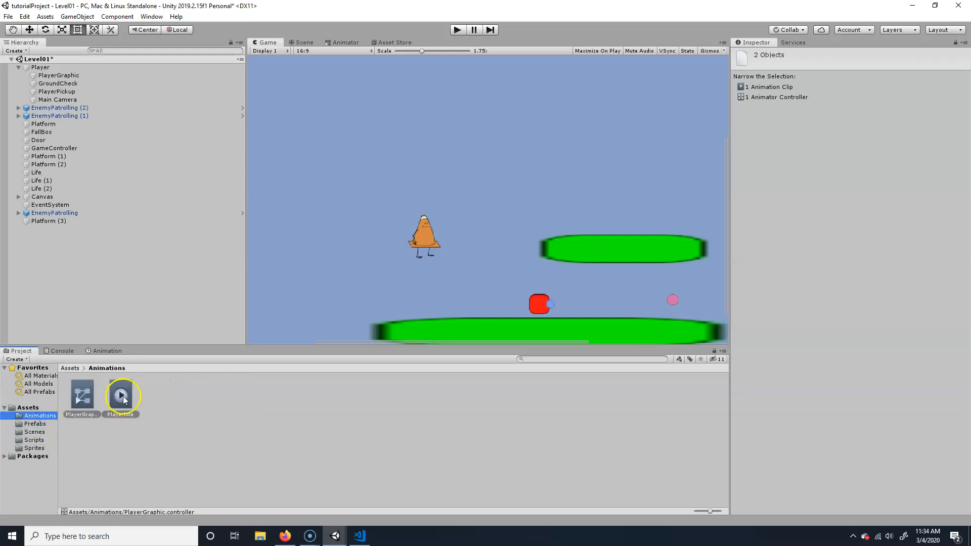
pyautogui.click(70, 369)
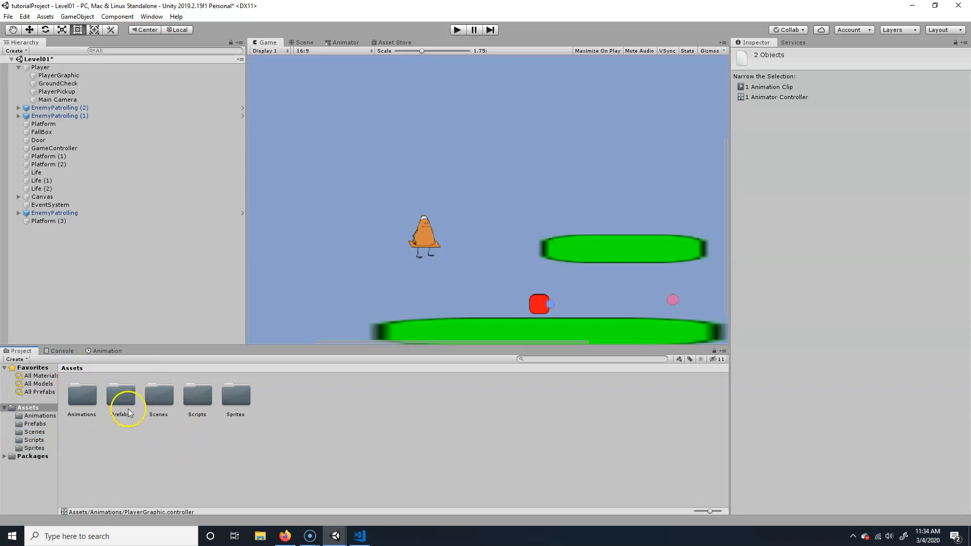
pyautogui.click(104, 351)
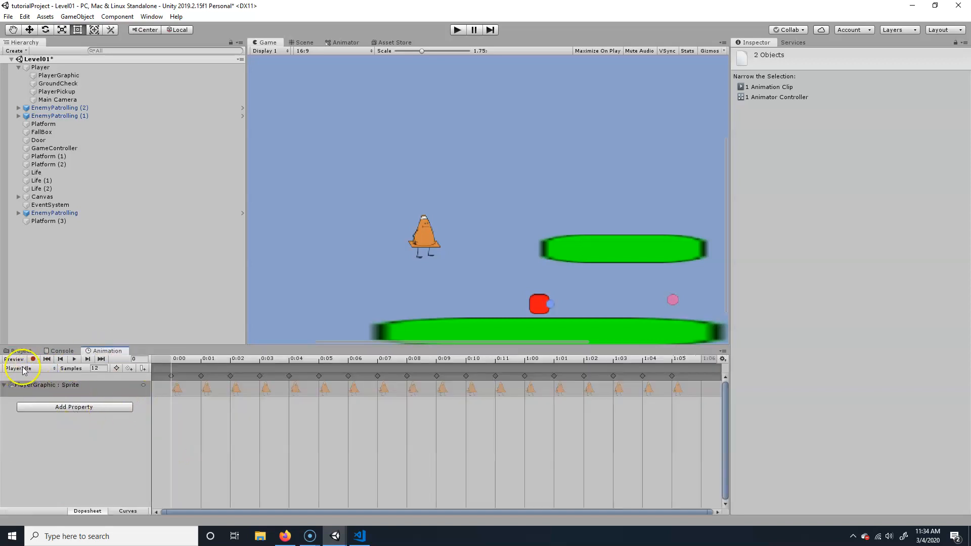
# Create a new clip named PlayerWalk saved under Assets/Animations from the clip dropdown
pyautogui.click(23, 368)
pyautogui.click(38, 393)
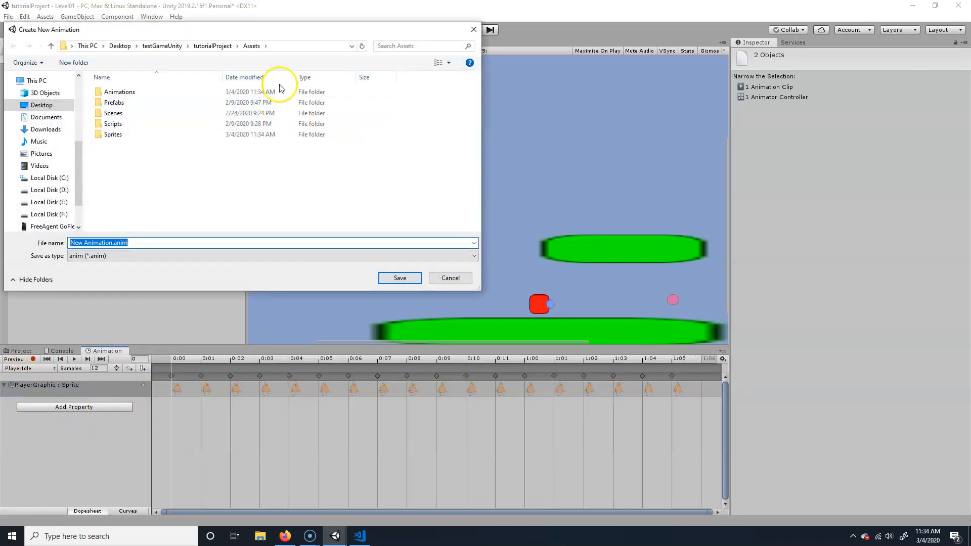
pyautogui.doubleClick(123, 92)
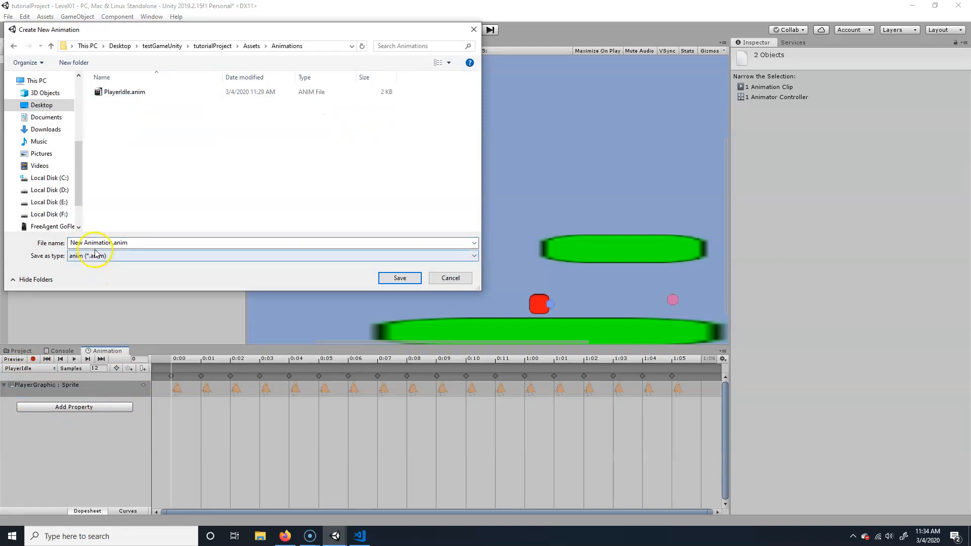
pyautogui.moveTo(113, 243); pyautogui.dragTo(4, 247)
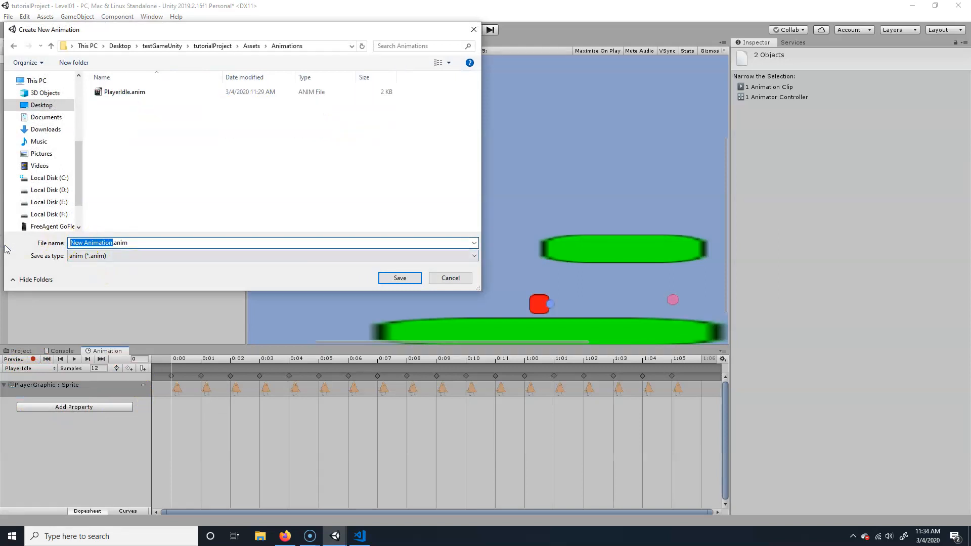
pyautogui.press('BackSpace')
pyautogui.press('Return')
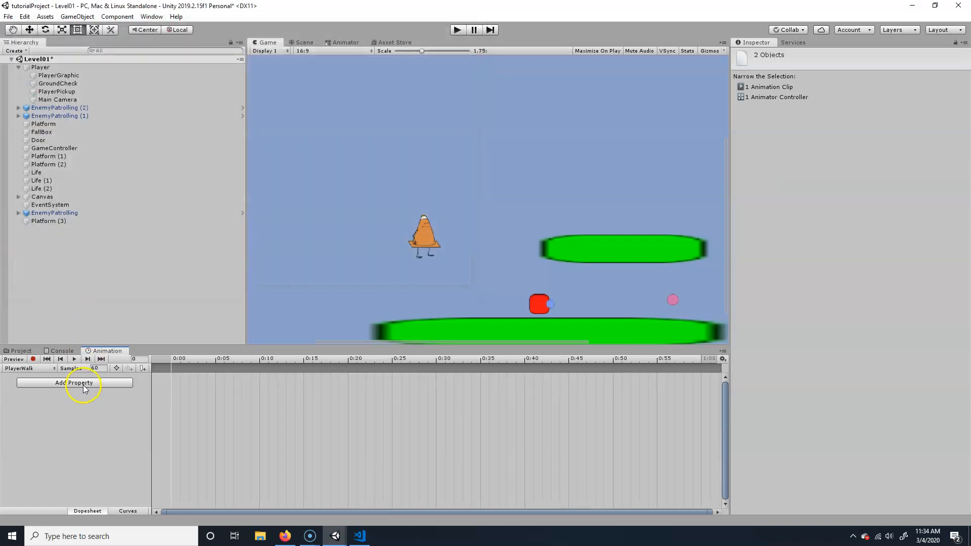
# Add a Sprite Renderer > Sprite track to PlayerWalk and remove its 1:00 keyframe
pyautogui.click(85, 387)
pyautogui.click(138, 390)
pyautogui.scroll(-5, 236, 476)
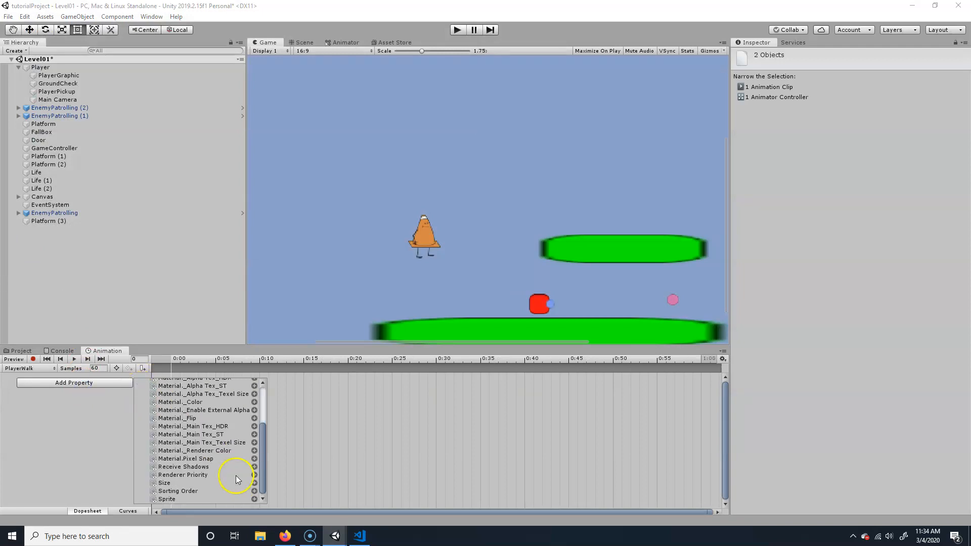
pyautogui.click(254, 498)
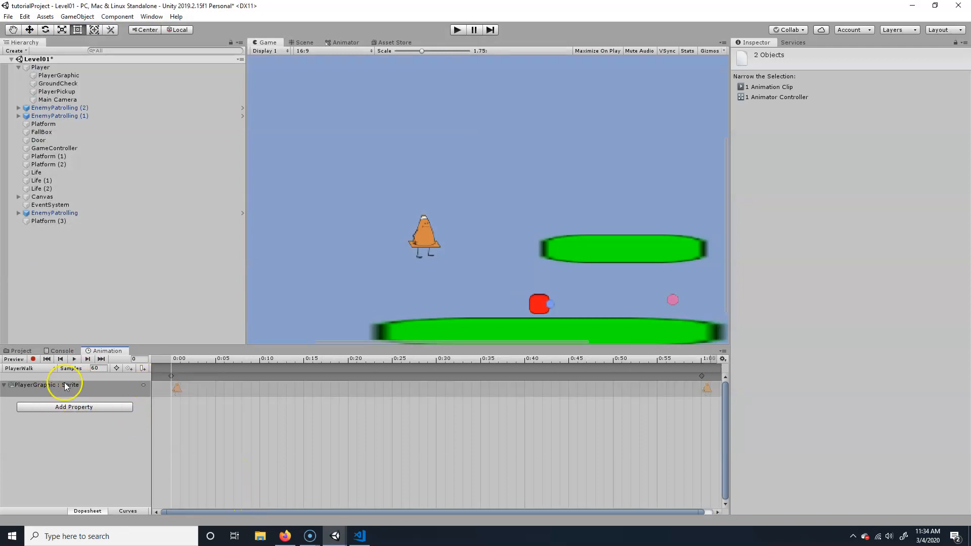
pyautogui.click(706, 388)
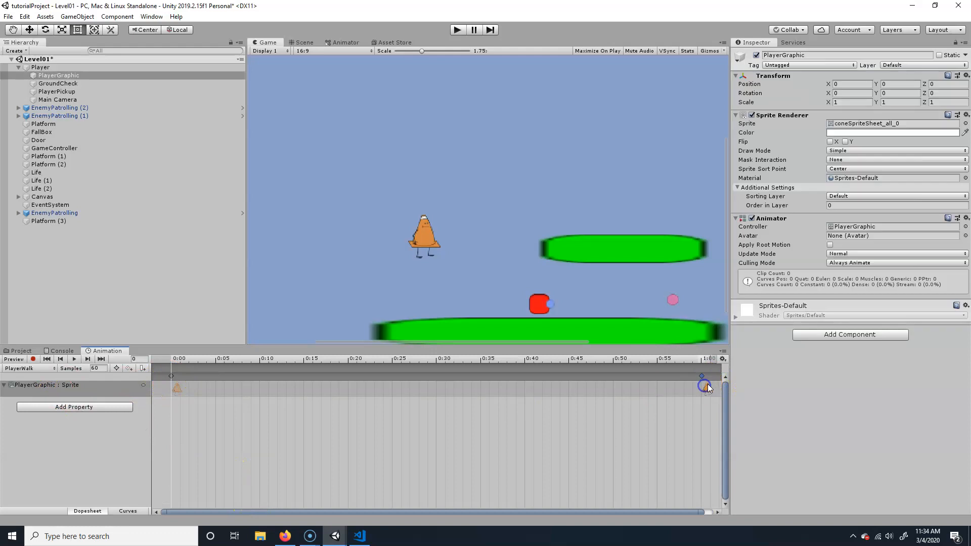
pyautogui.moveTo(707, 392); pyautogui.dragTo(178, 393)
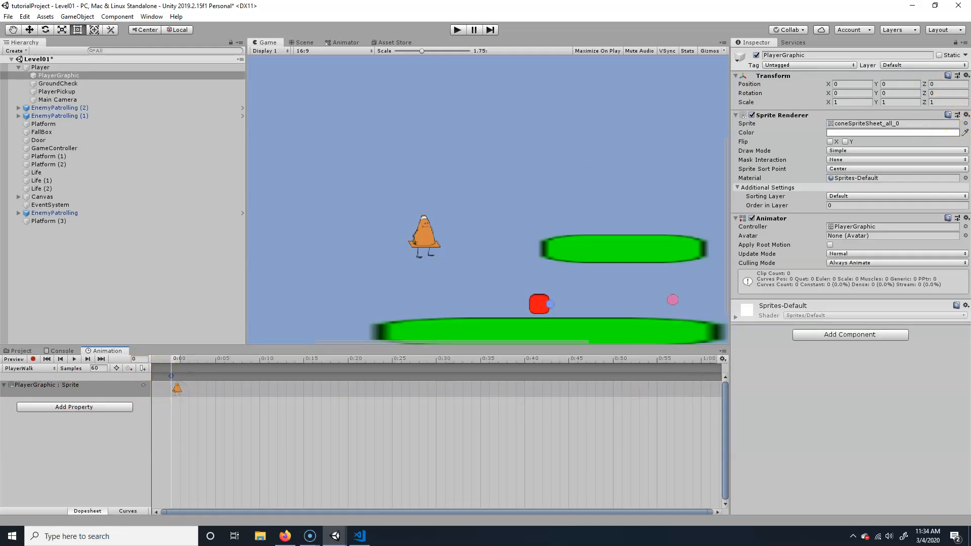
# Enable recording, set the 0:00 sprite to coneSpriteSheet_all_36 and edit Samples toward 12
pyautogui.click(33, 359)
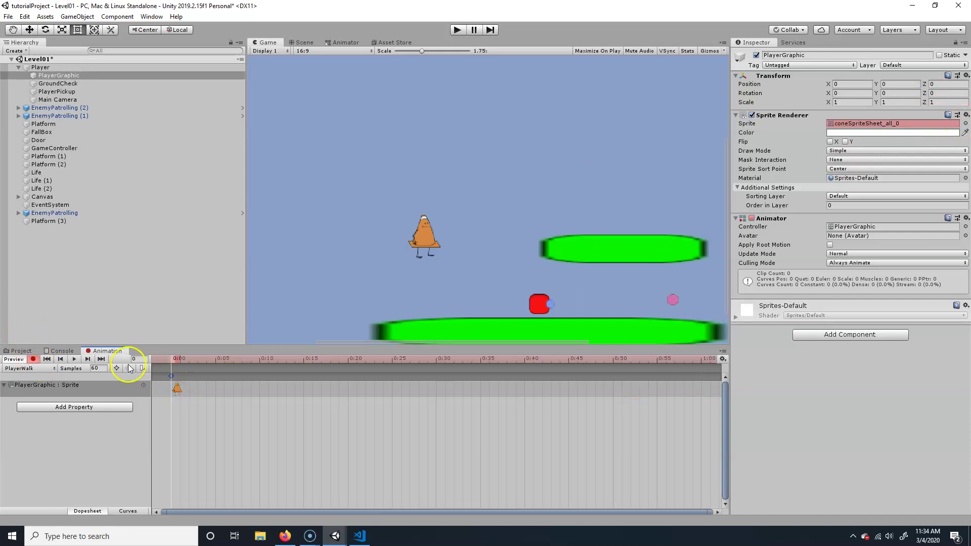
pyautogui.click(963, 126)
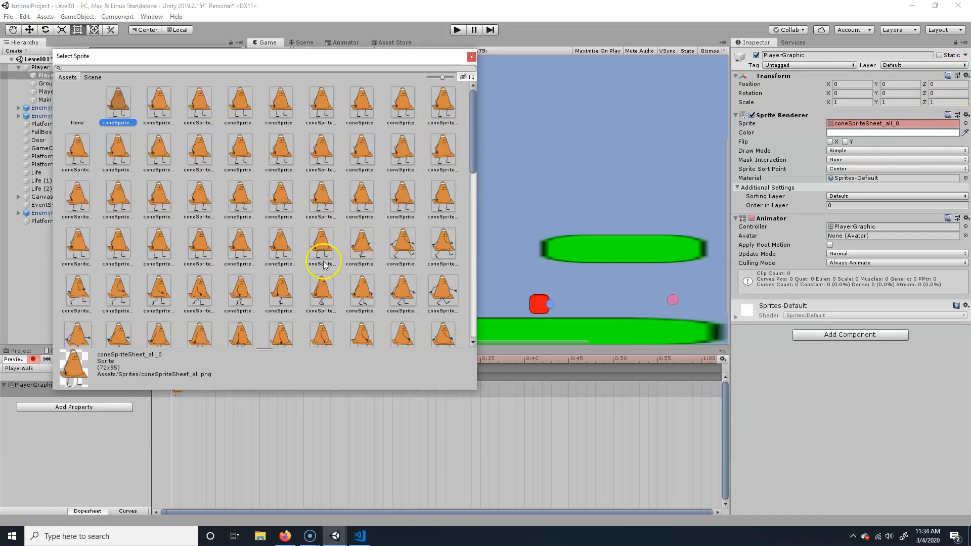
pyautogui.click(363, 244)
pyautogui.doubleClick(363, 245)
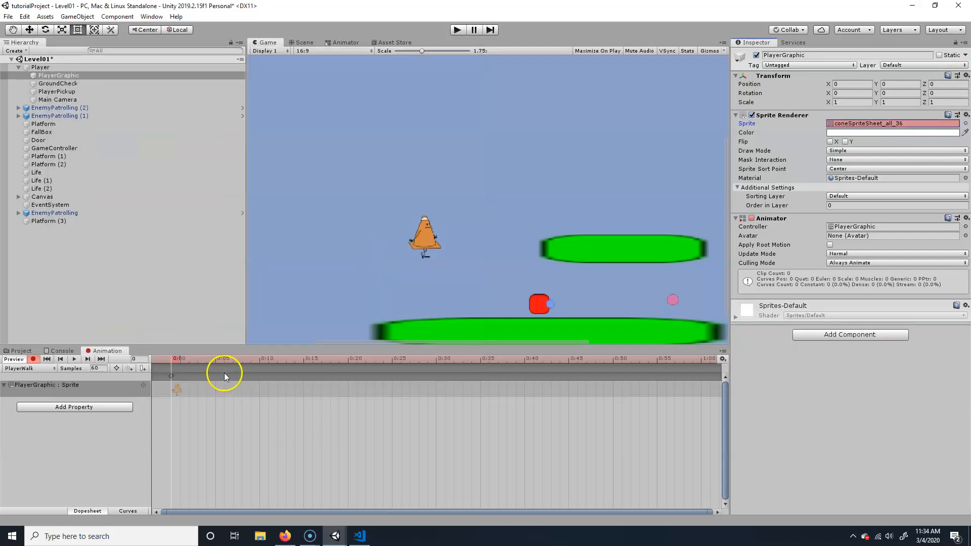
pyautogui.click(105, 368)
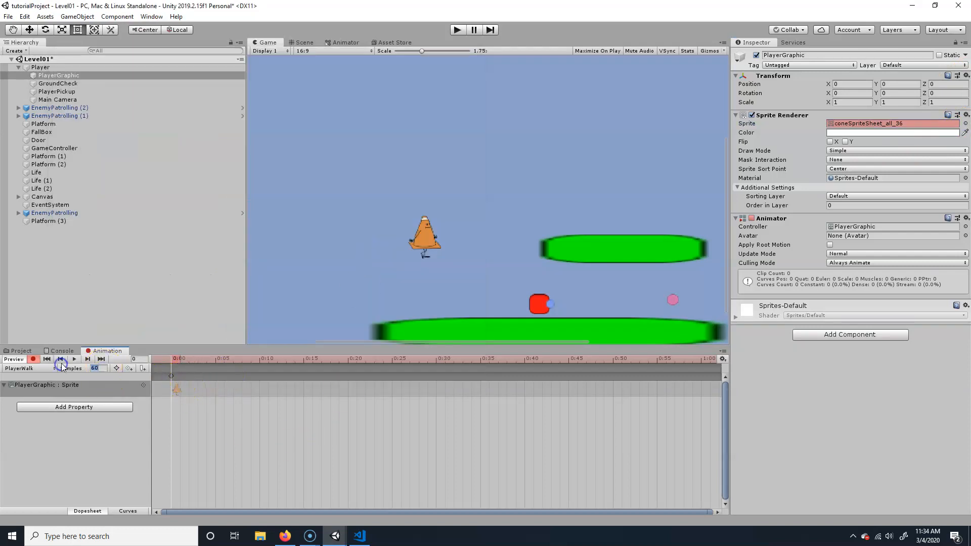
pyautogui.write('21')
# Confirm 12 samples and key coneSpriteSheet_all_38 at 0:01 and all_40 at 0:02
pyautogui.press('Return')
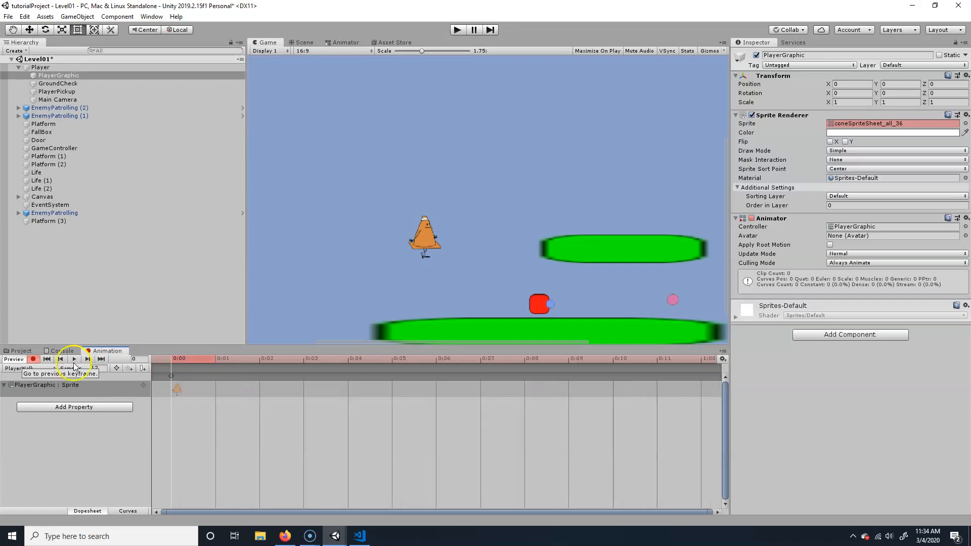
pyautogui.doubleClick(214, 379)
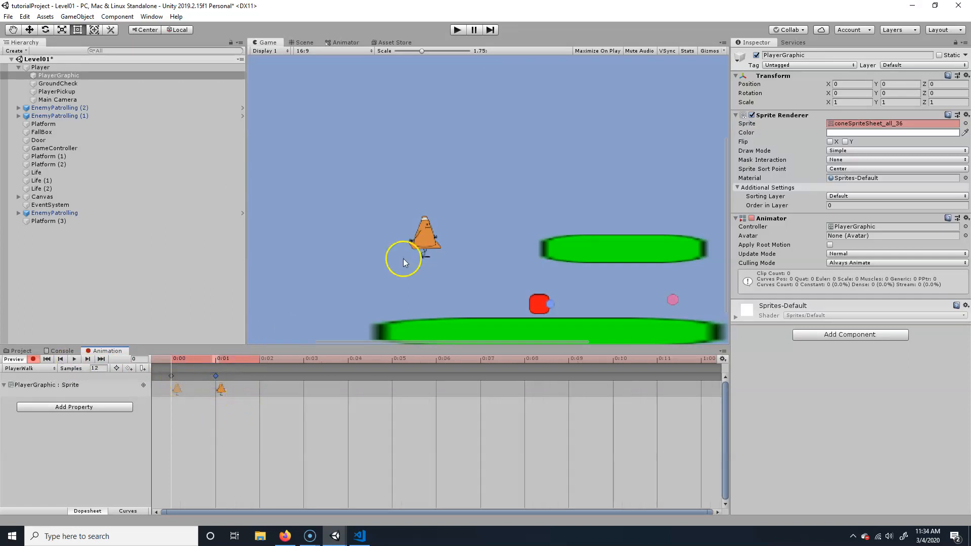
pyautogui.click(215, 359)
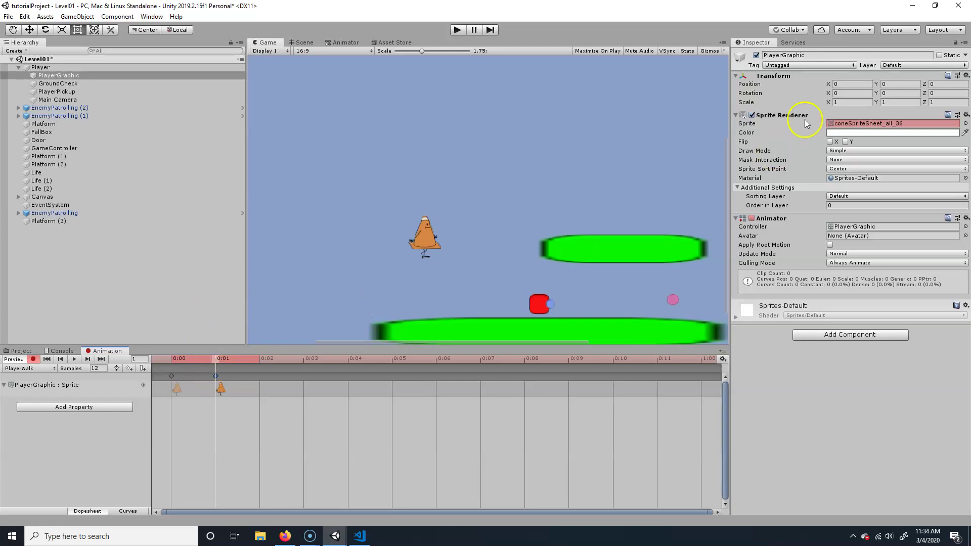
pyautogui.click(966, 123)
pyautogui.doubleClick(443, 112)
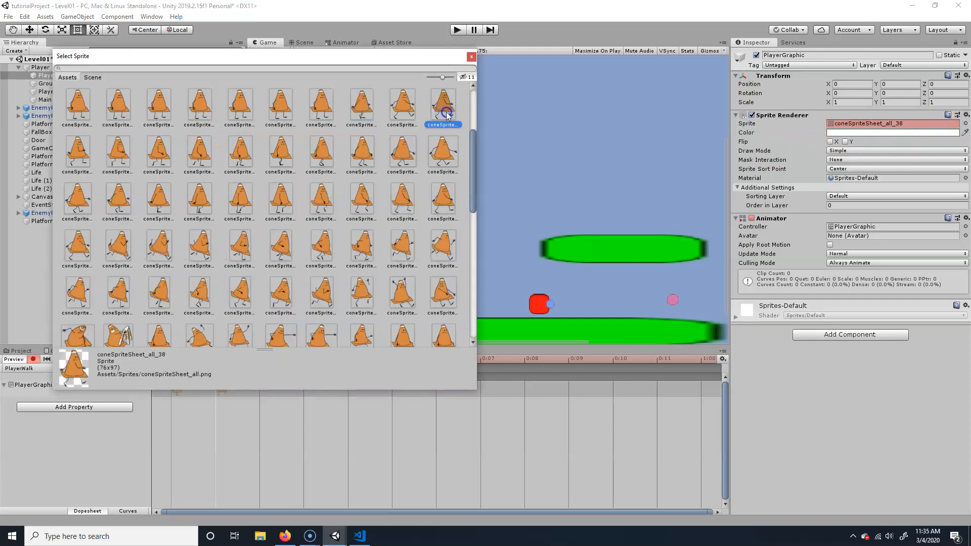
pyautogui.click(262, 359)
pyautogui.doubleClick(260, 377)
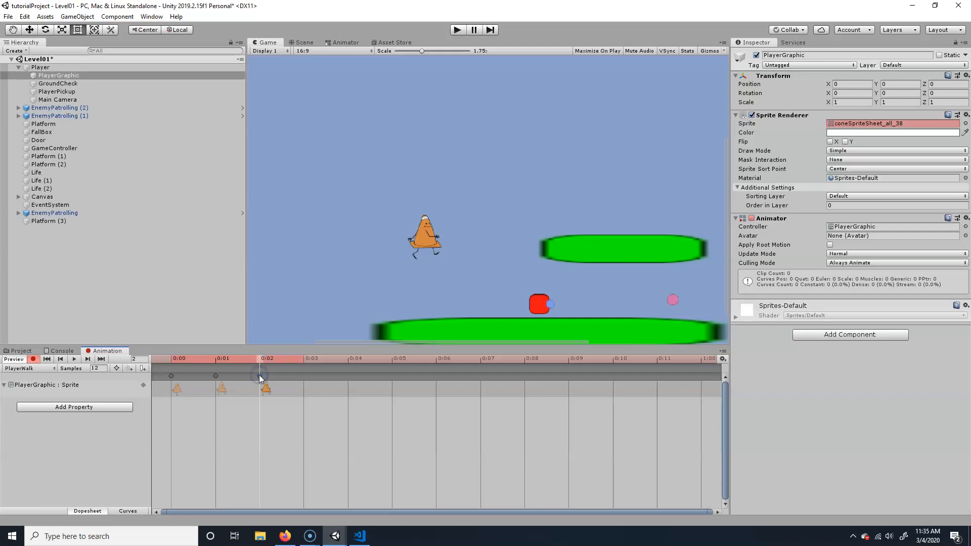
pyautogui.click(964, 123)
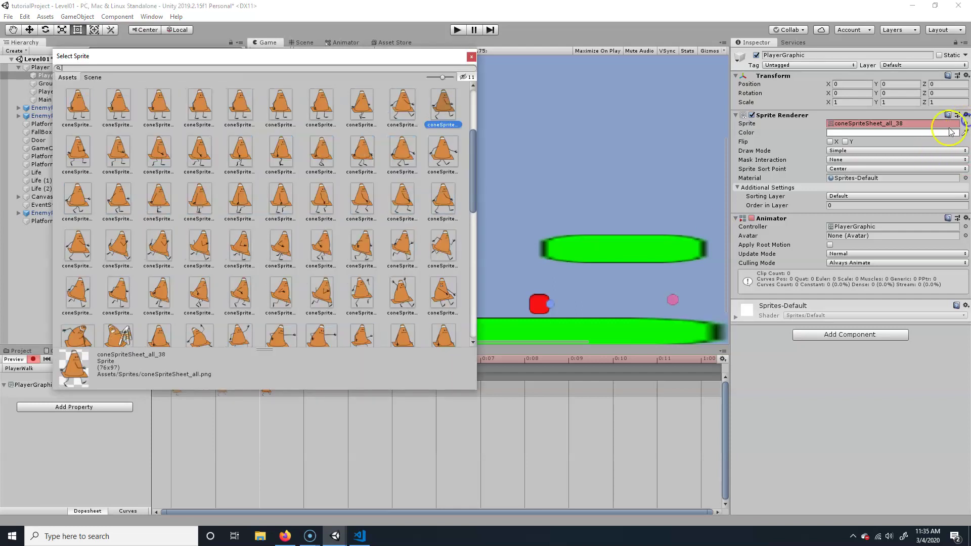
pyautogui.doubleClick(116, 153)
# Key coneSpriteSheet_all_42 at frame 0:03 and all_44 at 0:04
pyautogui.doubleClick(304, 377)
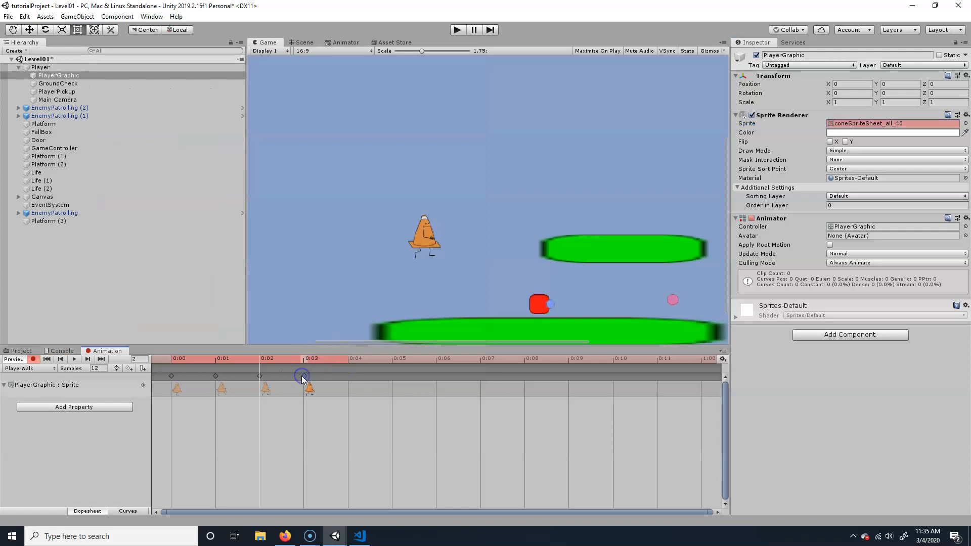
pyautogui.click(309, 357)
pyautogui.click(965, 123)
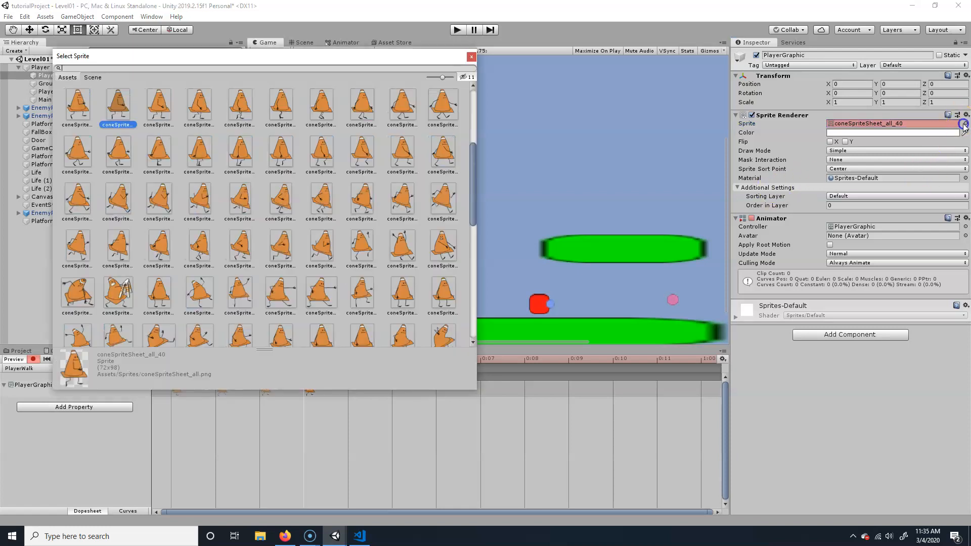
pyautogui.doubleClick(196, 112)
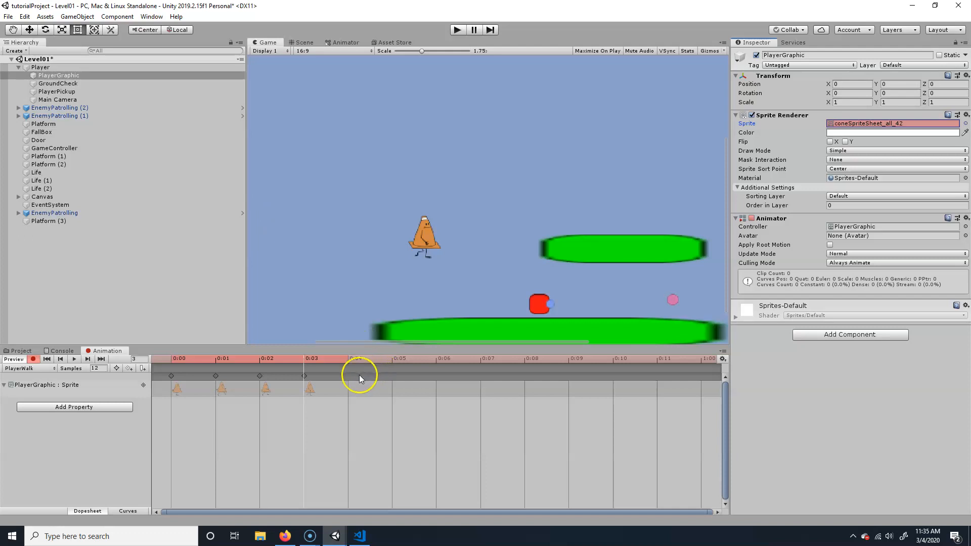
pyautogui.click(340, 375)
pyautogui.click(349, 359)
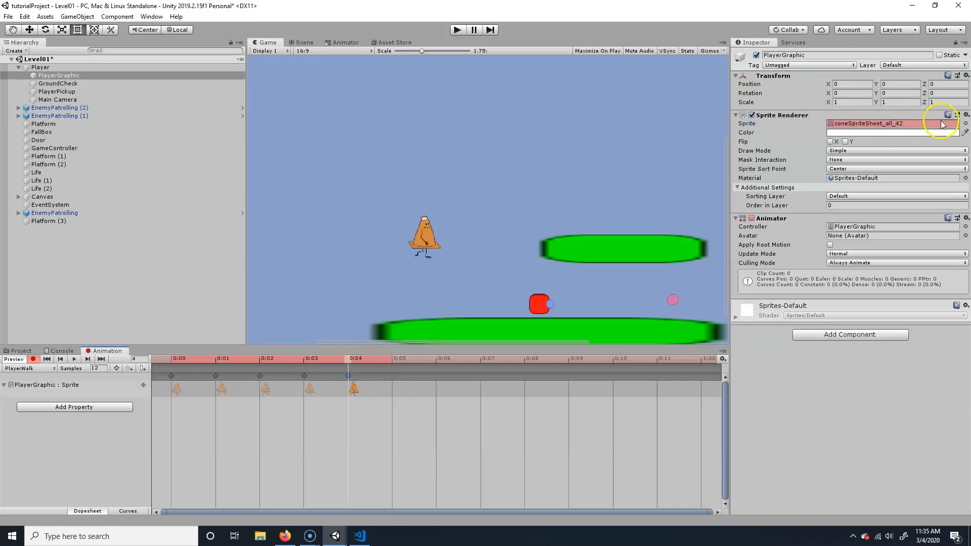
pyautogui.click(964, 123)
pyautogui.doubleClick(281, 109)
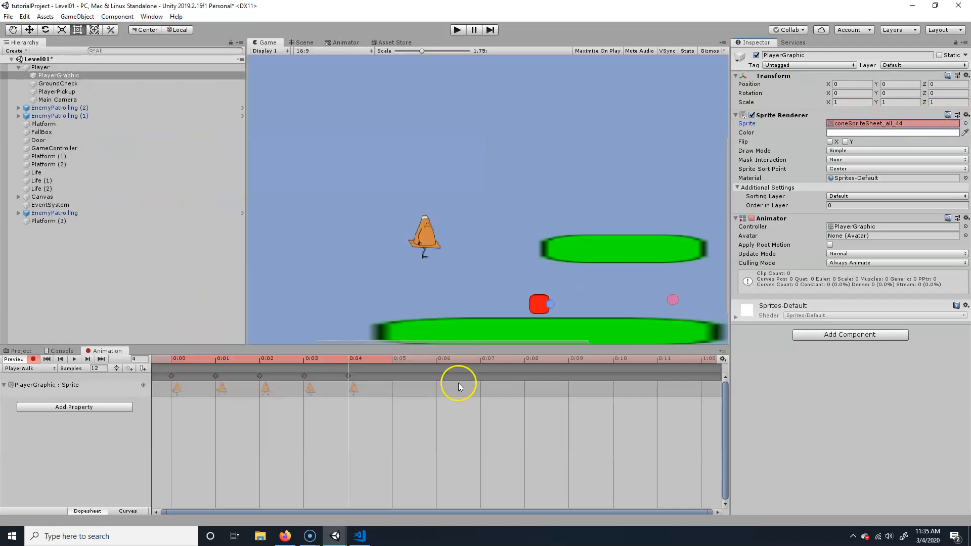
# Key coneSpriteSheet_all_46, all_48 and all_50 at frames 0:05, 0:06 and 0:07
pyautogui.click(393, 361)
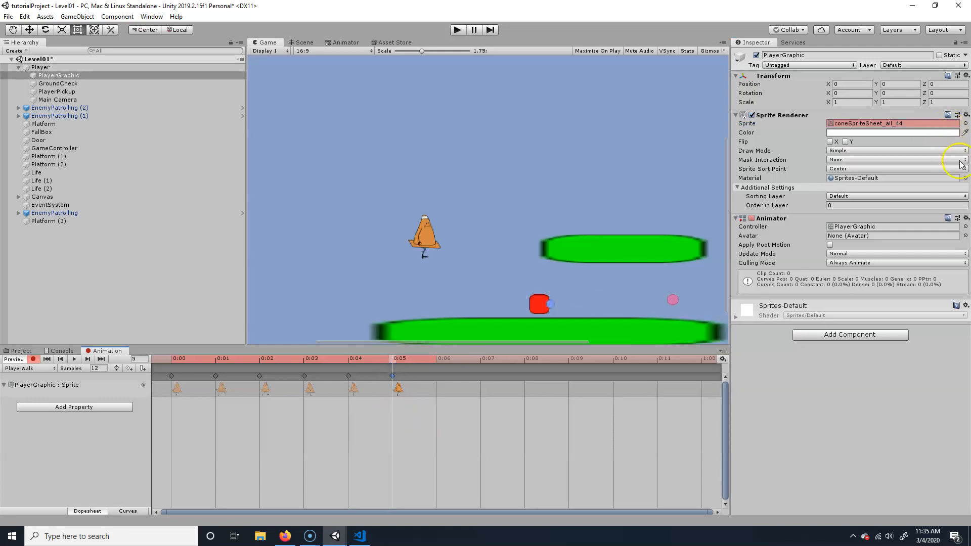
pyautogui.click(966, 124)
pyautogui.doubleClick(357, 104)
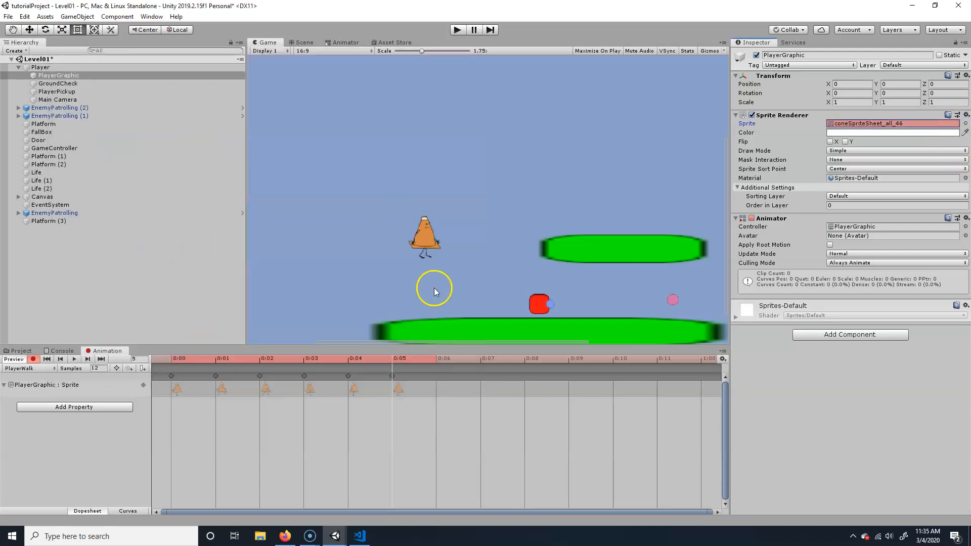
pyautogui.click(439, 358)
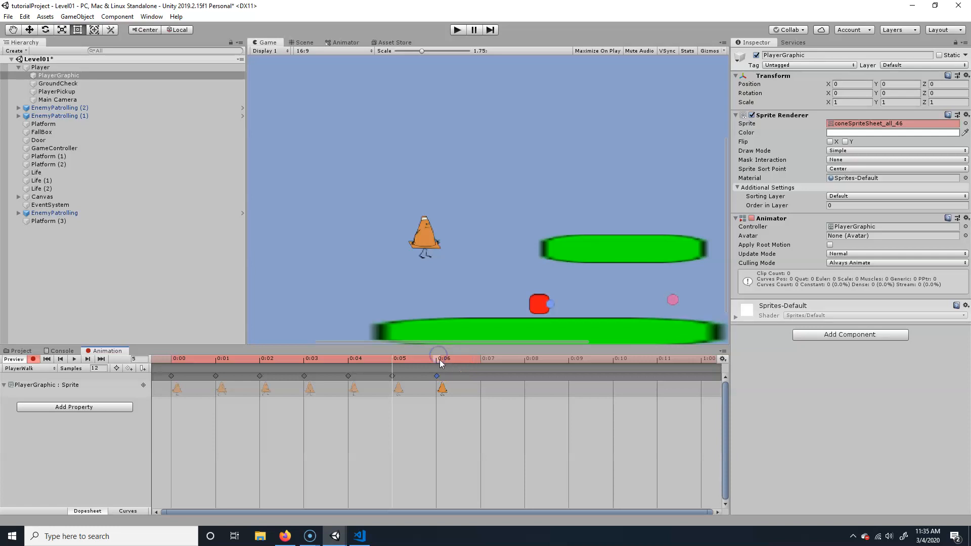
pyautogui.click(965, 124)
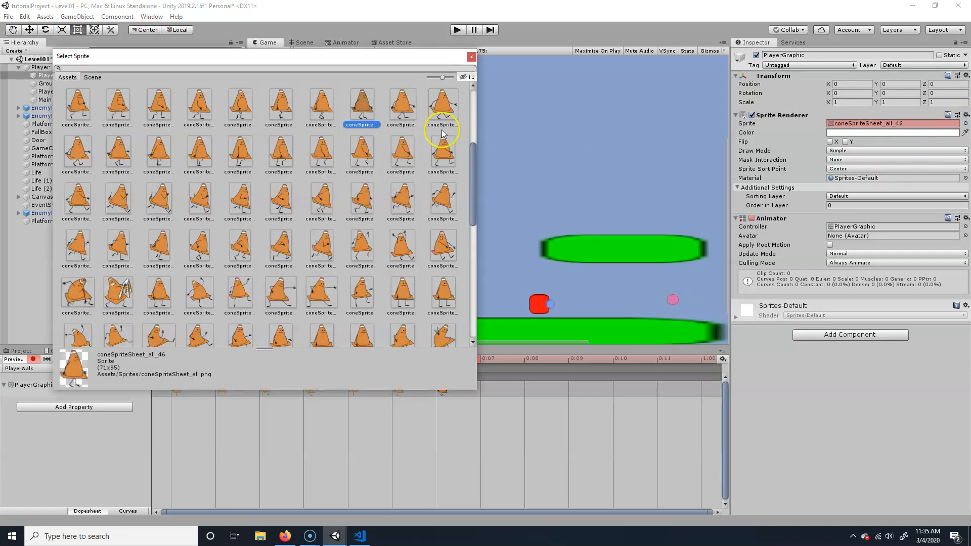
pyautogui.doubleClick(439, 107)
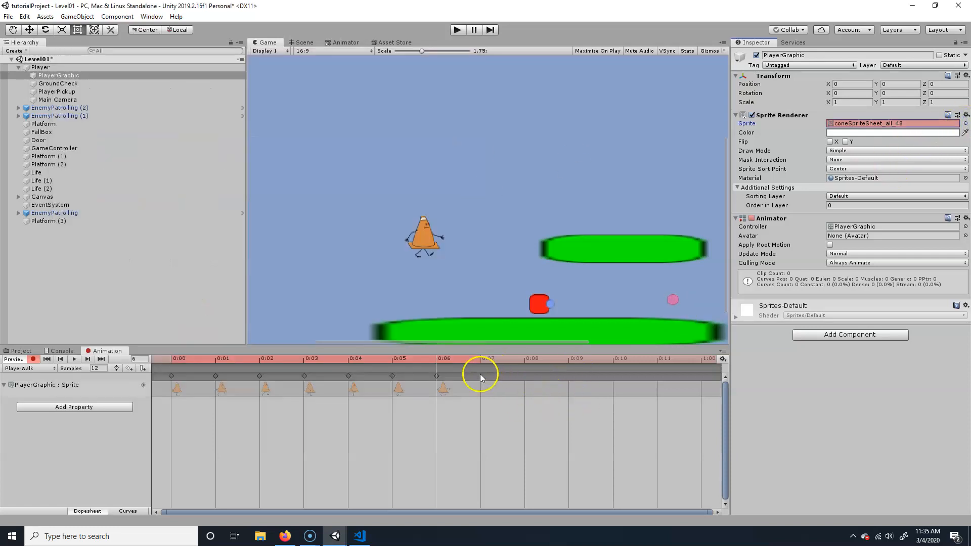
pyautogui.click(482, 357)
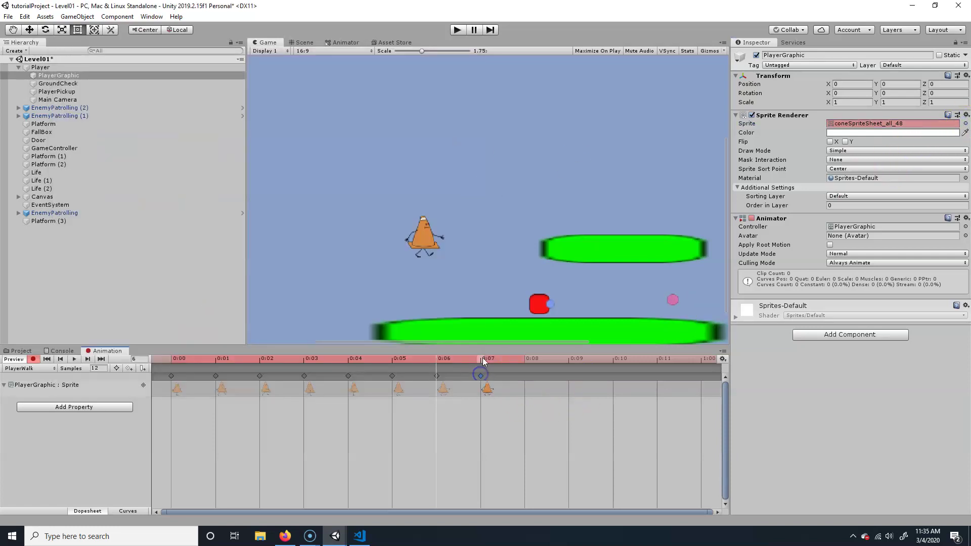
pyautogui.click(965, 124)
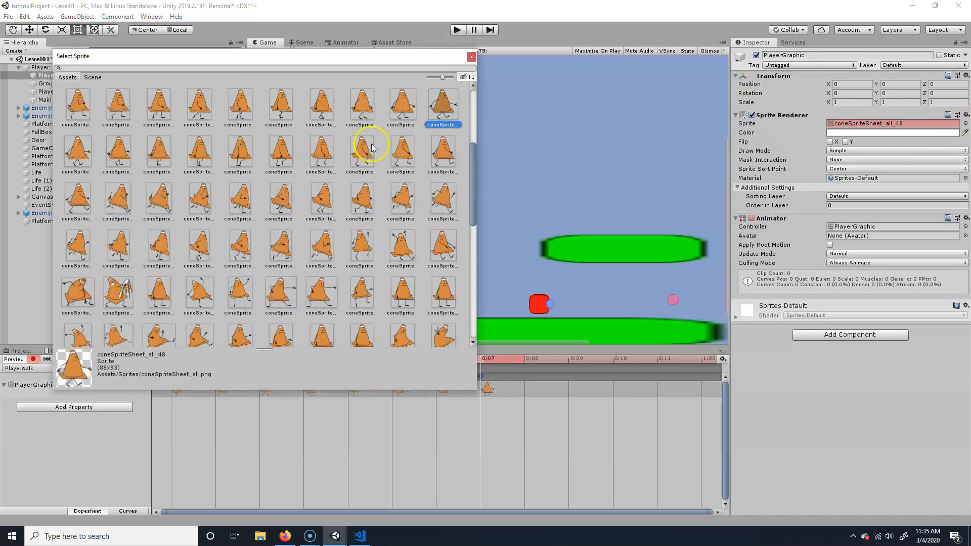
pyautogui.doubleClick(117, 152)
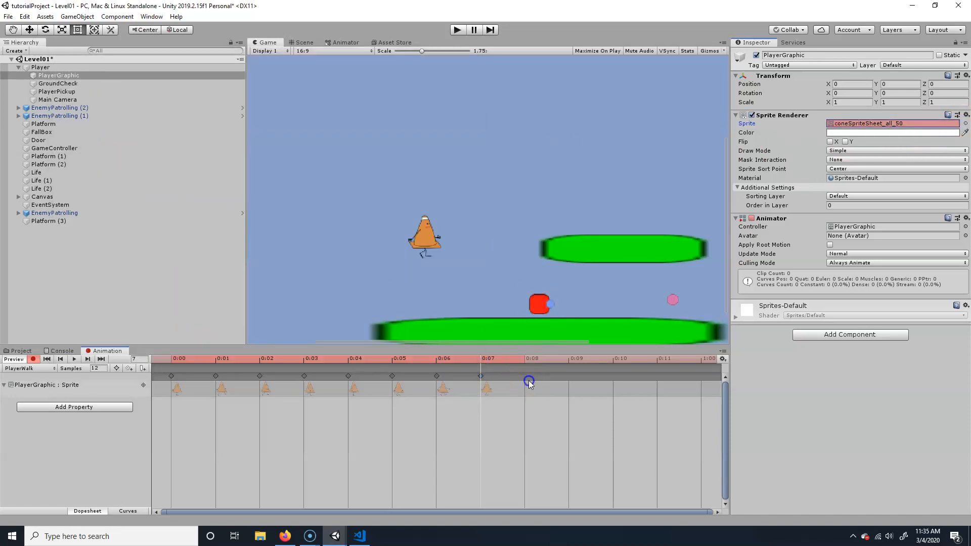
# Key coneSpriteSheet_all_52 at frame 0:08 and all_54 at 0:09
pyautogui.doubleClick(529, 381)
pyautogui.click(526, 361)
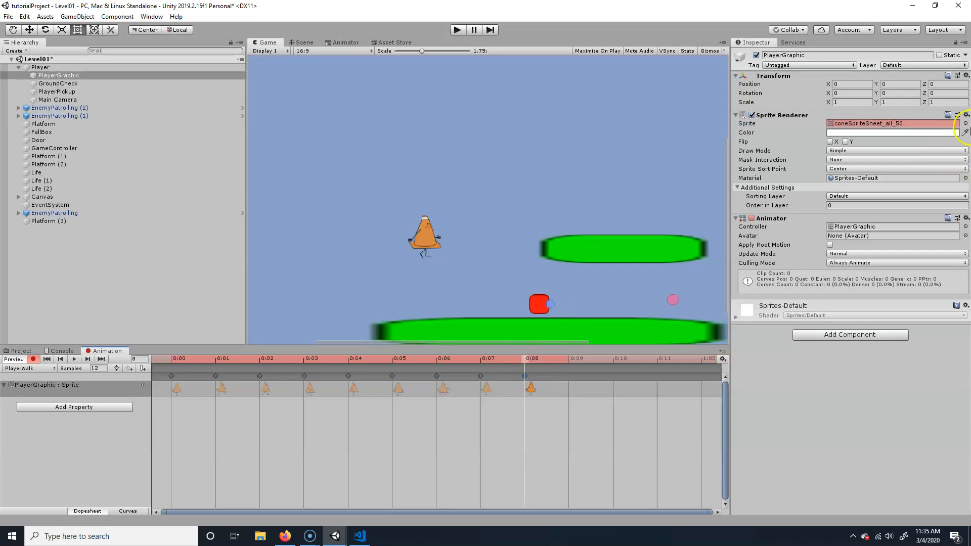
pyautogui.click(964, 124)
pyautogui.doubleClick(195, 102)
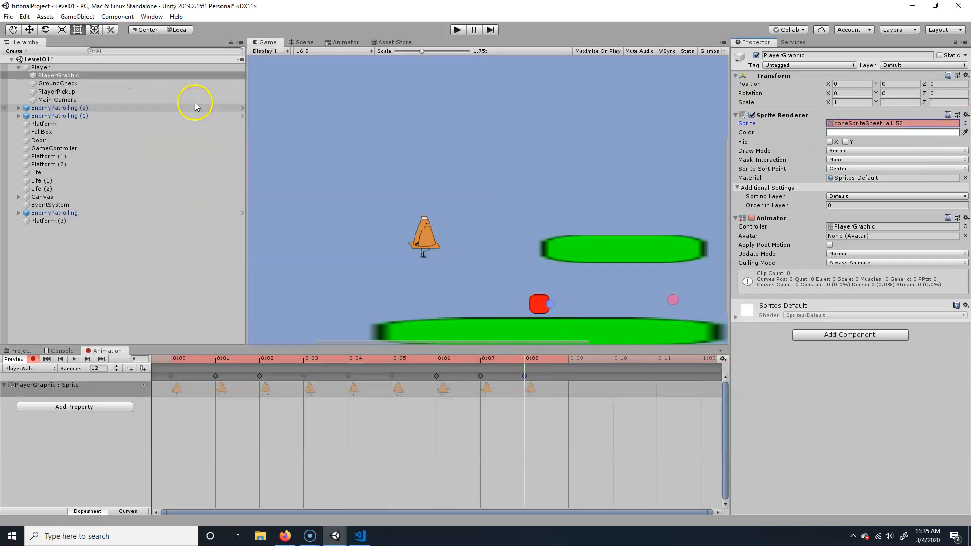
pyautogui.click(536, 371)
pyautogui.click(570, 369)
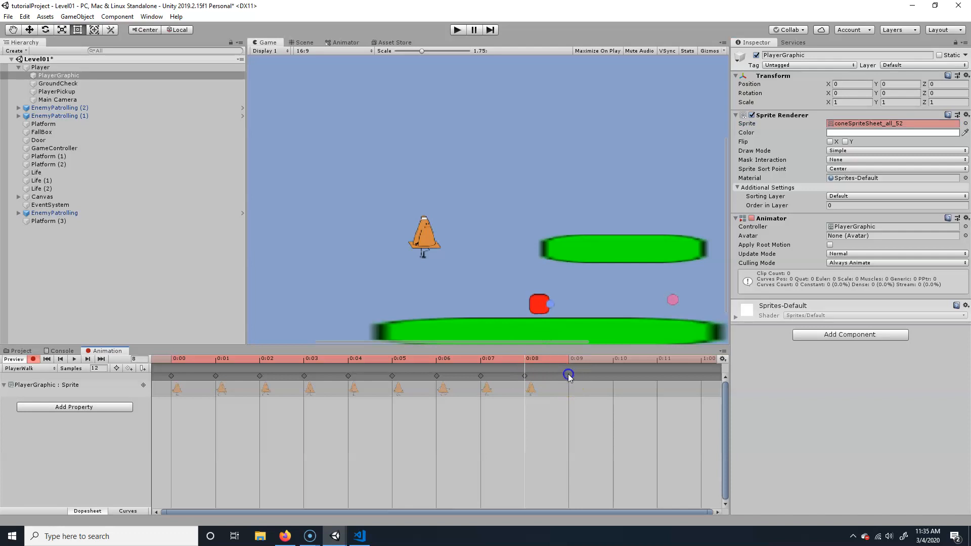
pyautogui.doubleClick(570, 376)
pyautogui.click(568, 362)
pyautogui.click(965, 124)
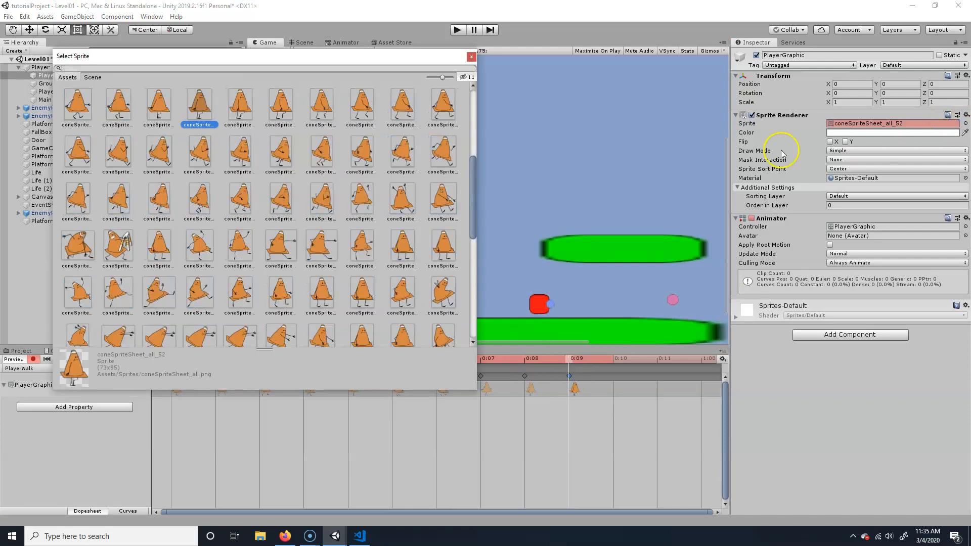
pyautogui.doubleClick(267, 103)
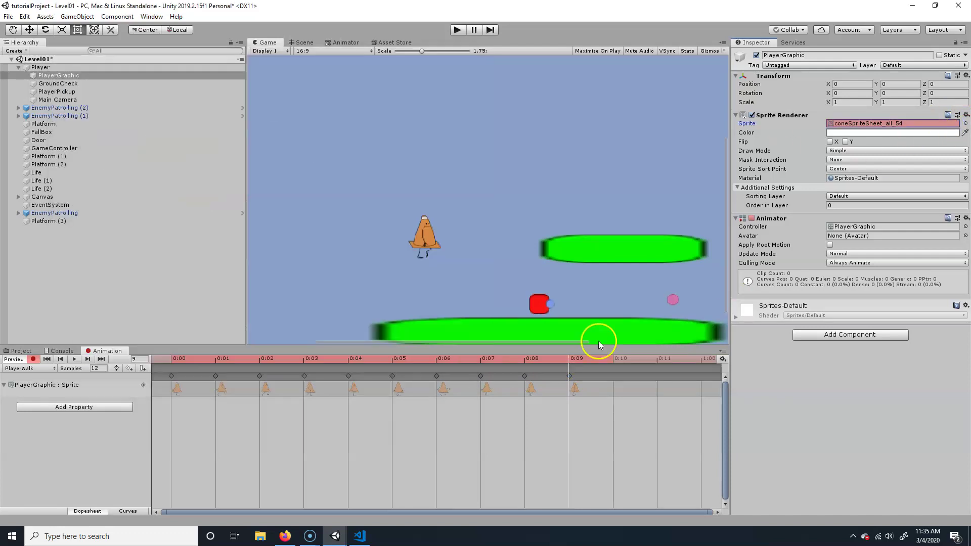
# Key coneSpriteSheet_all_56 at 0:10 and all_58 at 0:11, then move on to frame 1:00
pyautogui.doubleClick(613, 375)
pyautogui.click(628, 360)
pyautogui.click(965, 124)
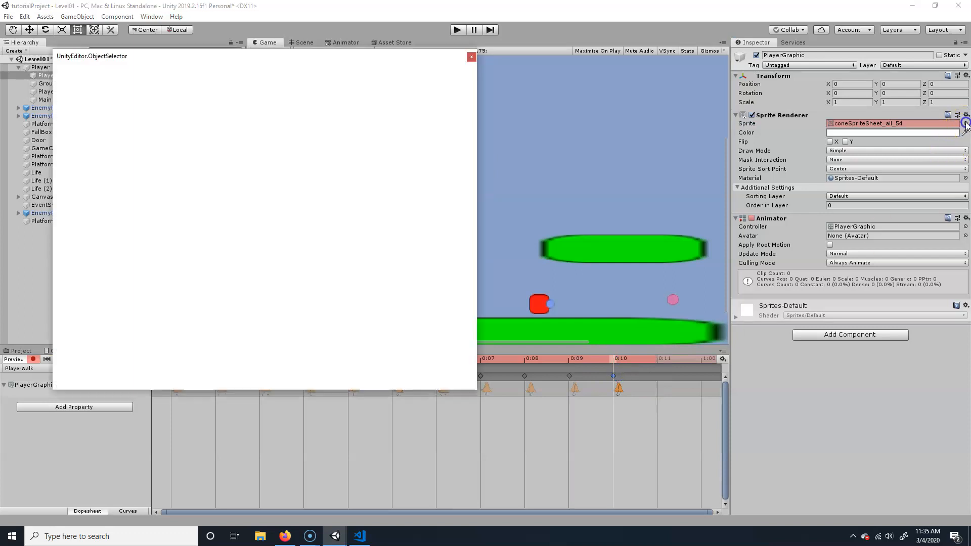
pyautogui.doubleClick(355, 104)
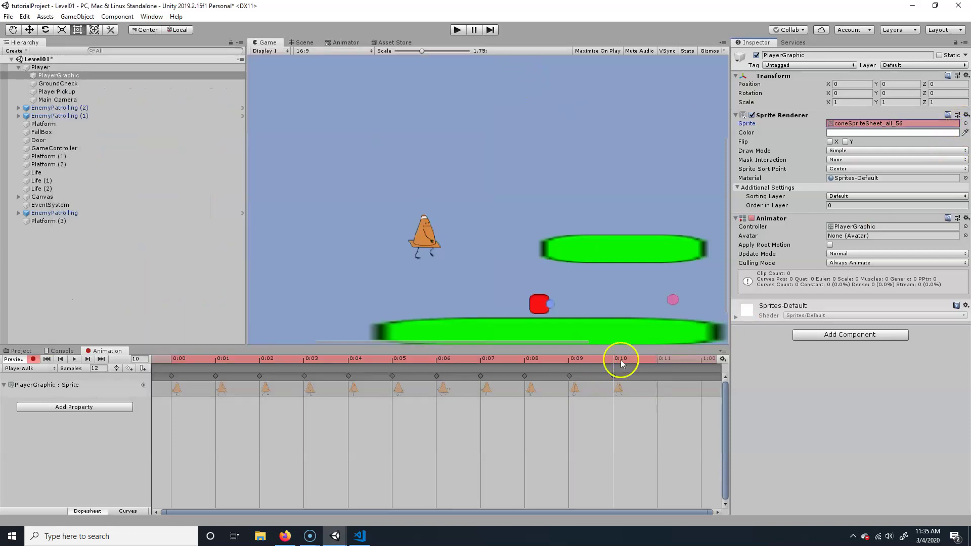
pyautogui.doubleClick(656, 375)
pyautogui.click(658, 360)
pyautogui.click(964, 123)
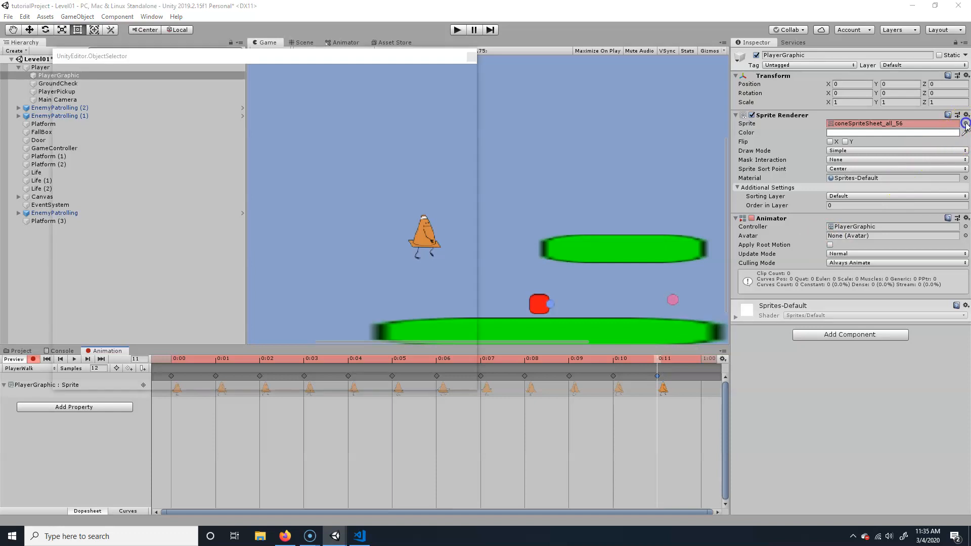
pyautogui.doubleClick(451, 107)
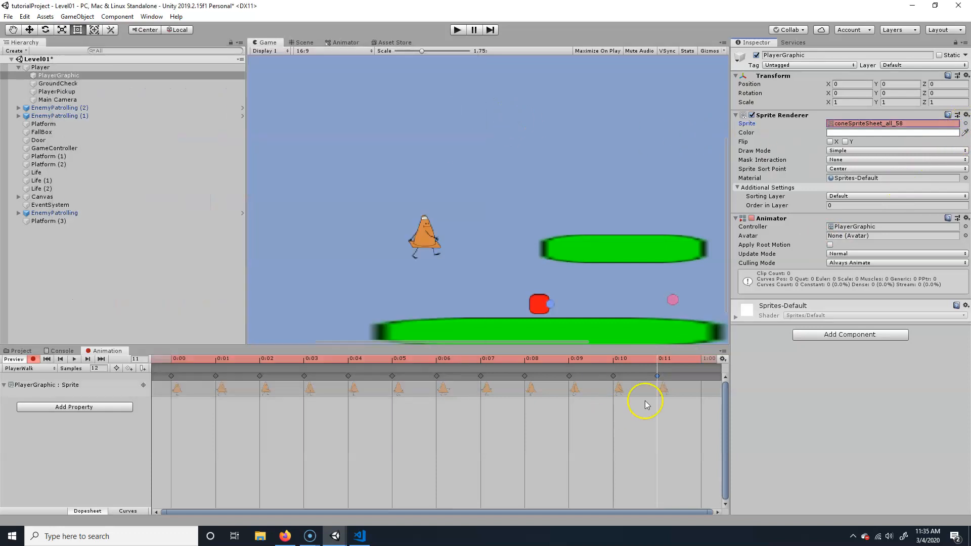
pyautogui.doubleClick(702, 375)
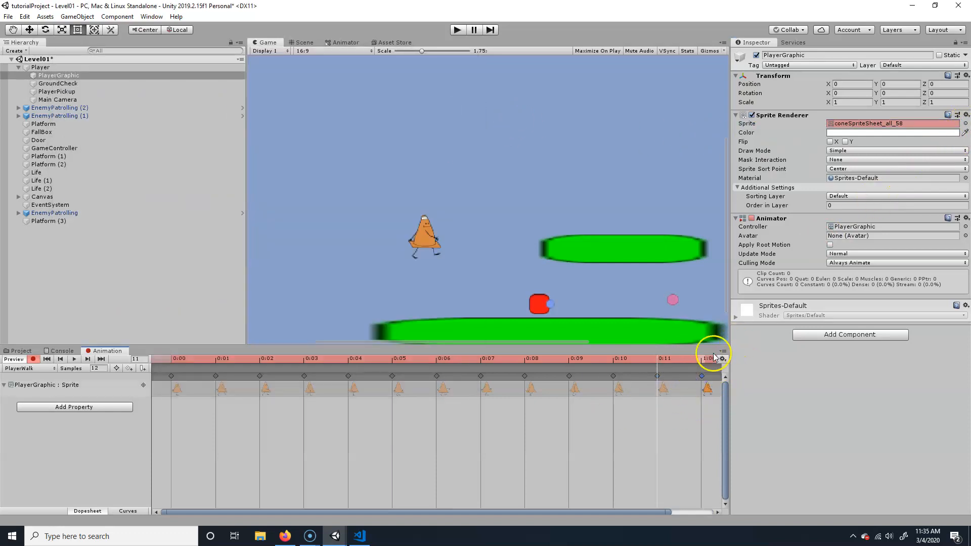
pyautogui.click(701, 361)
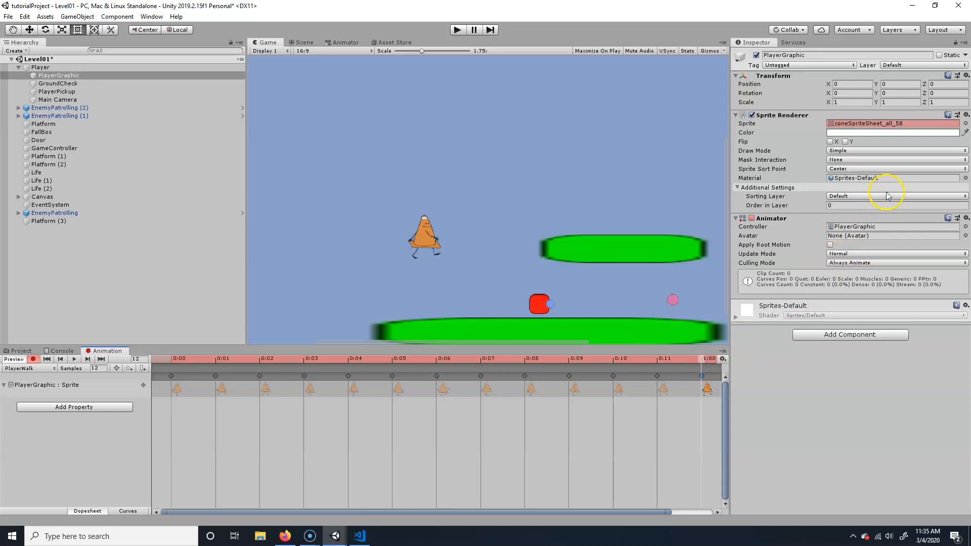
pyautogui.click(965, 123)
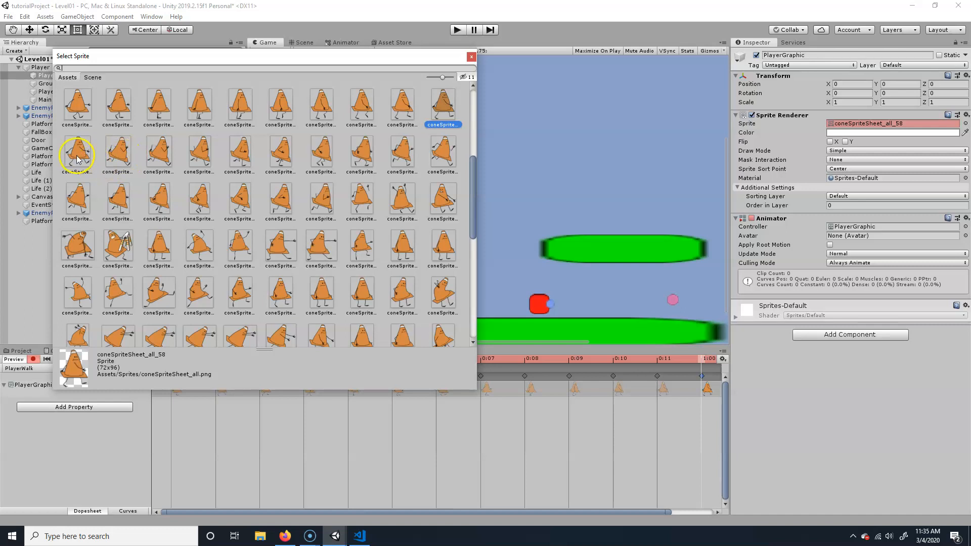
# Delete the extra 1:00 keyframe and scrub and play the walk cycle to preview it
pyautogui.click(470, 56)
pyautogui.press('Delete')
pyautogui.moveTo(695, 360)
pyautogui.mouseDown()
pyautogui.moveTo(715, 363)
pyautogui.moveTo(286, 369)
pyautogui.moveTo(720, 373)
pyautogui.moveTo(147, 386)
pyautogui.mouseUp()
pyautogui.click(74, 358)
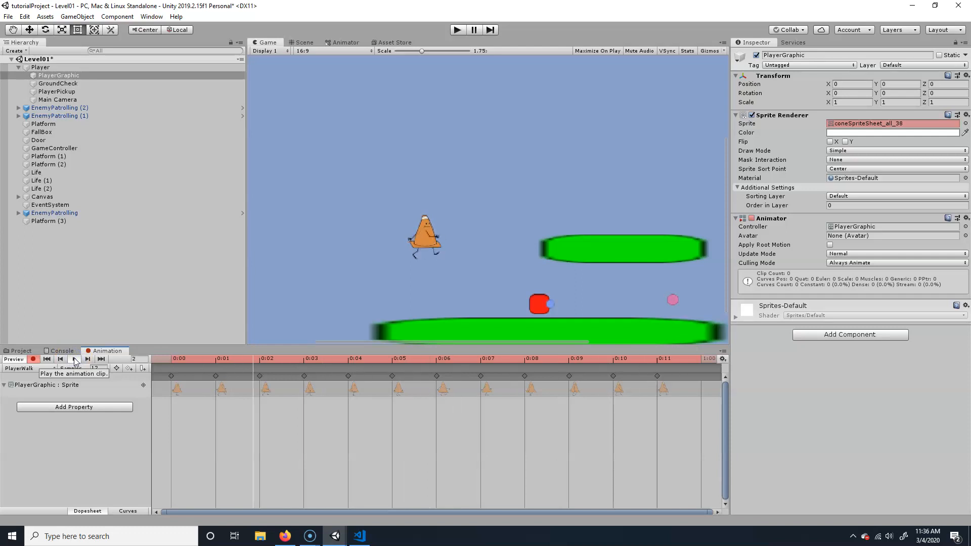
pyautogui.click(75, 358)
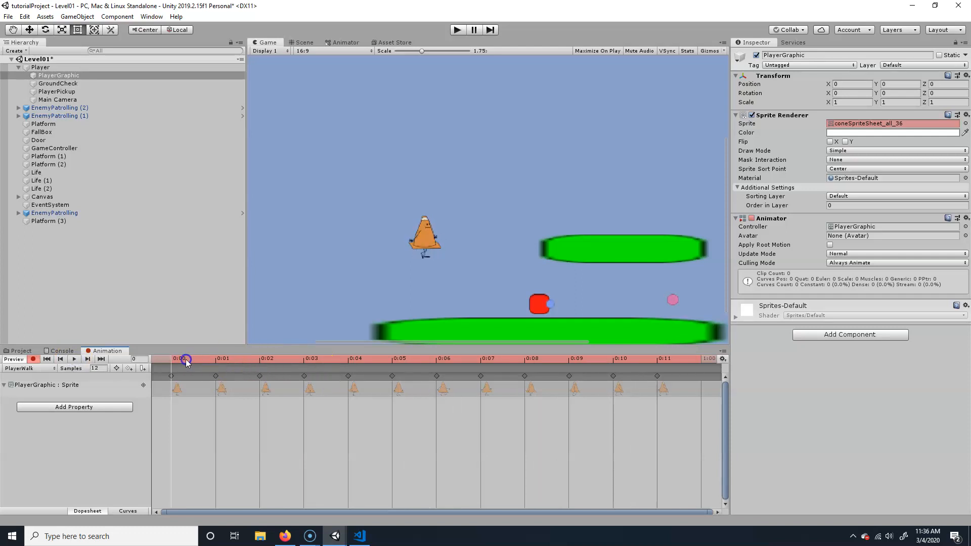
pyautogui.moveTo(186, 361); pyautogui.dragTo(786, 378)
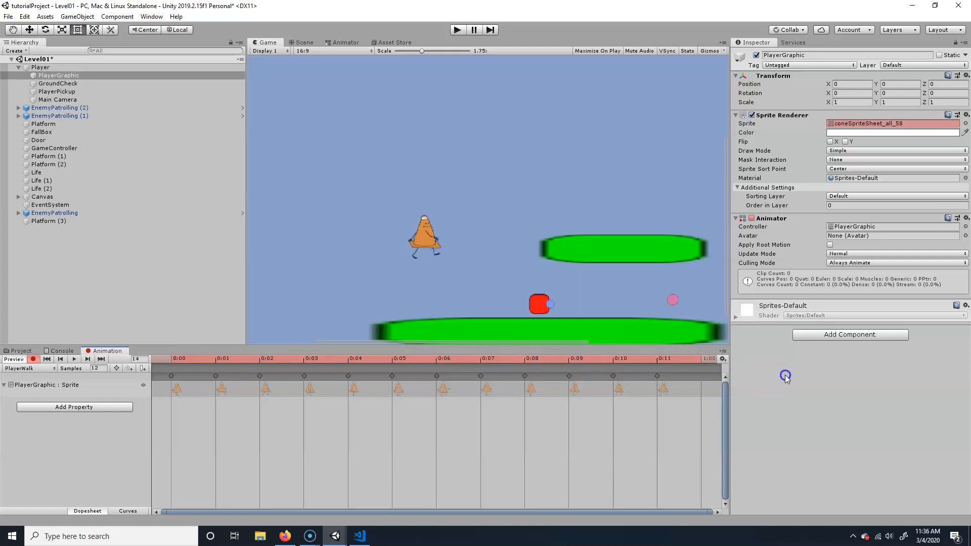
pyautogui.click(166, 356)
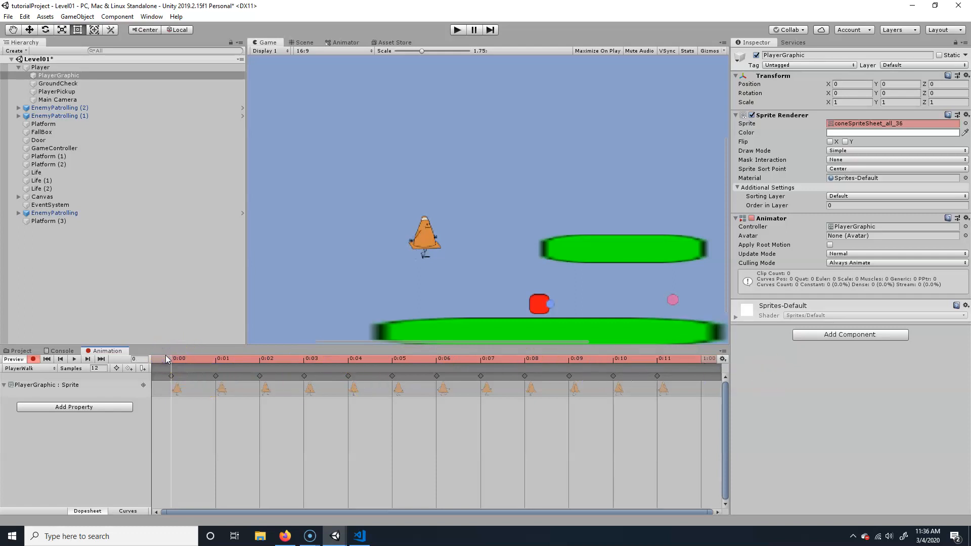
pyautogui.moveTo(167, 359)
pyautogui.mouseDown()
pyautogui.moveTo(713, 377)
pyautogui.moveTo(141, 372)
pyautogui.moveTo(241, 379)
pyautogui.moveTo(155, 370)
pyautogui.moveTo(209, 372)
pyautogui.moveTo(180, 372)
pyautogui.mouseUp()
# Drag all walk sprite keys one frame earlier to start at 0:00 and preview the result
pyautogui.click(178, 389)
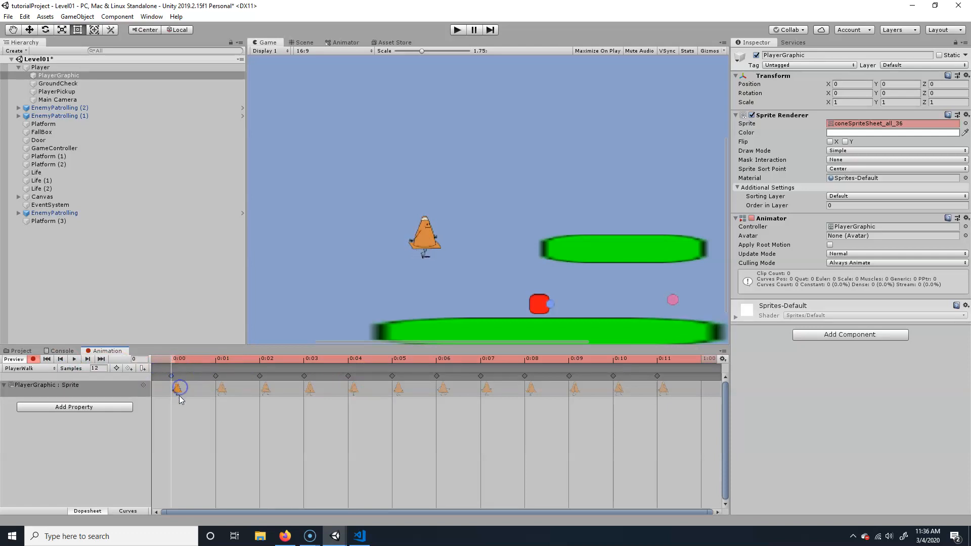
pyautogui.moveTo(215, 379); pyautogui.dragTo(214, 379)
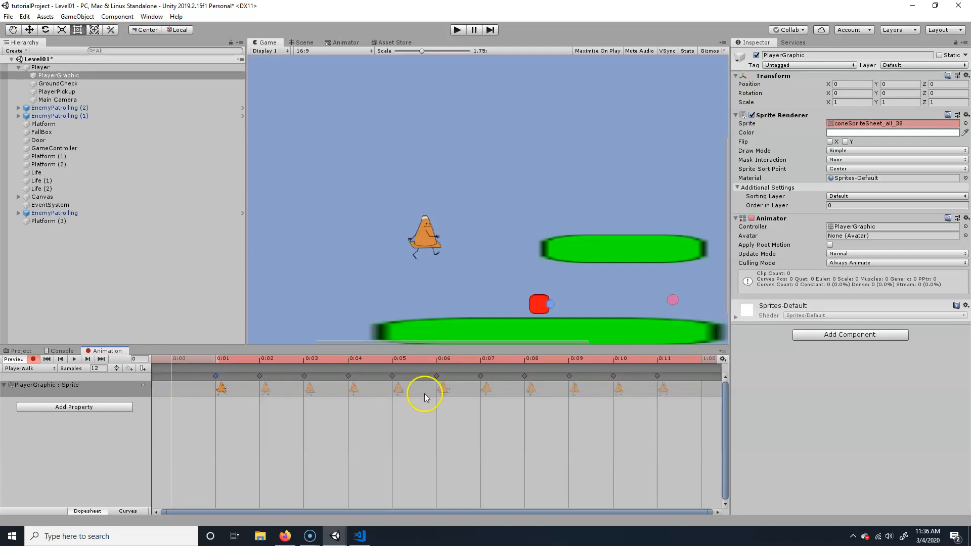
pyautogui.keyDown('shift'); pyautogui.click(661, 389); pyautogui.keyUp('shift')
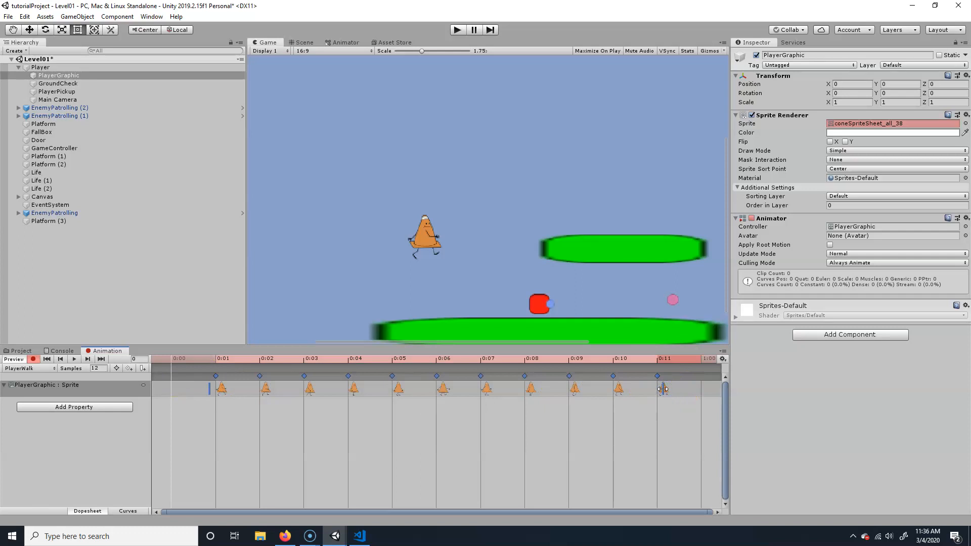
pyautogui.moveTo(617, 390); pyautogui.dragTo(562, 395)
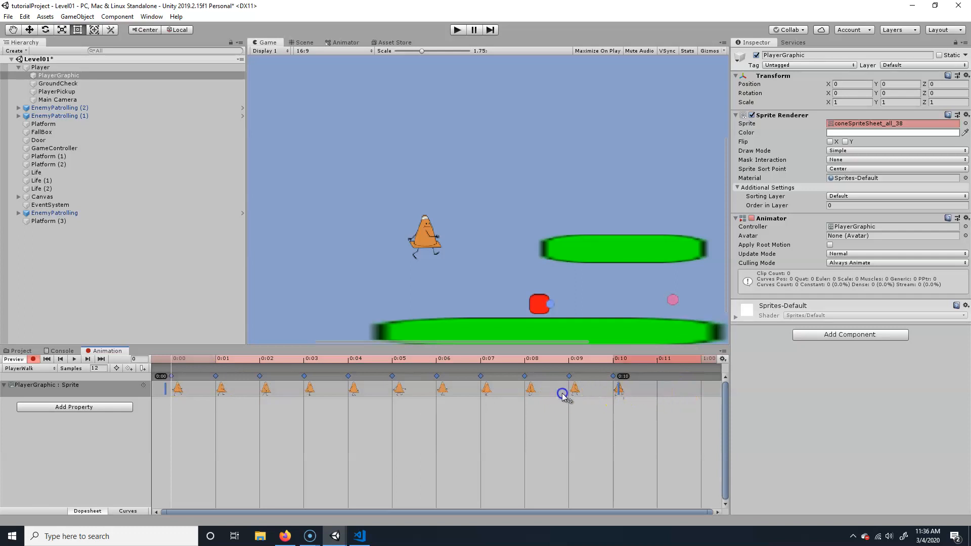
pyautogui.click(232, 397)
pyautogui.moveTo(174, 358); pyautogui.dragTo(715, 373)
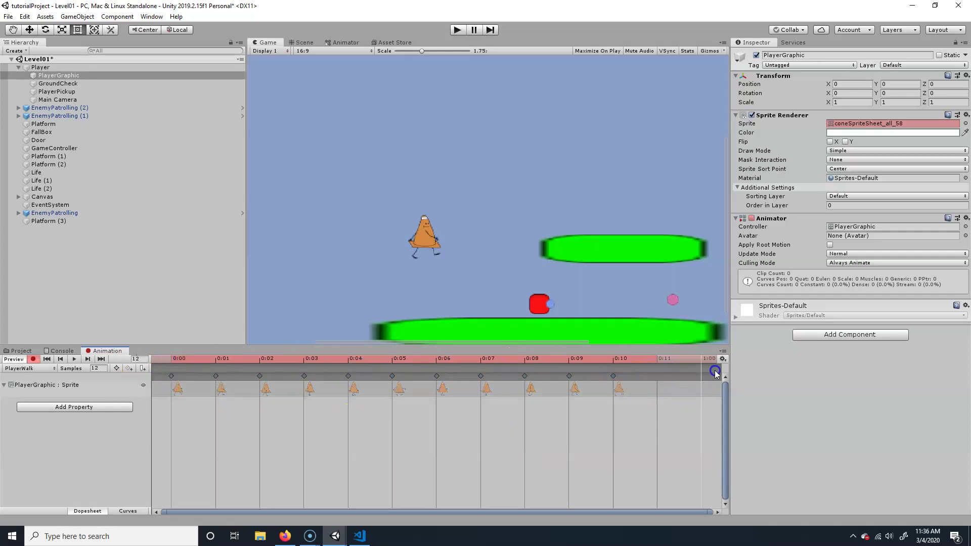
pyautogui.click(74, 359)
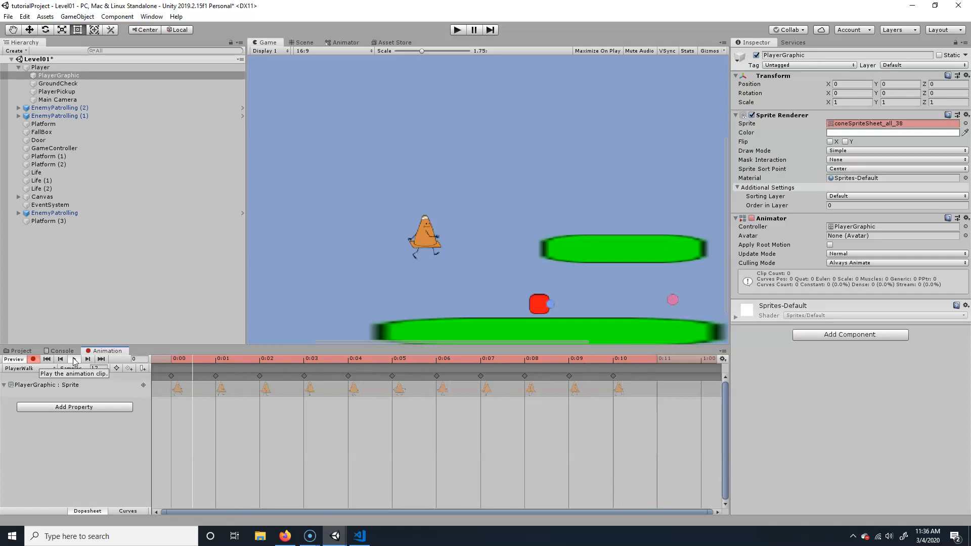
pyautogui.click(263, 376)
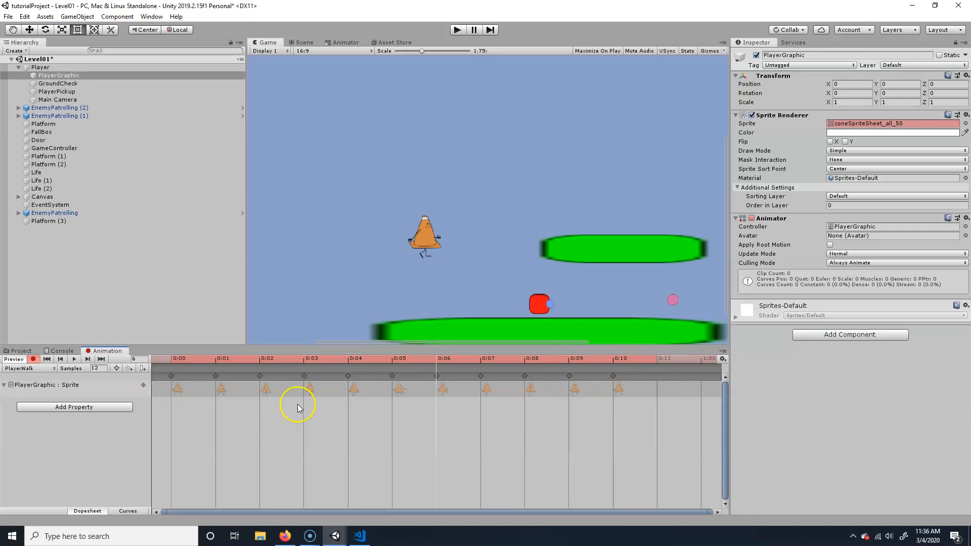
# Turn off recording and start a new clip, renaming the default file name to PlayerJump
pyautogui.click(32, 359)
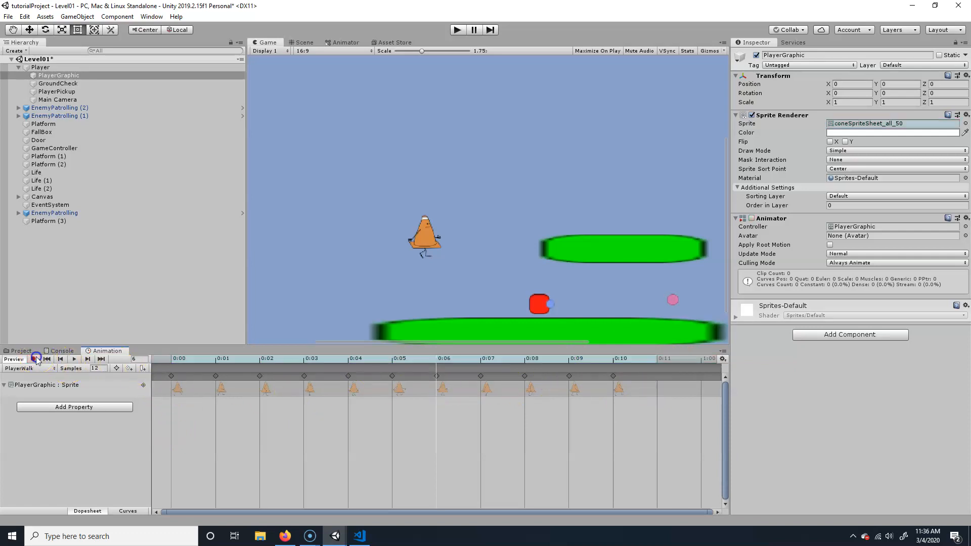
pyautogui.click(44, 369)
pyautogui.click(35, 404)
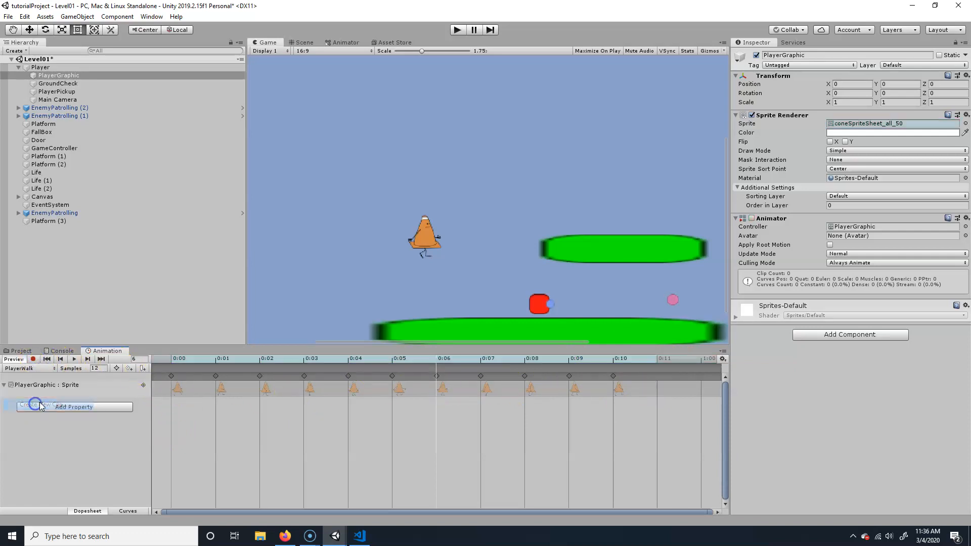
pyautogui.click(79, 242)
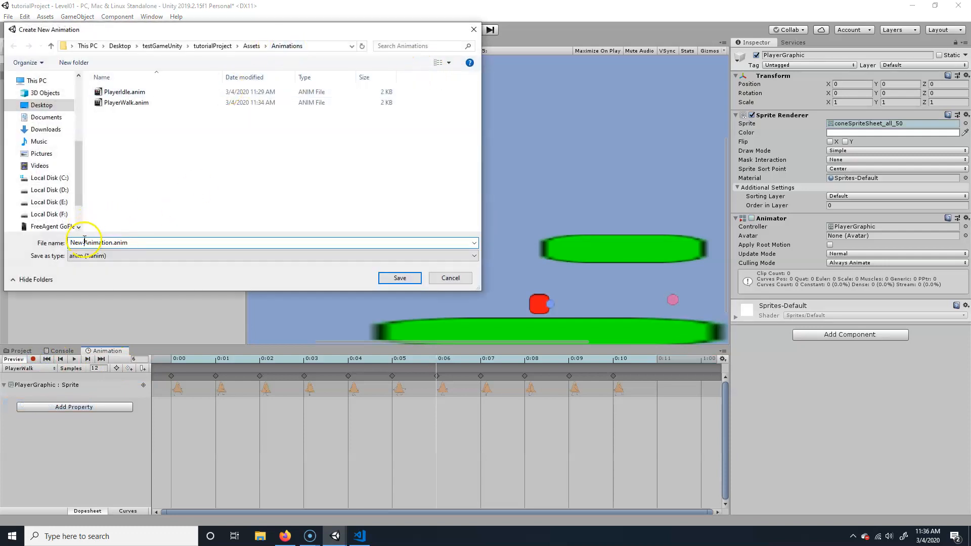
pyautogui.moveTo(104, 243); pyautogui.dragTo(6, 238)
pyautogui.press('BackSpace')
# Save PlayerJump, add a Sprite Renderer > Sprite track and delete its 1:00 key
pyautogui.click(399, 277)
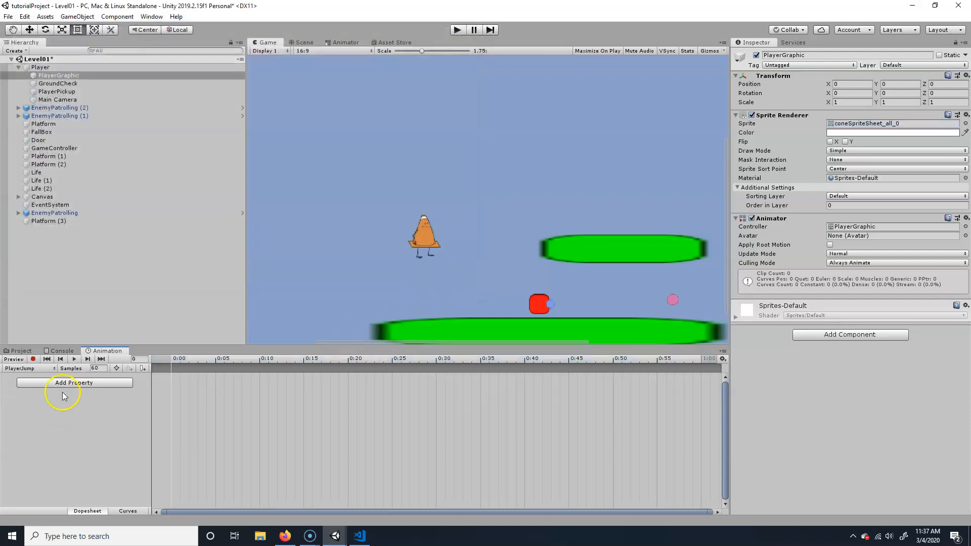
pyautogui.click(71, 383)
pyautogui.click(138, 391)
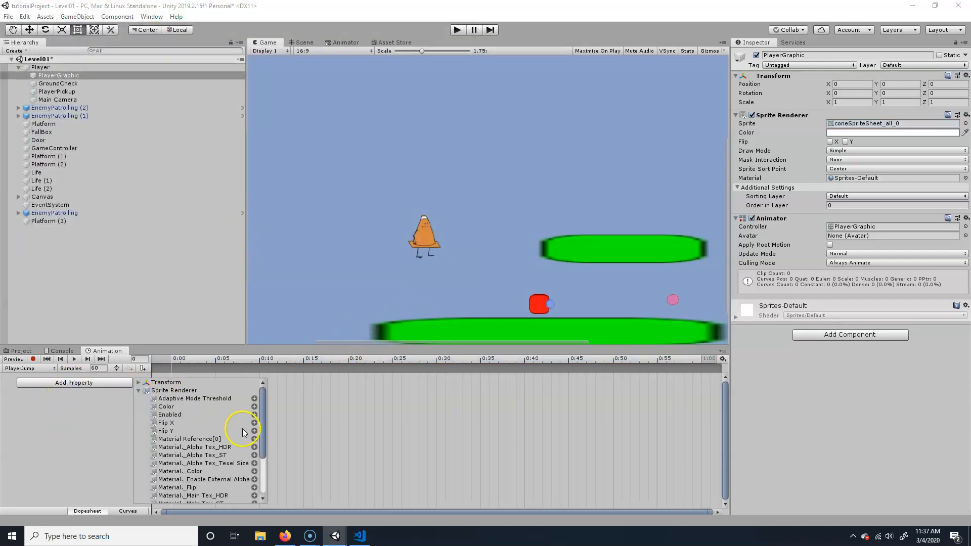
pyautogui.scroll(-3, 245, 445)
pyautogui.scroll(-3, 250, 456)
pyautogui.click(256, 499)
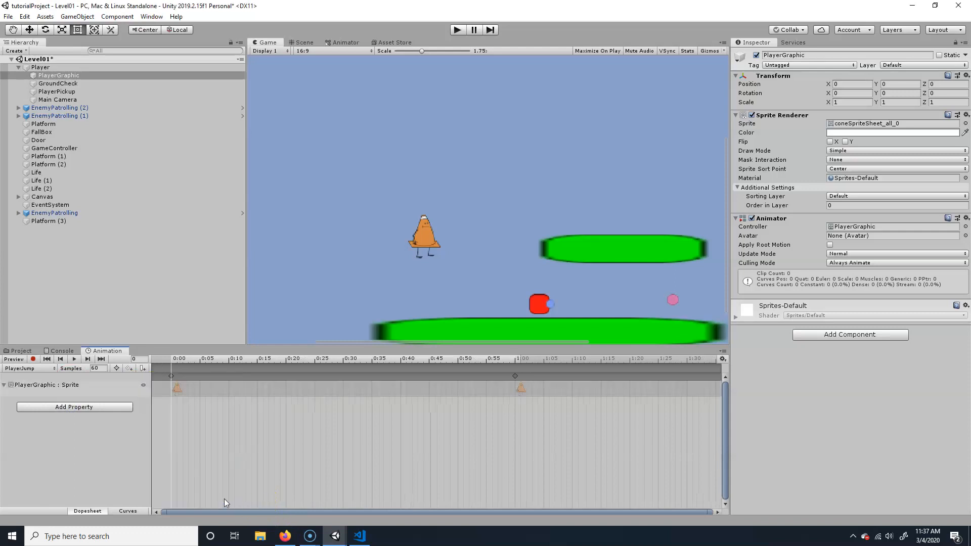
pyautogui.click(523, 388)
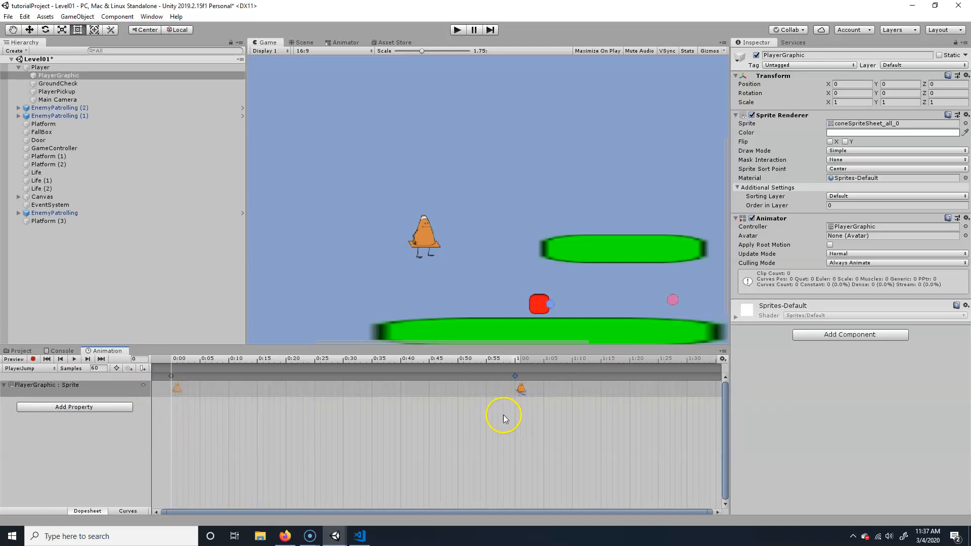
pyautogui.press('Delete')
# Record coneSpriteSheet_all_76 as the 0:00 sprite and set Samples to 12
pyautogui.click(32, 359)
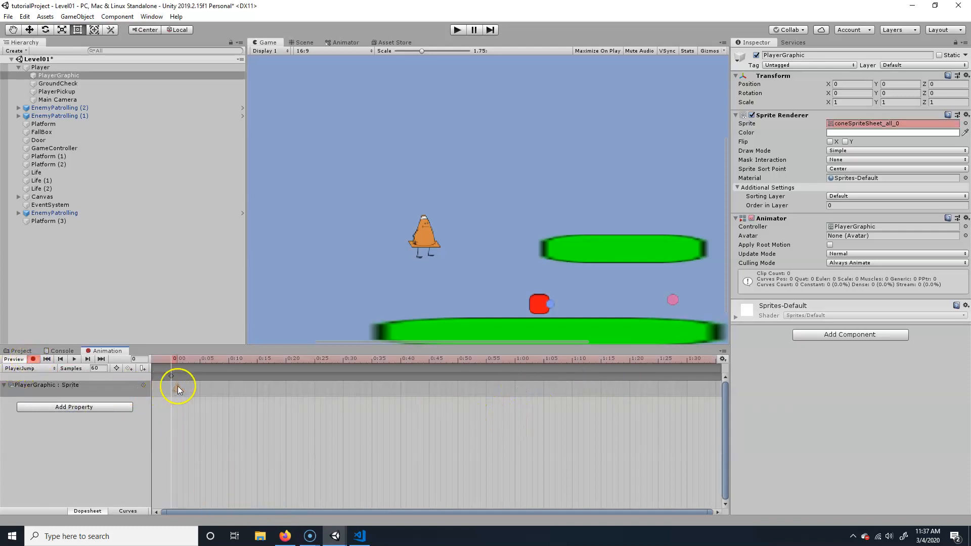
pyautogui.click(965, 123)
pyautogui.scroll(-3, 350, 220)
pyautogui.scroll(-2, 353, 228)
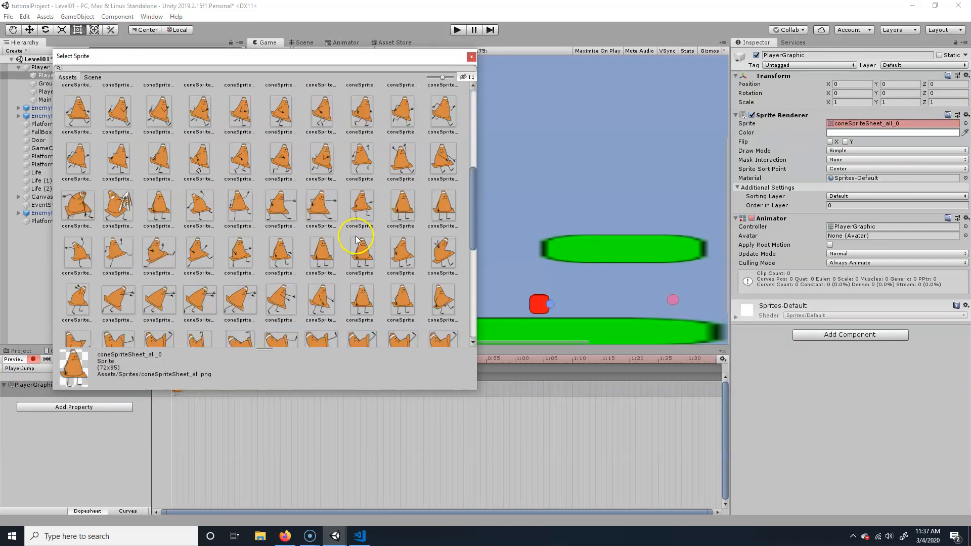
pyautogui.scroll(-2, 356, 236)
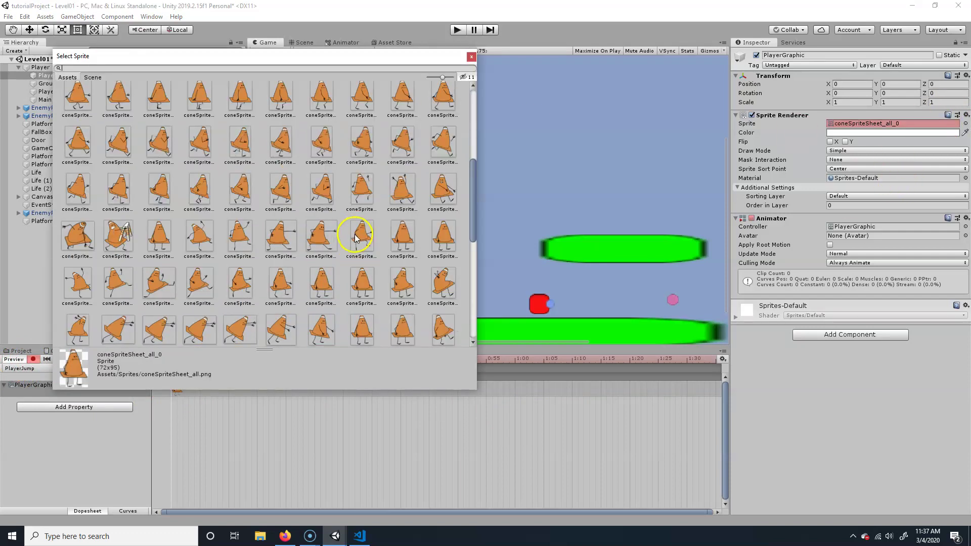
pyautogui.click(368, 195)
pyautogui.doubleClick(366, 195)
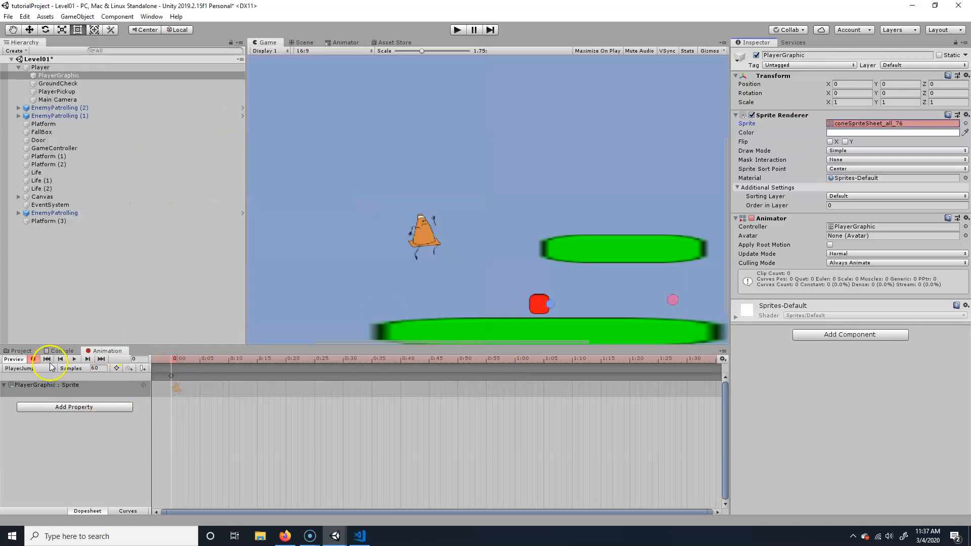
pyautogui.click(107, 368)
pyautogui.write('12')
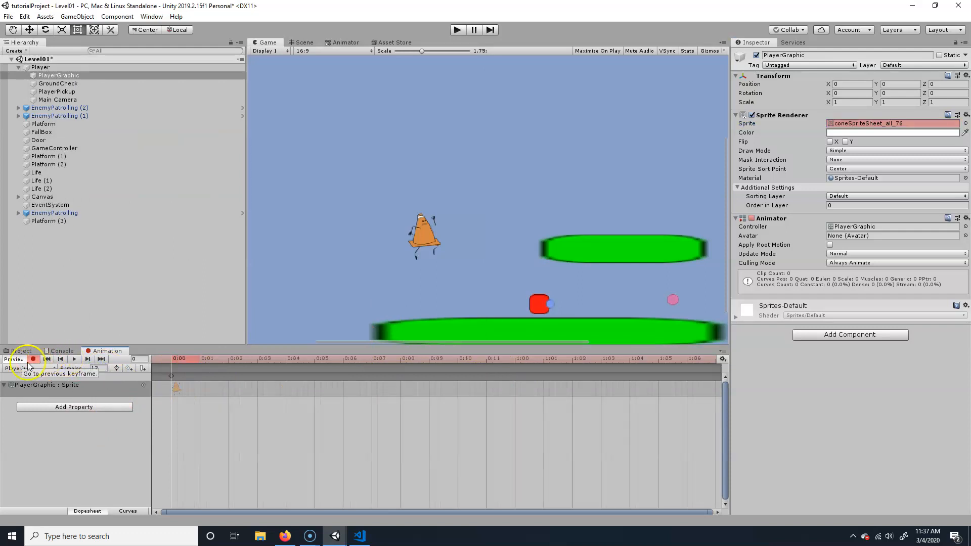
pyautogui.click(158, 410)
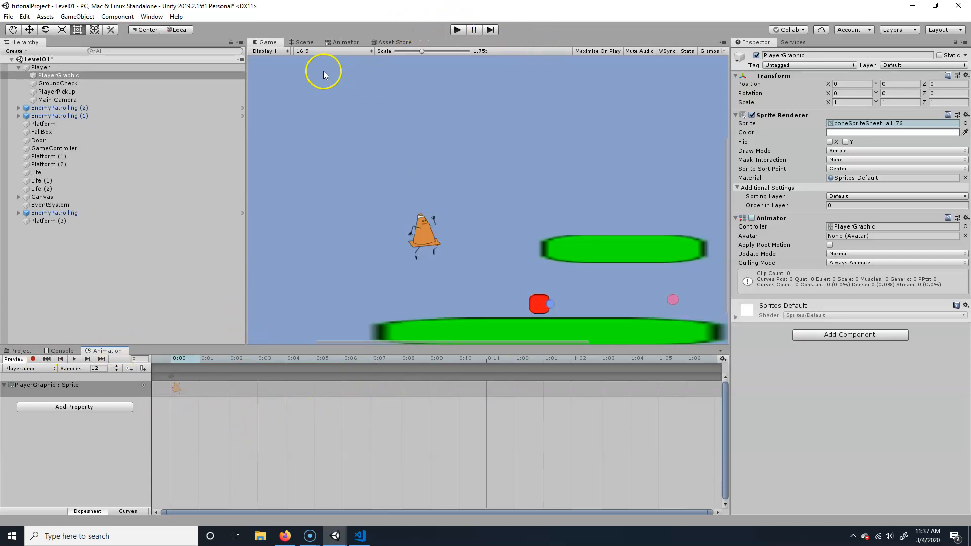
pyautogui.click(456, 30)
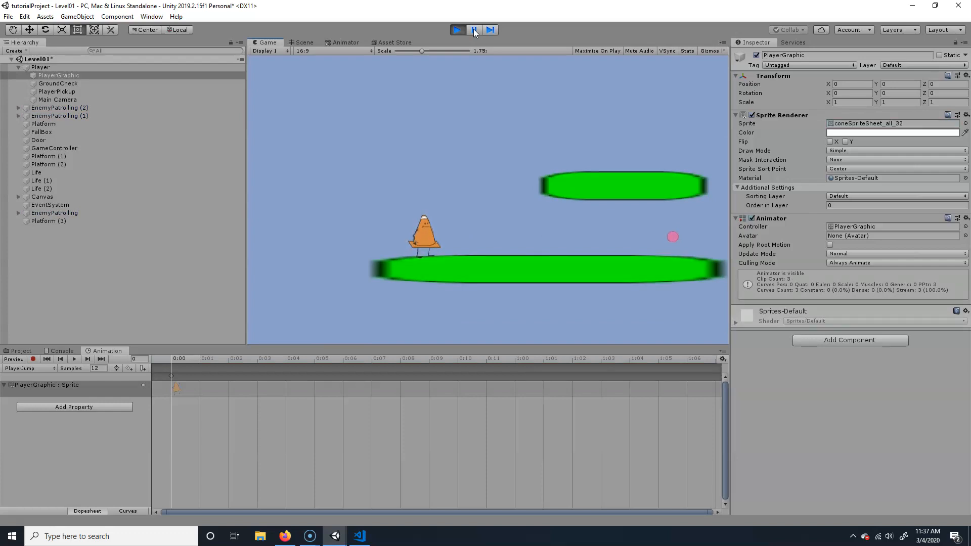
pyautogui.click(455, 31)
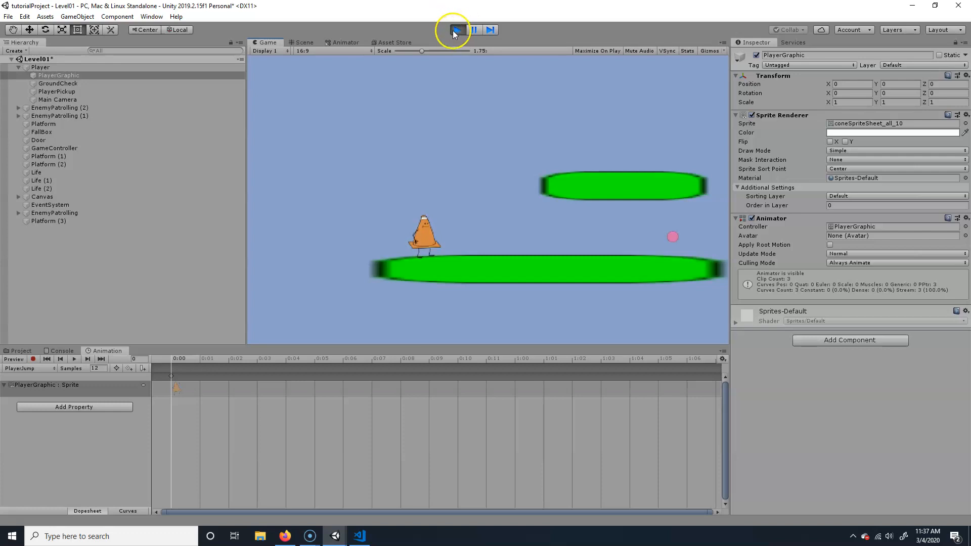